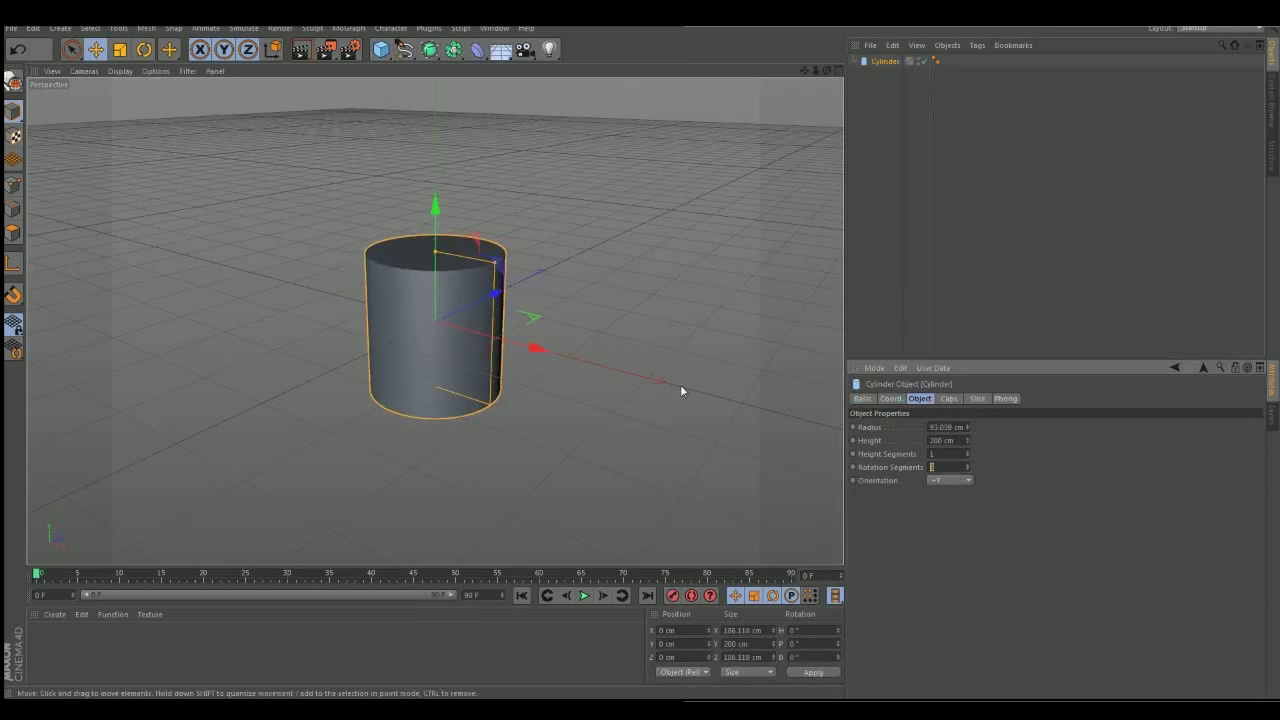
- Make the cylinder an editable polygon mesh and switch to polygon editing
key(c)
click(13, 232)
click(434, 252)
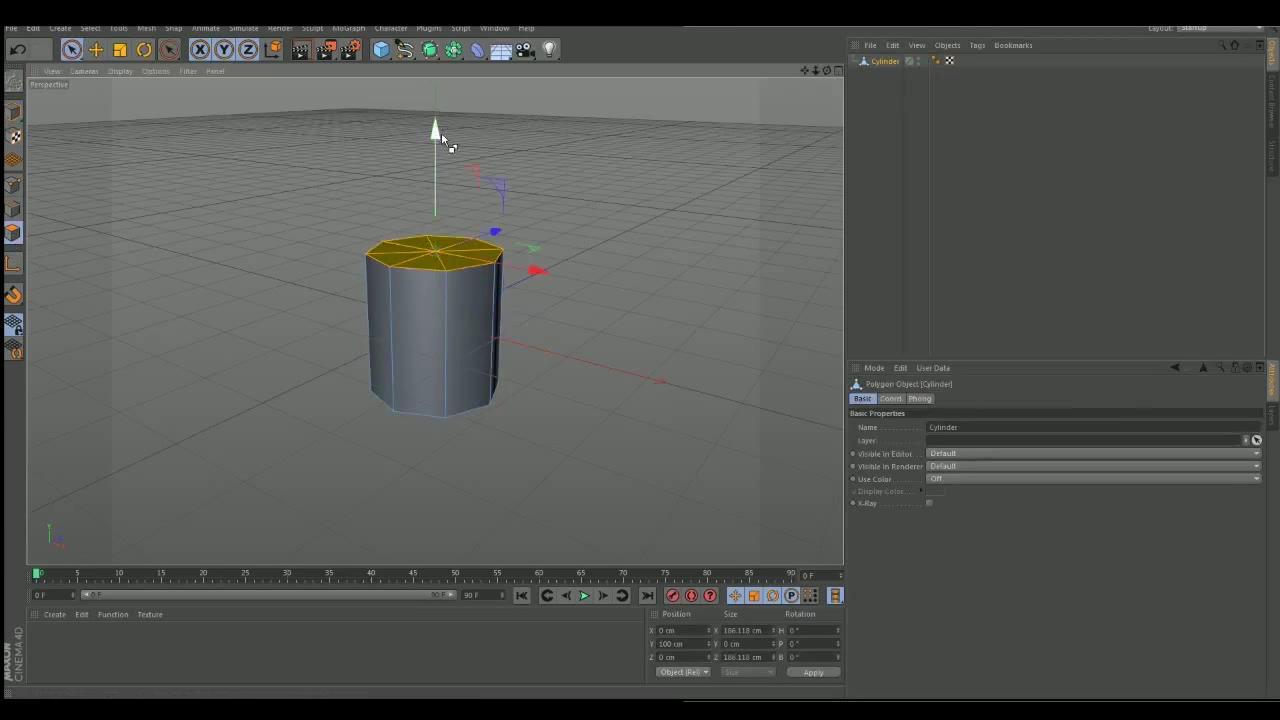
alt+drag(446, 141, 474, 214)
key(ctrl+a)
right_click(562, 329)
click(623, 606)
alt+drag(450, 300, 426, 350)
- Select the ring of top side polygons around the cylinder
click(420, 268)
click(422, 330)
alt+drag(371, 284, 789, 306)
click(166, 343)
alt+drag(400, 300, 630, 172)
- Matrix Extrude the ring into long arms that curl downward around the body
right_click(630, 172)
click(660, 410)
mouse_move(500, 300)
mouse_down()
mouse_move(700, 300)
mouse_move(450, 300)
mouse_up()
drag(942, 427, 942, 520)
click(942, 430)
click(942, 427)
- Extrude the arm tips into boxy pads and set subdivision level 1
key(d)
drag(700, 300, 1110, 216)
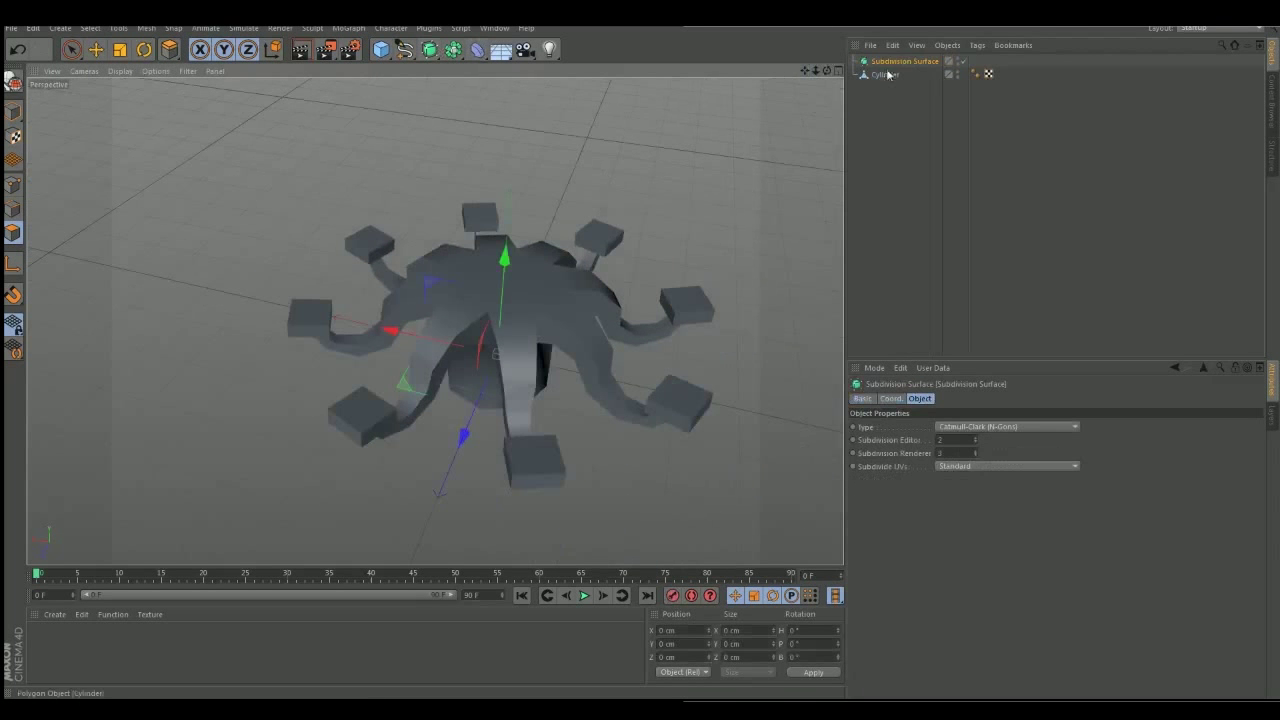
text(1)
key(Return)
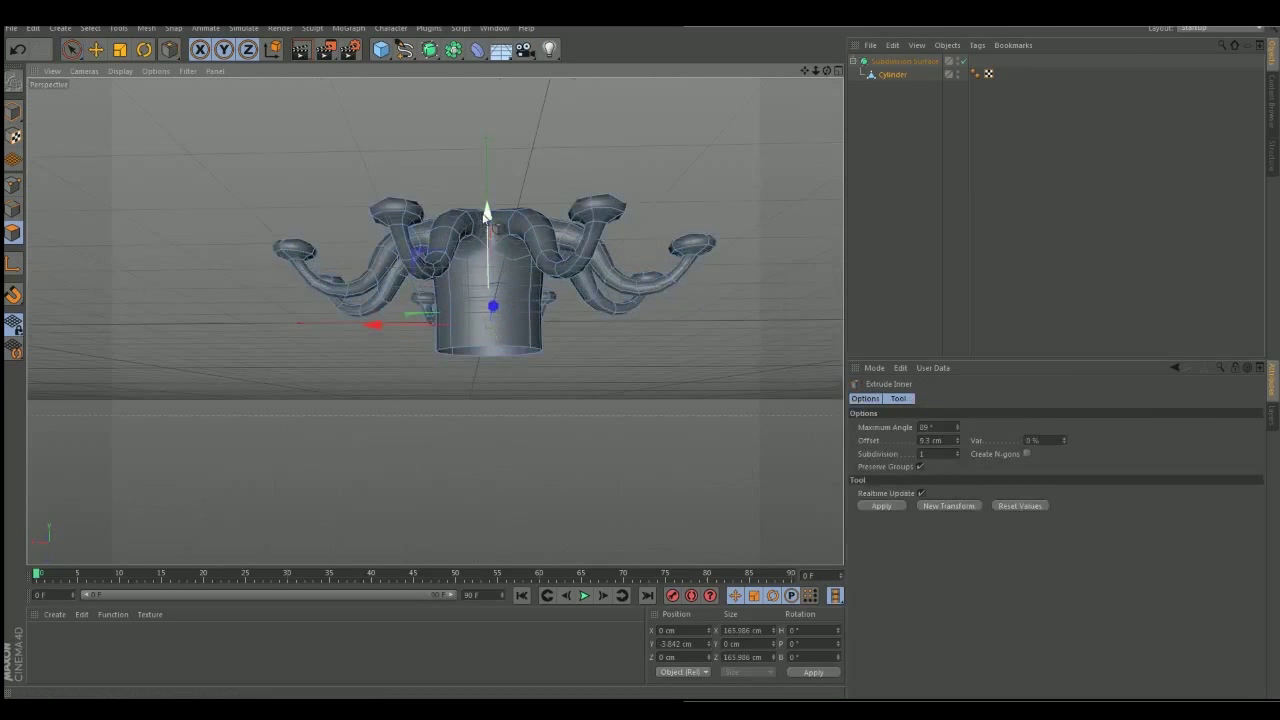
- Push the bottom polygons down to lengthen the creature's body
drag(486, 214, 484, 264)
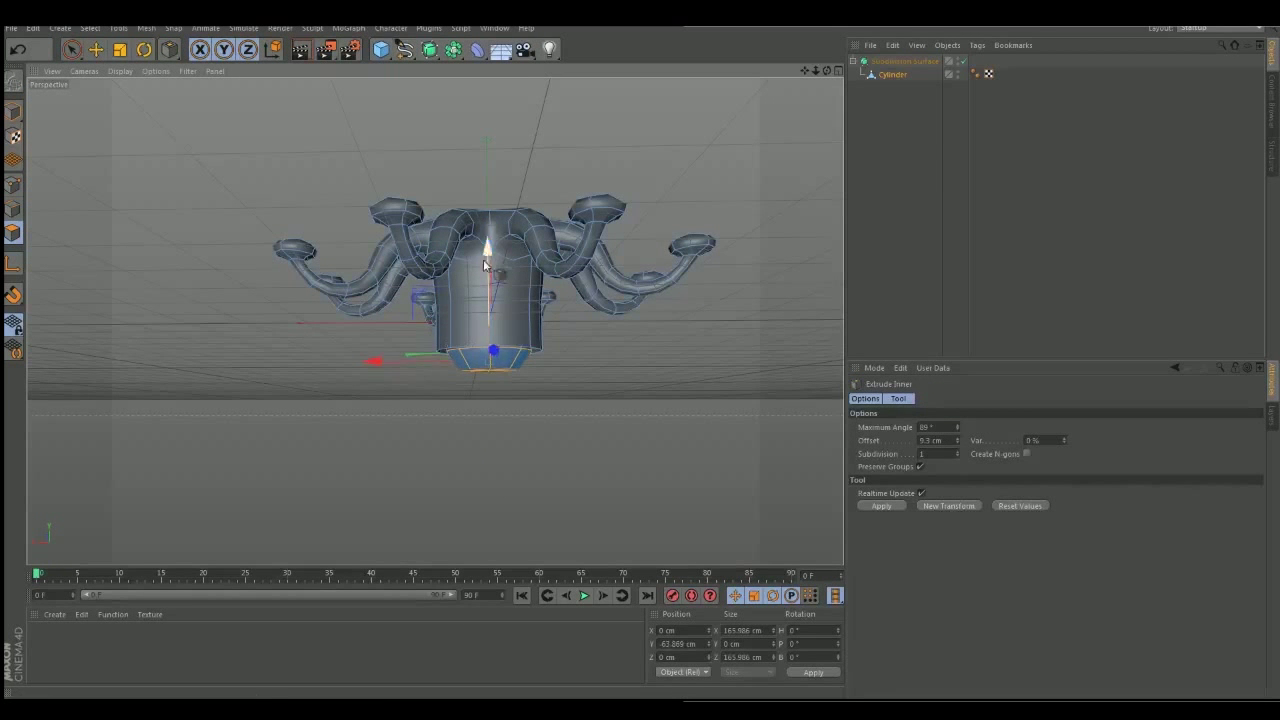
key(e)
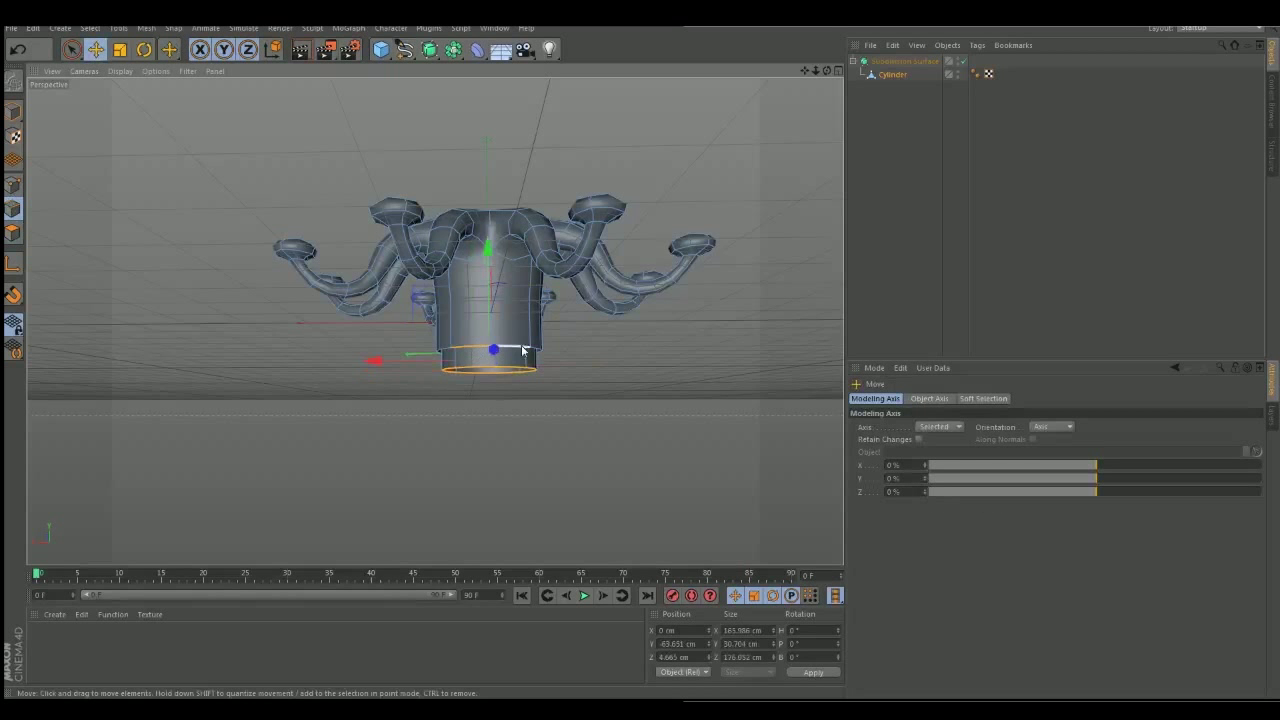
scroll(494, 290, up, 5)
alt+drag(494, 290, 470, 365)
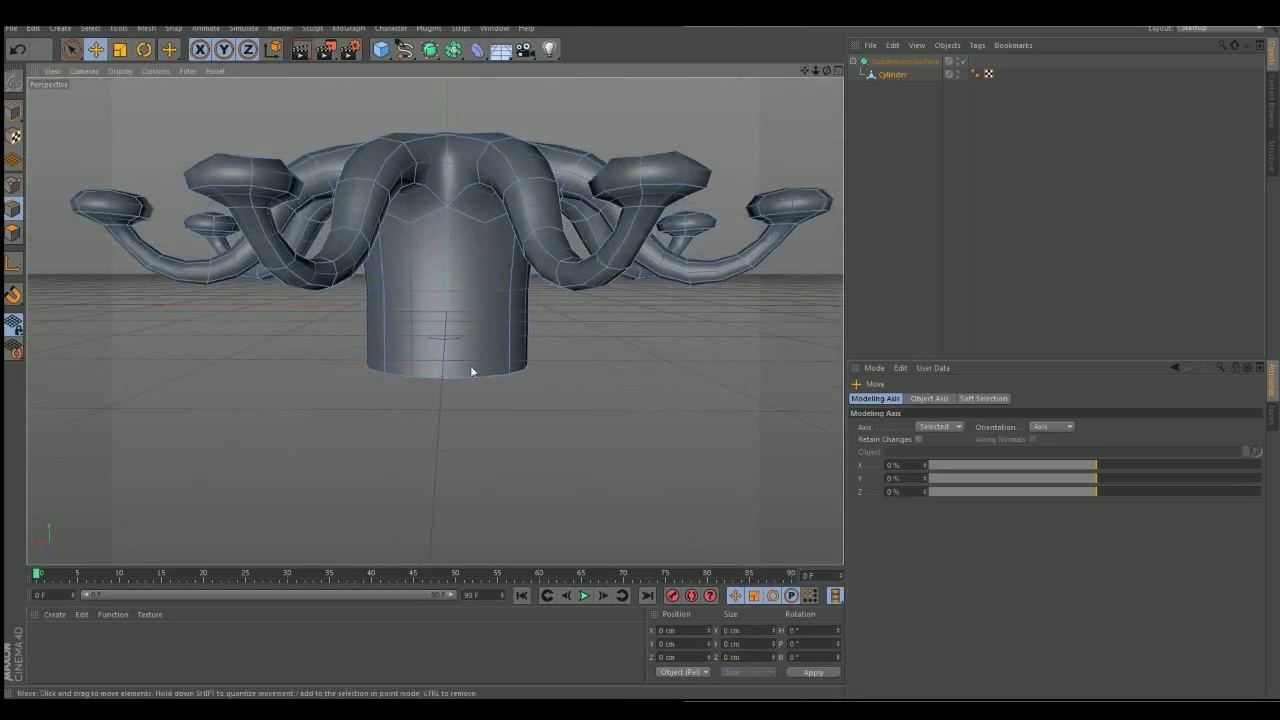
- Loop Cut a new ring around the body, scale it to 72.3%, and raise it
right_click(491, 458)
click(545, 528)
click(486, 308)
key(t)
mouse_move(680, 392)
mouse_down()
mouse_move(618, 392)
mouse_move(524, 442)
mouse_up()
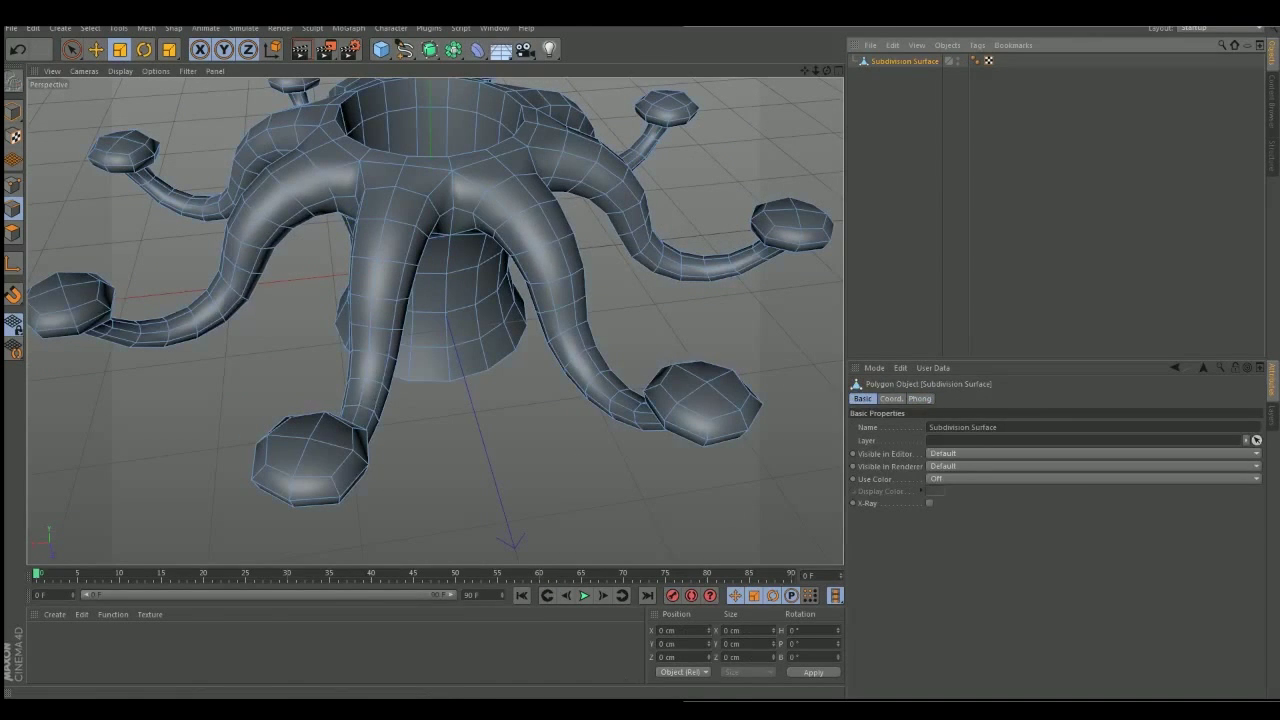
key(e)
drag(435, 320, 424, 181)
- Switch to the BP UV Edit layout and project the mesh frontally into UVs
alt+drag(558, 258, 470, 270)
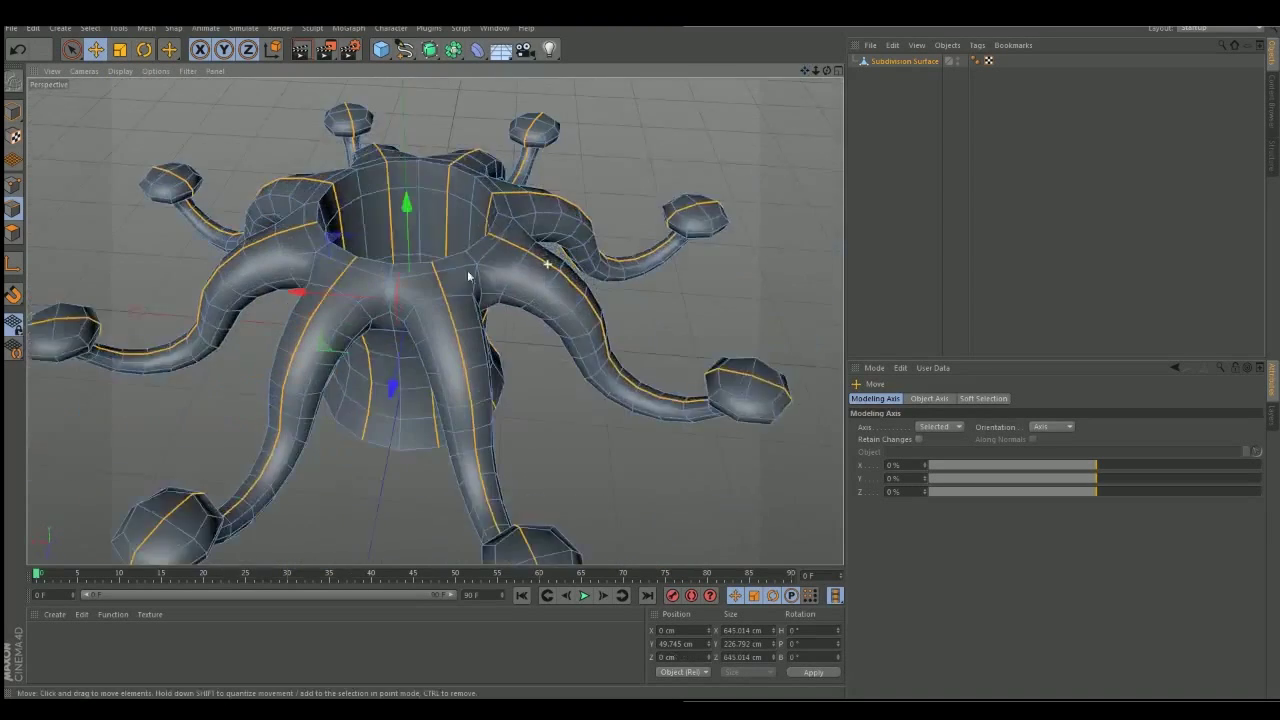
click(1200, 27)
click(1215, 77)
click(997, 534)
click(980, 506)
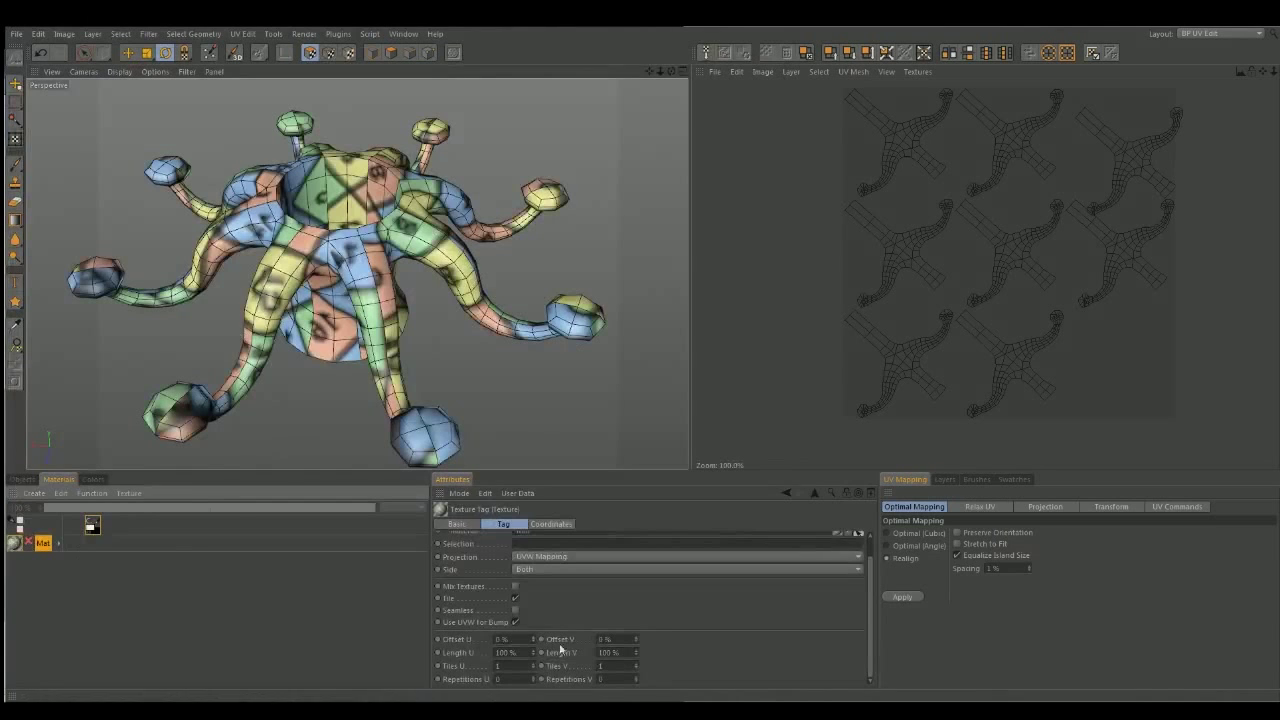
- Set the texture tag tiling to 3 so the checker repeats 3×3
text(3)
key(Return)
alt+drag(457, 391, 464, 244)
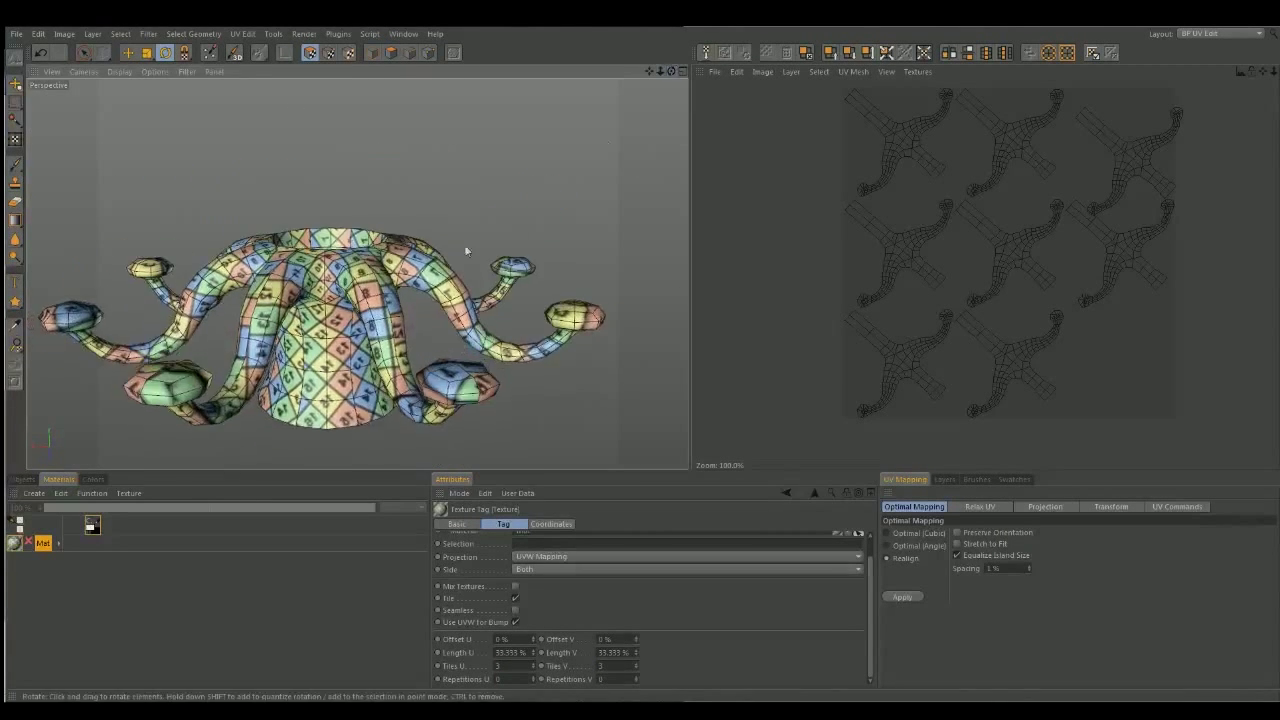
scroll(346, 323, up, 5)
- Rotate and move tentacle UV islands across the grid, then apply optimal mapping
drag(1088, 150, 1110, 175)
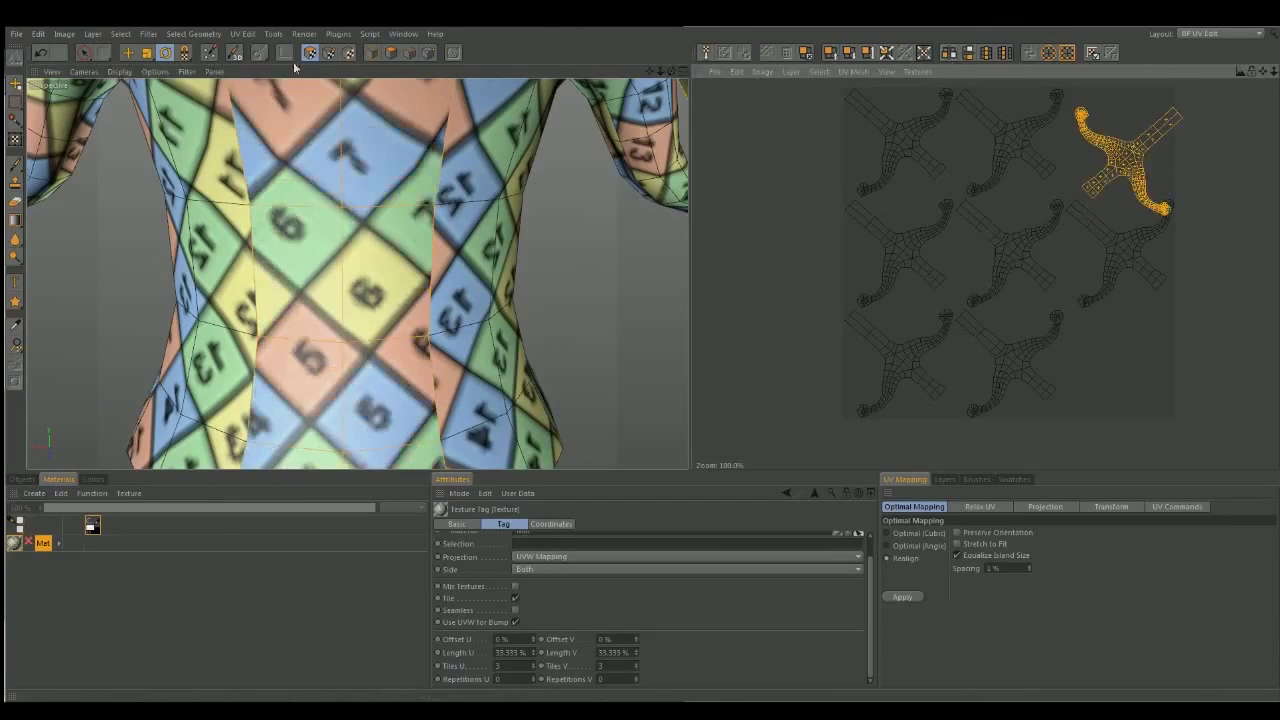
alt+drag(478, 318, 357, 273)
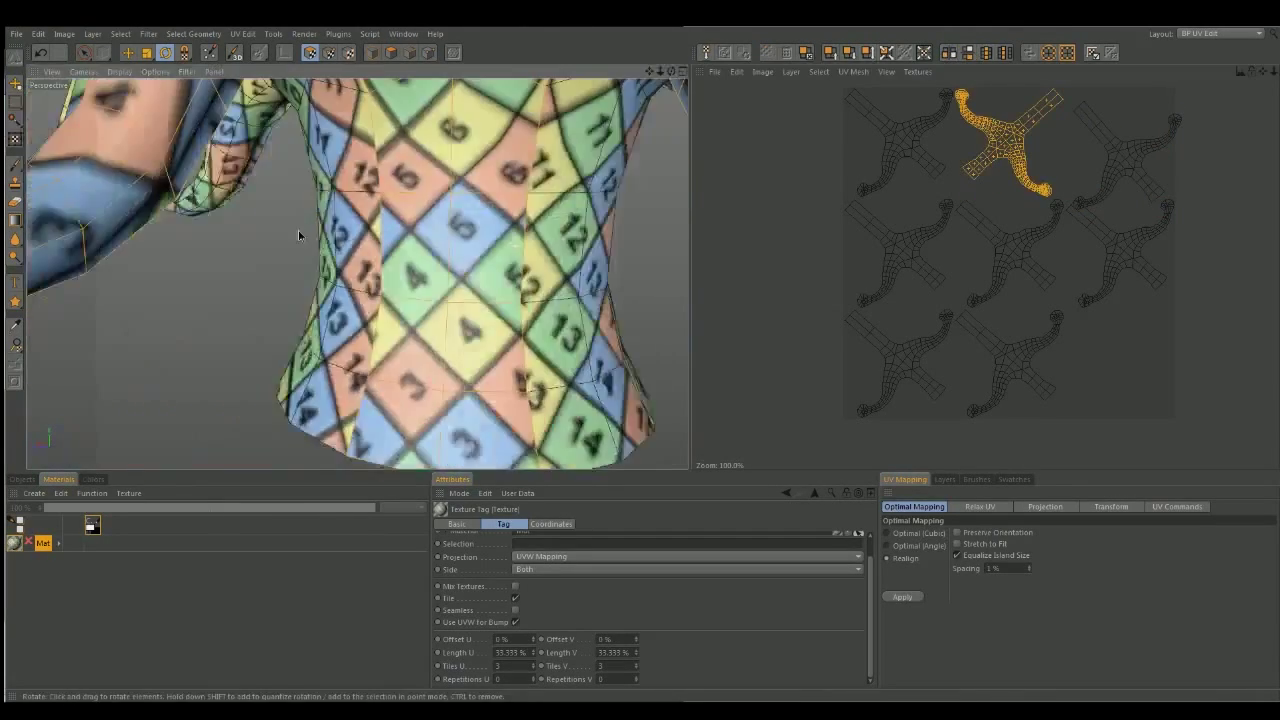
scroll(357, 273, up, 5)
scroll(357, 273, down, 5)
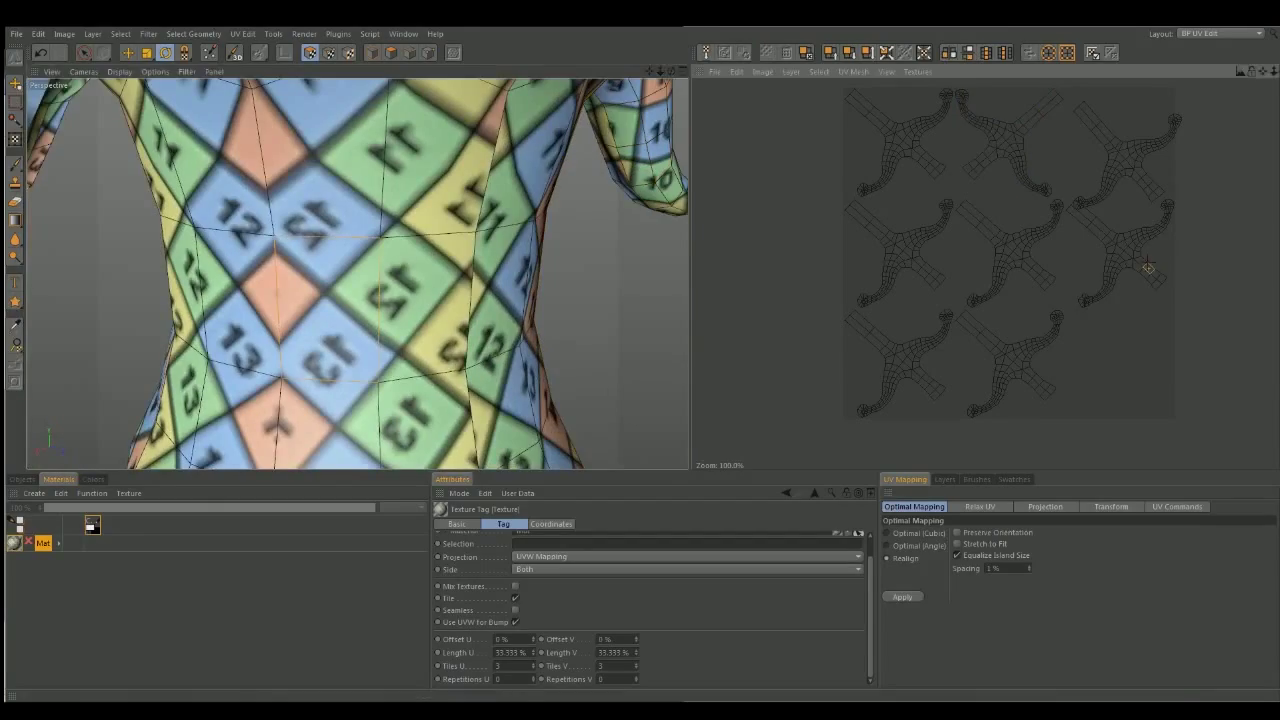
drag(1010, 150, 1120, 250)
mouse_move(450, 260)
alt+mouse_down()
mouse_move(548, 250)
mouse_move(240, 188)
alt+mouse_up()
scroll(548, 250, down, 5)
drag(1015, 277, 820, 160)
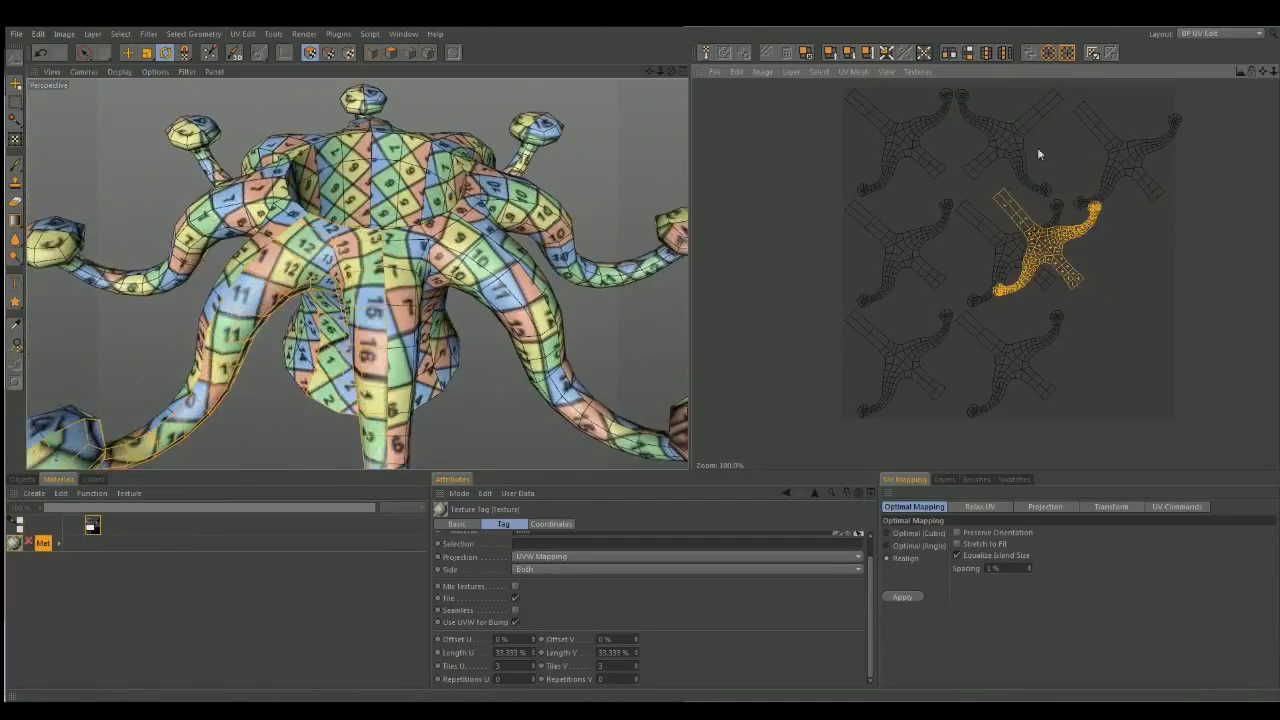
click(903, 597)
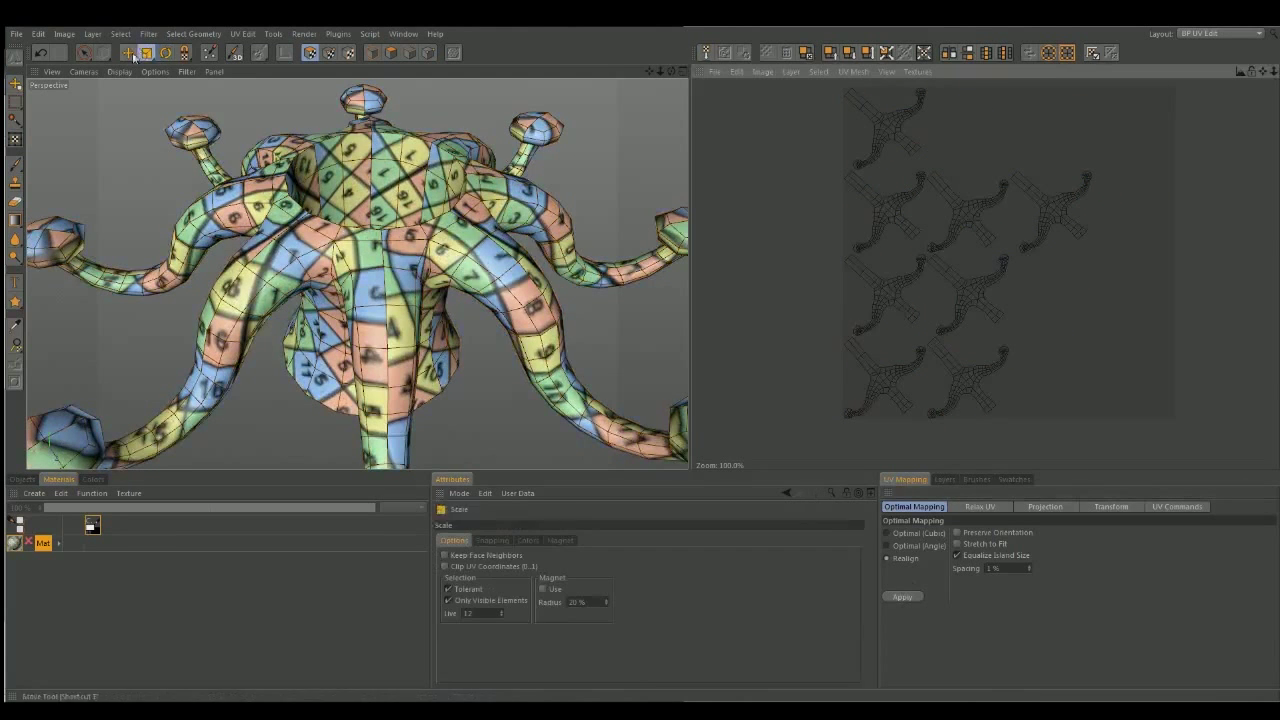
- Move a selected tentacle UV island onto the others and open the snapping settings
click(84, 52)
key(ctrl+a)
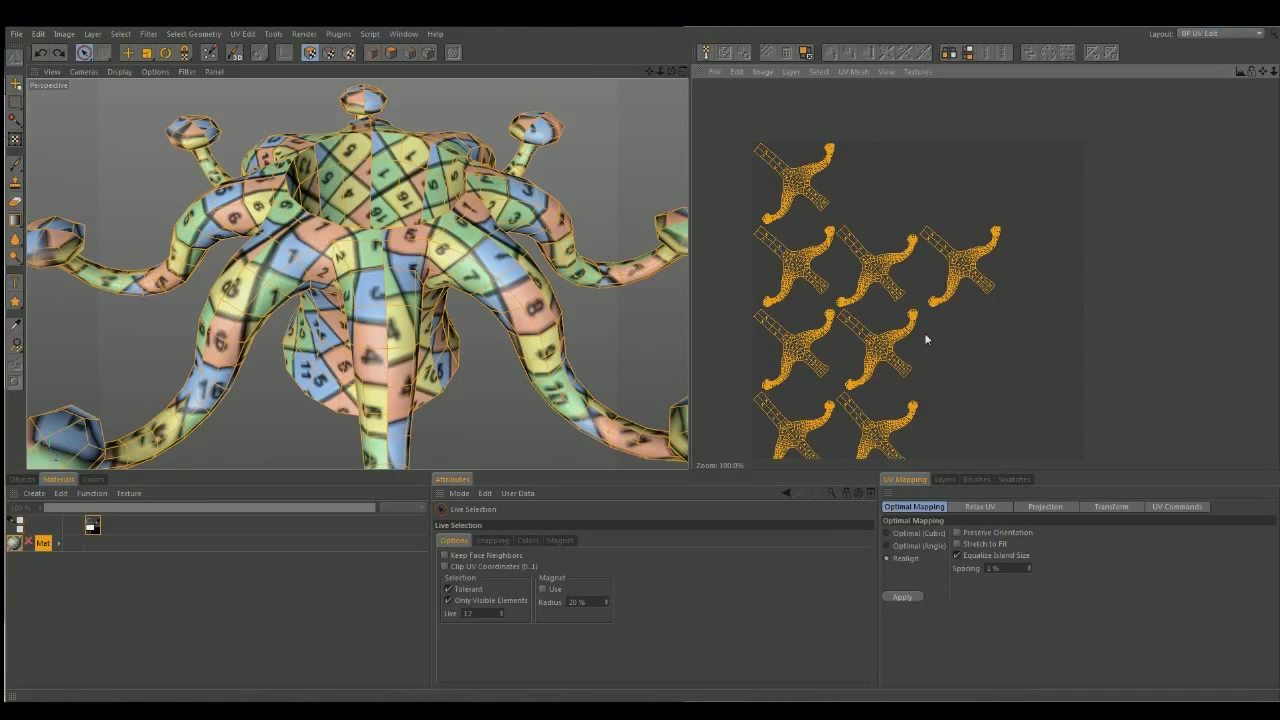
click(478, 130)
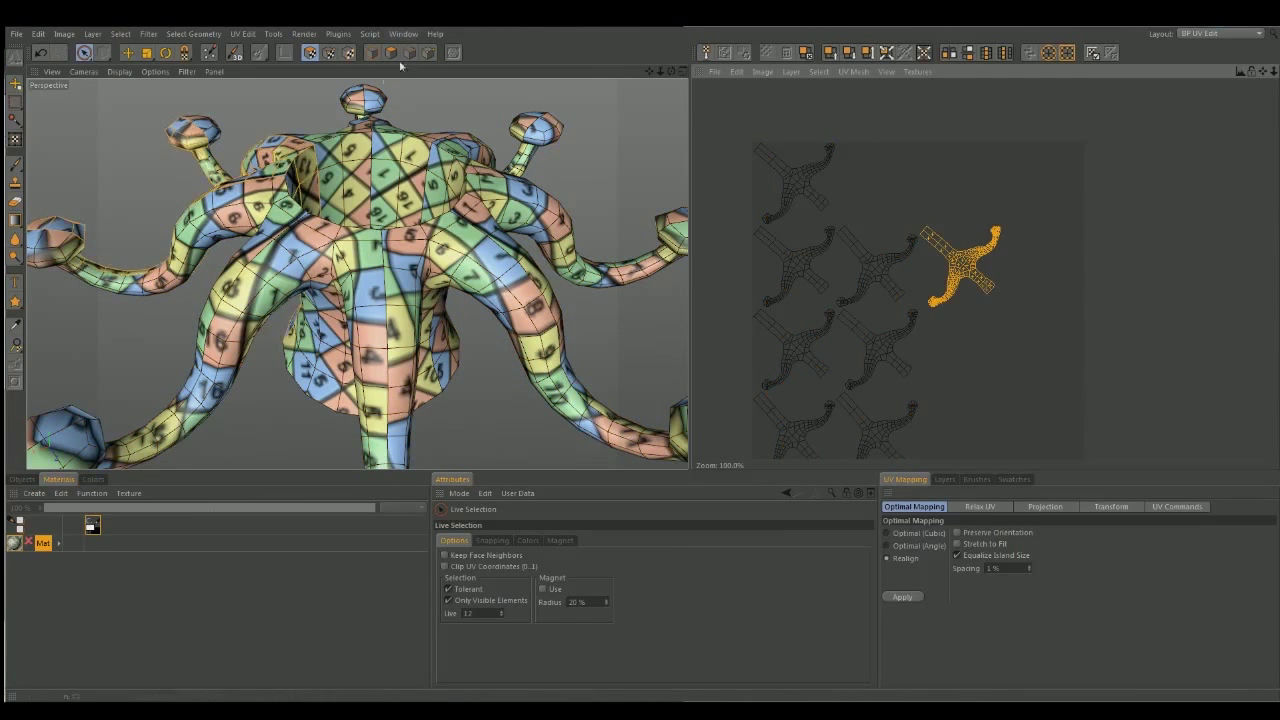
mouse_move(991, 289)
mouse_down()
mouse_move(902, 381)
mouse_move(820, 292)
mouse_move(906, 369)
mouse_move(916, 285)
mouse_up()
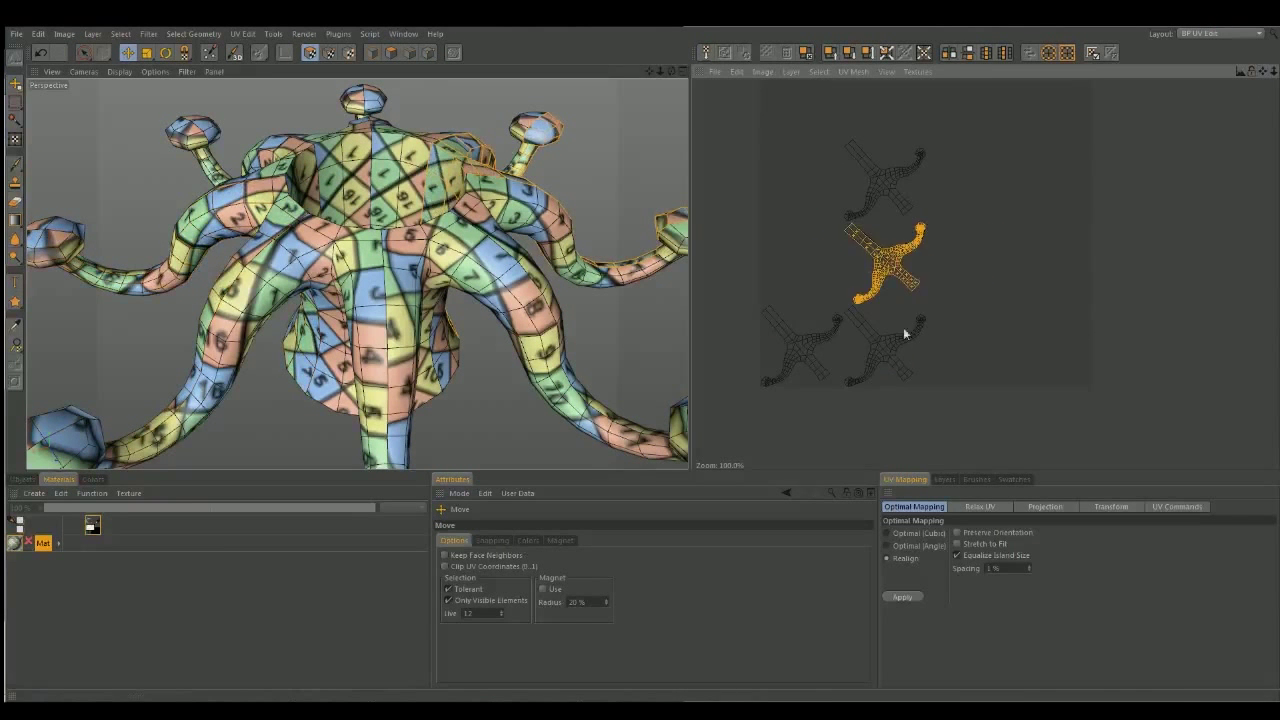
mouse_move(916, 285)
mouse_down()
mouse_move(910, 208)
mouse_move(934, 298)
mouse_up()
key(space)
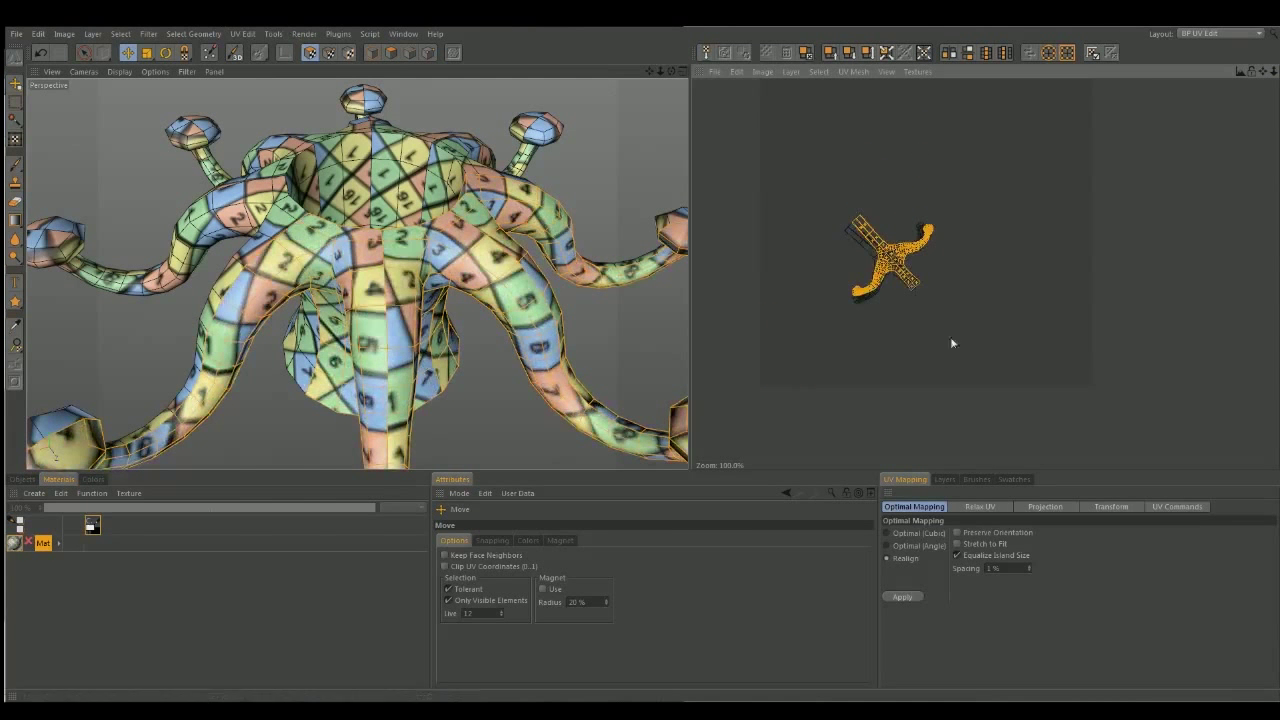
scroll(1000, 350, up, 3)
click(492, 540)
drag(900, 250, 1015, 340)
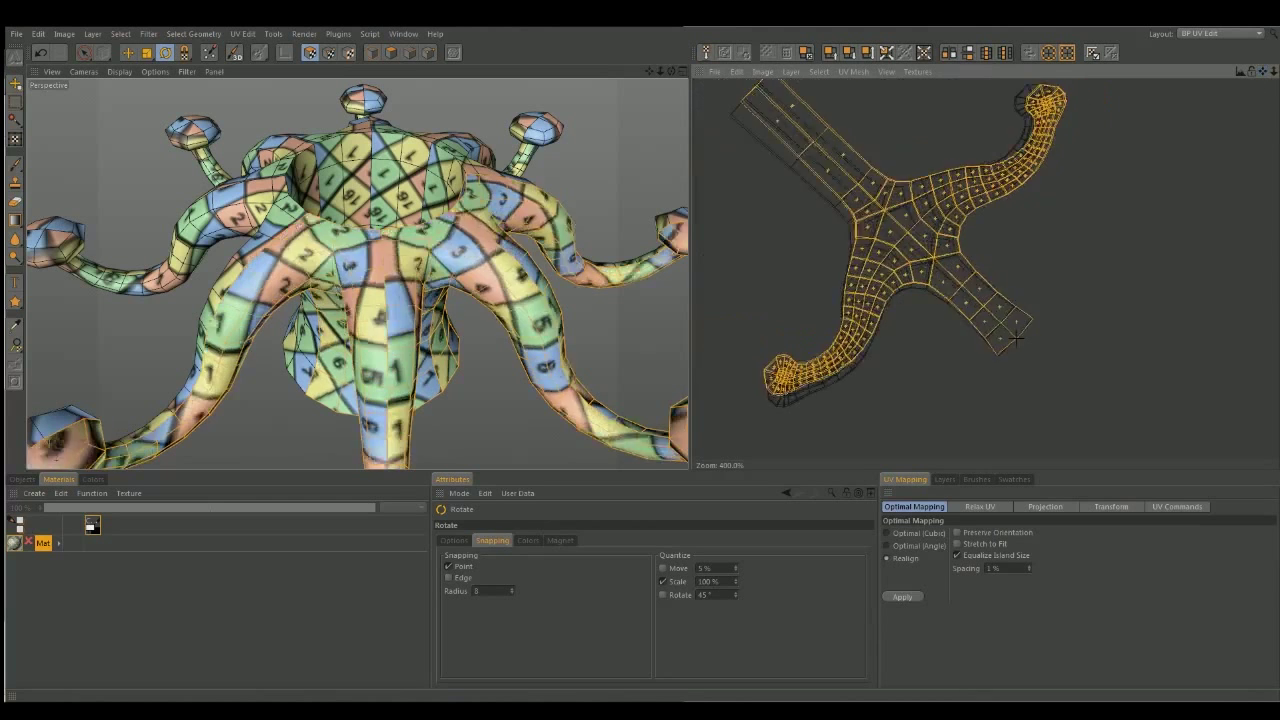
- Zoom to the island tip, set brush size 41, and select a corner UV point
key(space)
scroll(1065, 393, up, 4)
alt+middle_drag(1066, 393, 1030, 190)
click(165, 53)
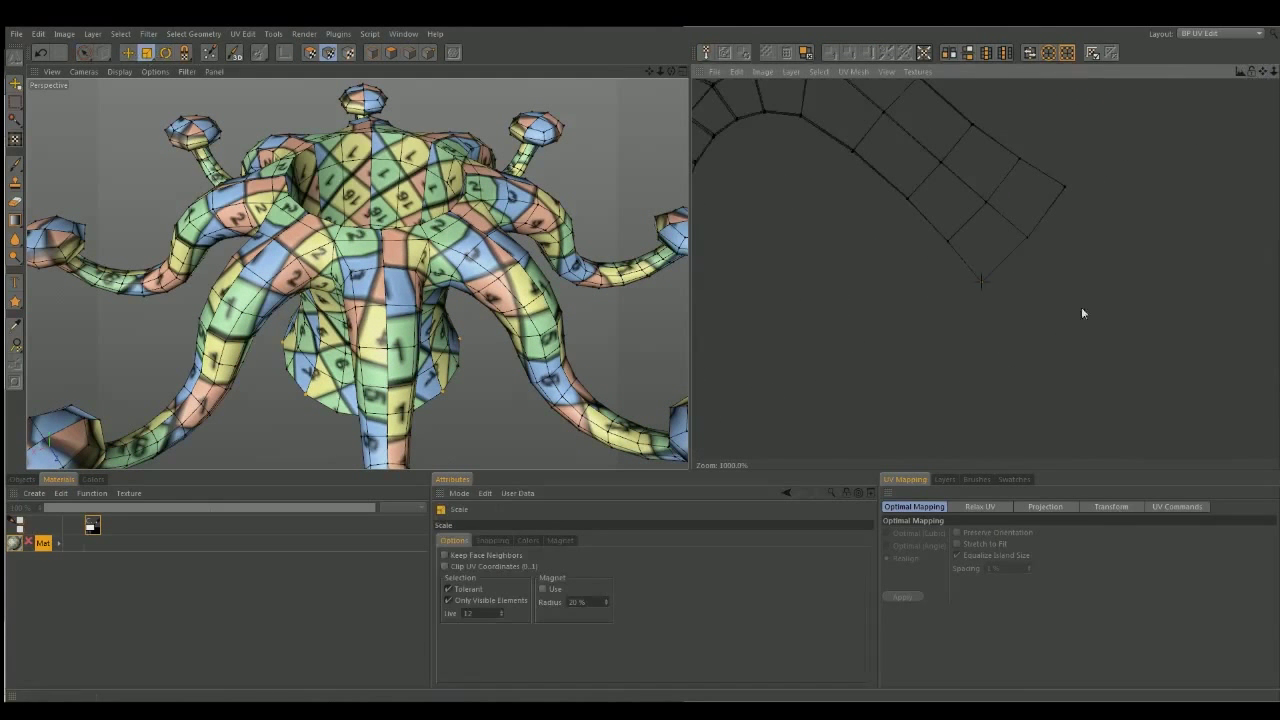
drag(501, 613, 502, 618)
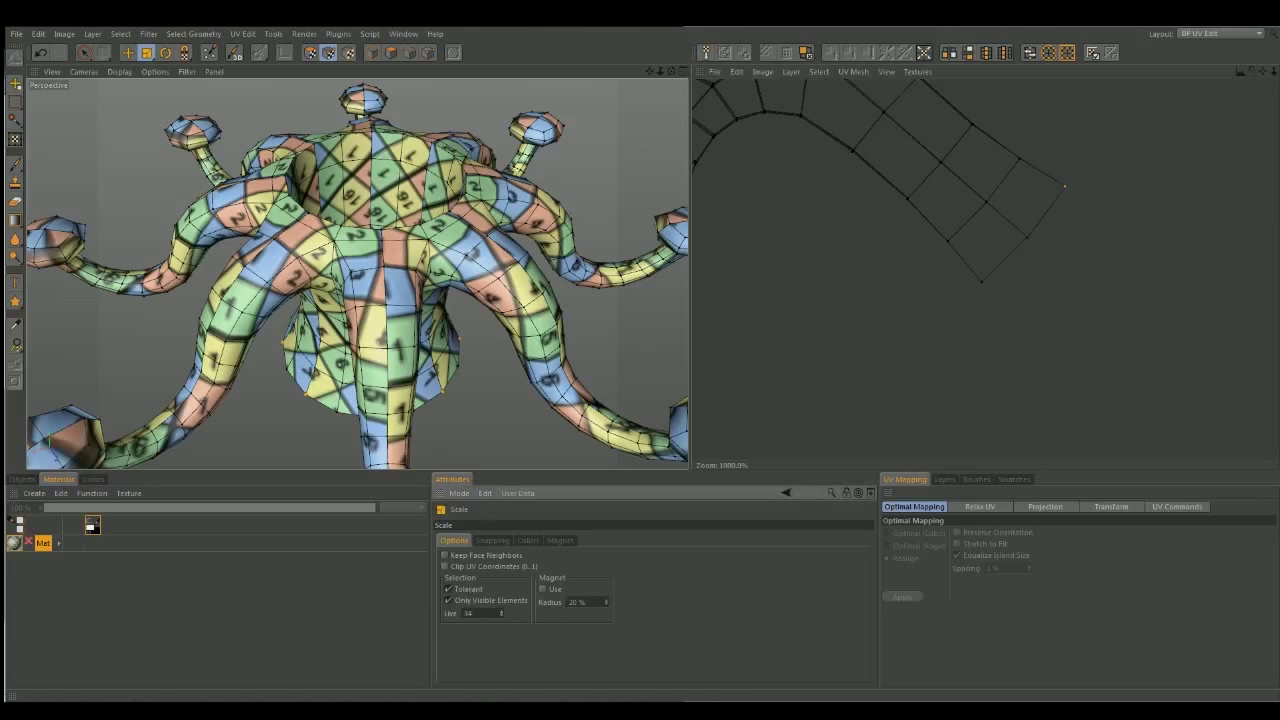
key(space)
click(947, 240)
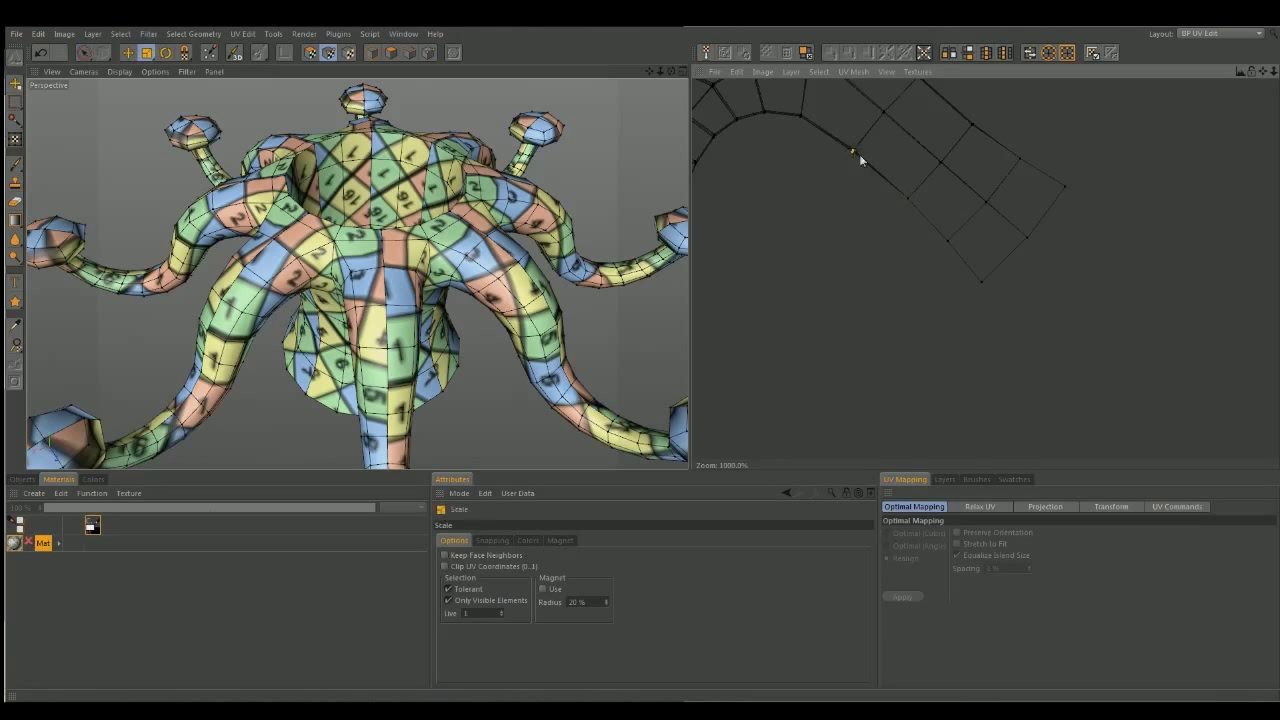
key(space)
alt+middle_drag(749, 130, 921, 235)
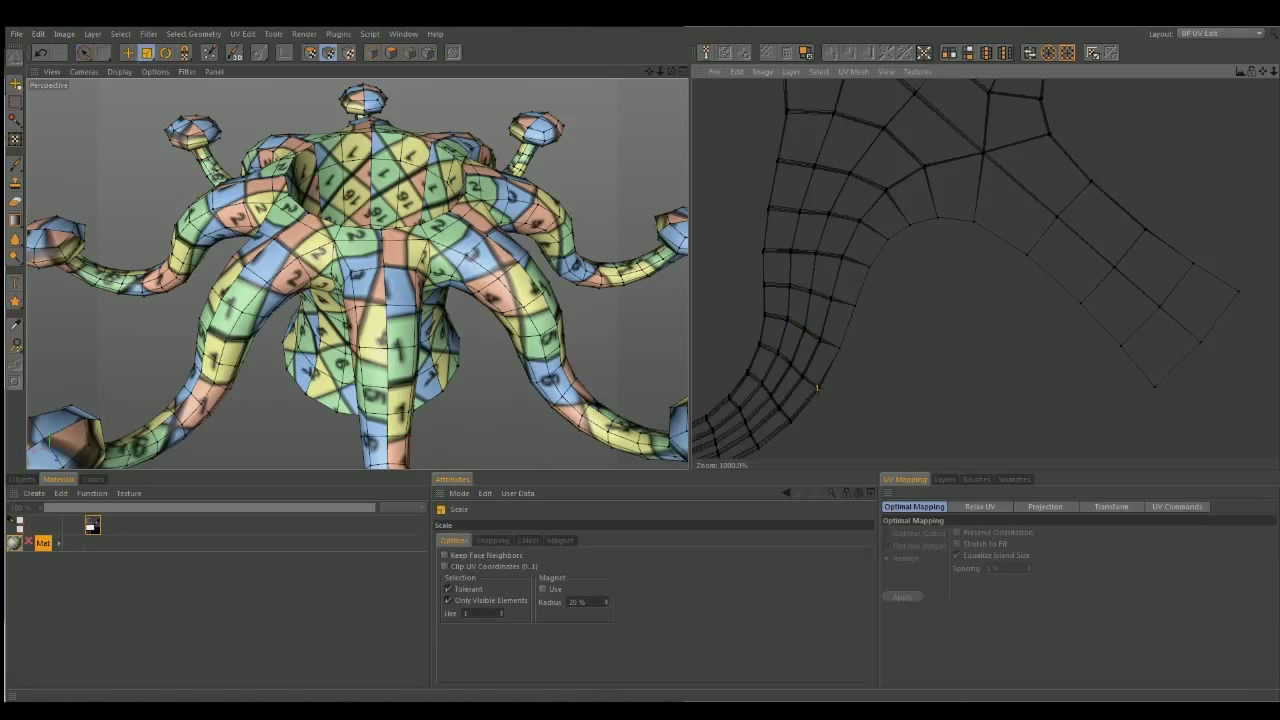
drag(1257, 76, 972, 254)
key(space)
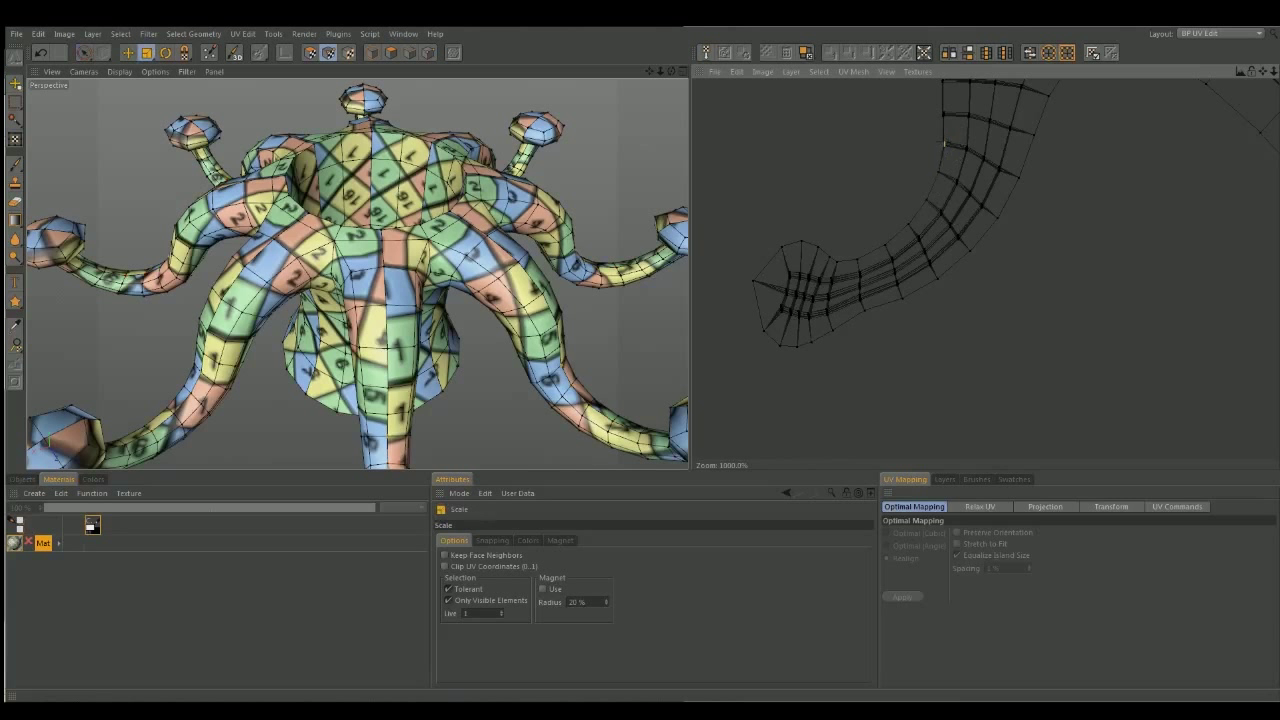
- Zoom into the UV strip and select, then deselect, an overlapping UV point near the tentacle curl
scroll(945, 143, up, 3)
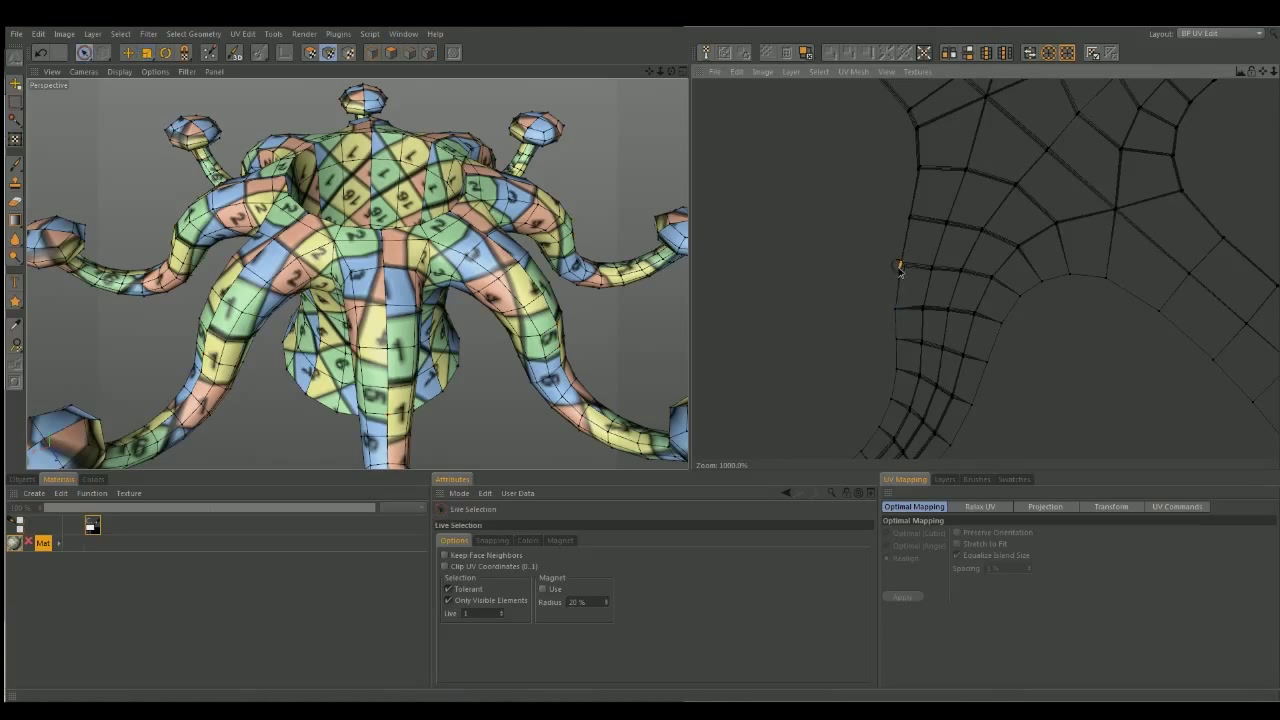
middle_drag(908, 113, 966, 315)
middle_drag(855, 213, 990, 341)
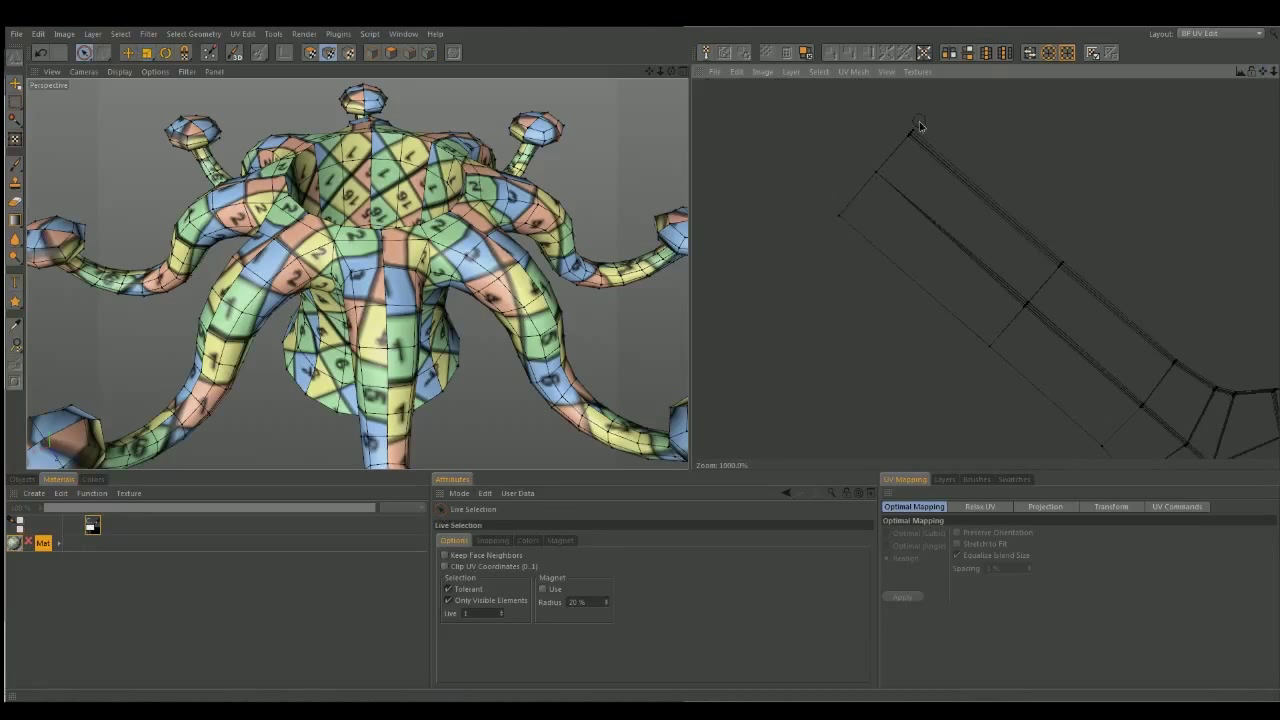
drag(1259, 71, 1180, 160)
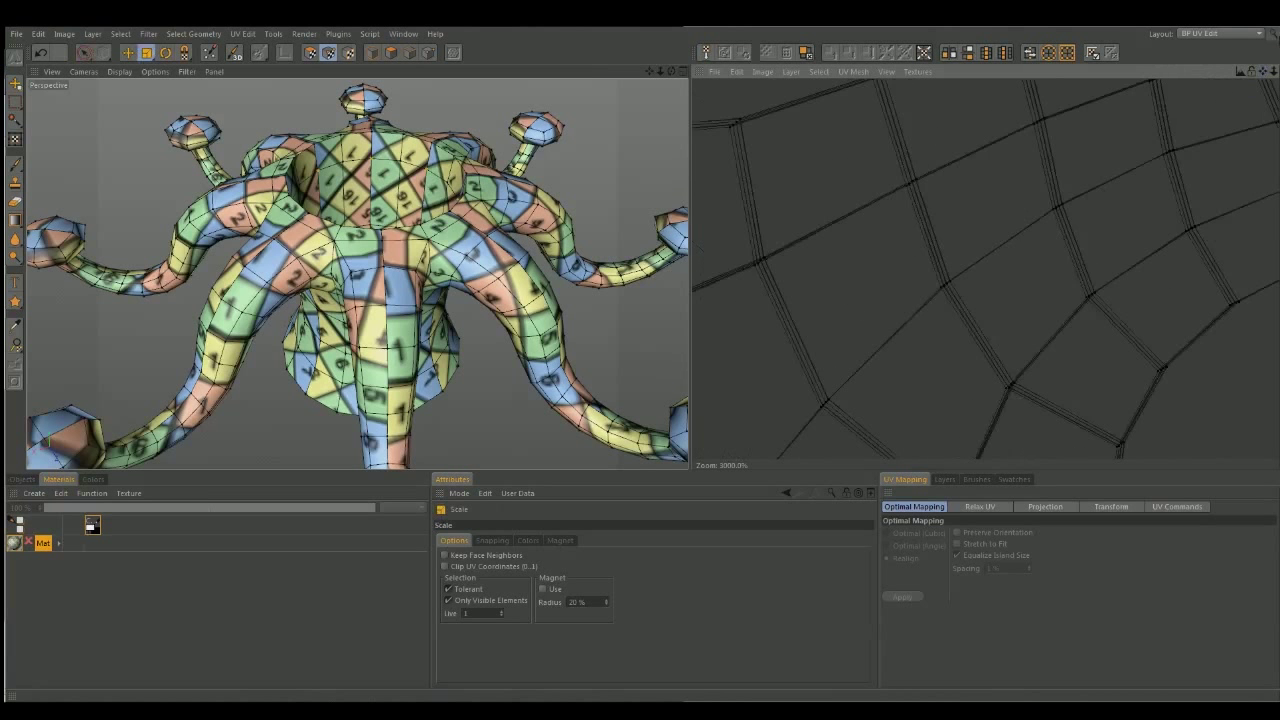
key(space)
scroll(992, 263, down, 4)
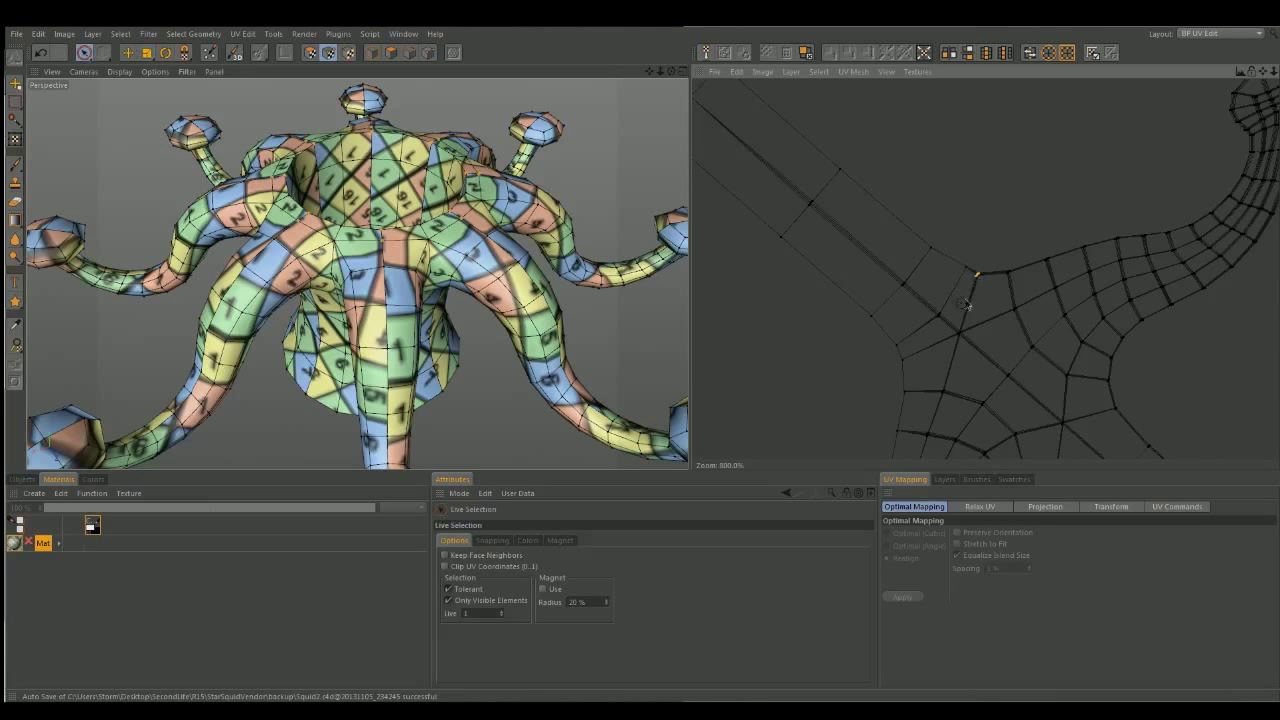
click(1008, 270)
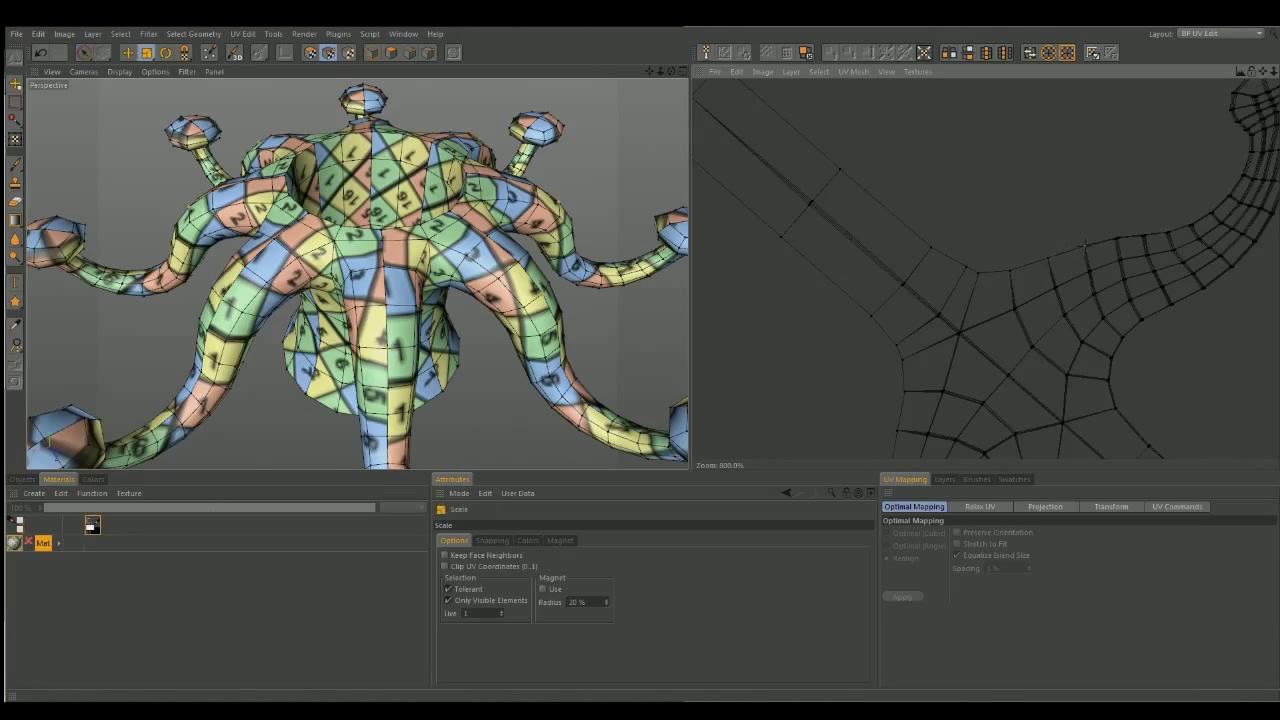
click(1162, 211)
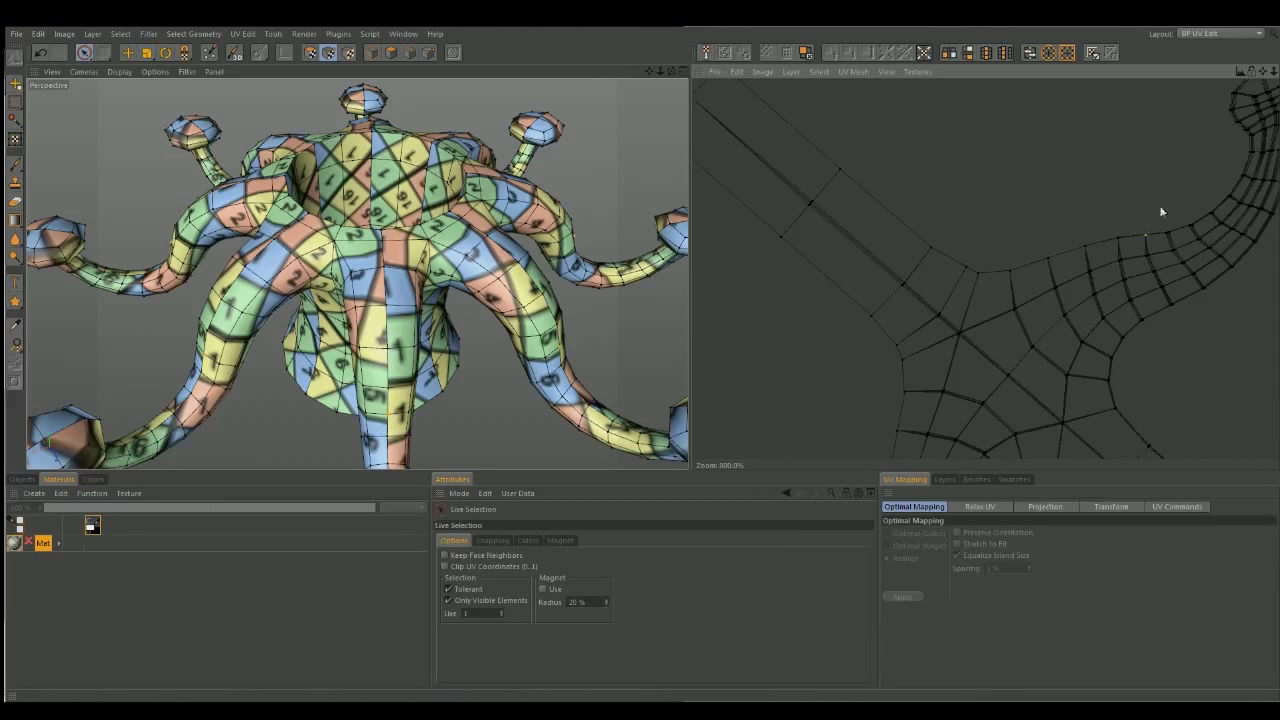
key(t)
alt+middle_drag(1236, 131, 946, 218)
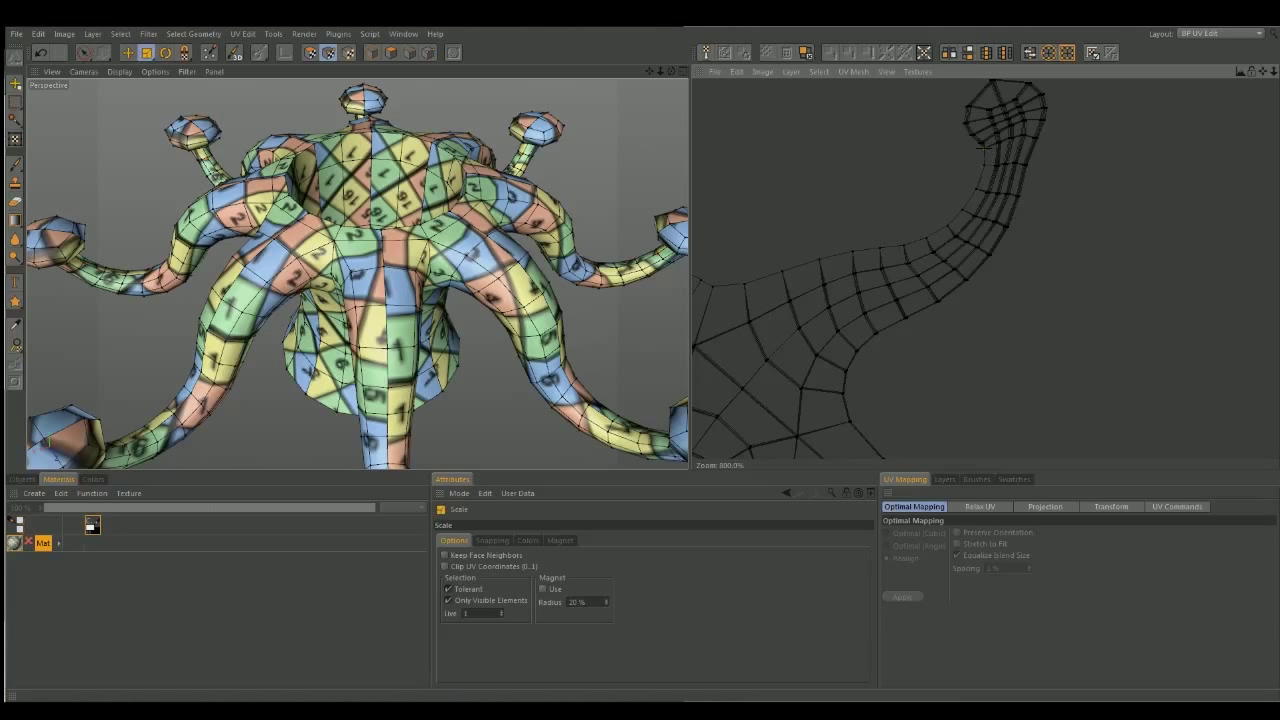
scroll(818, 401, down, 3)
scroll(798, 360, down, 3)
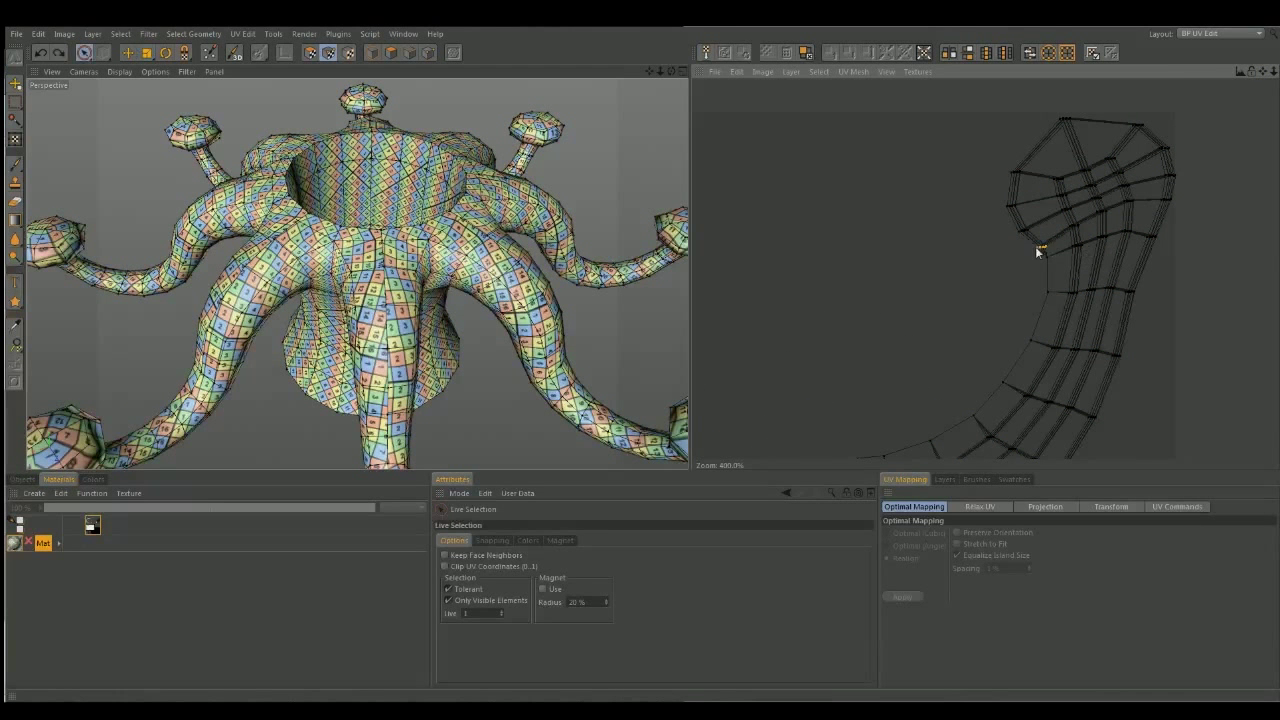
- Select a neighbouring UV point and pan along the tentacle UV mesh
click(1010, 205)
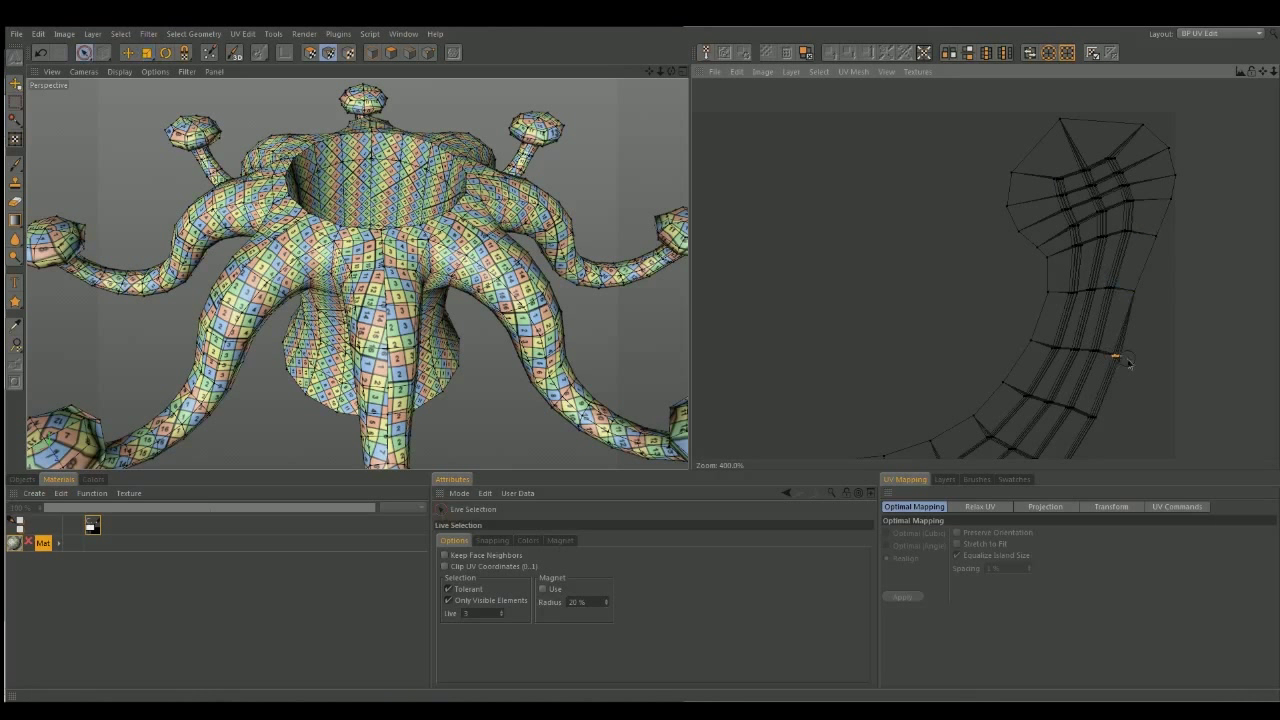
key(space)
middle_drag(1121, 356, 1138, 120)
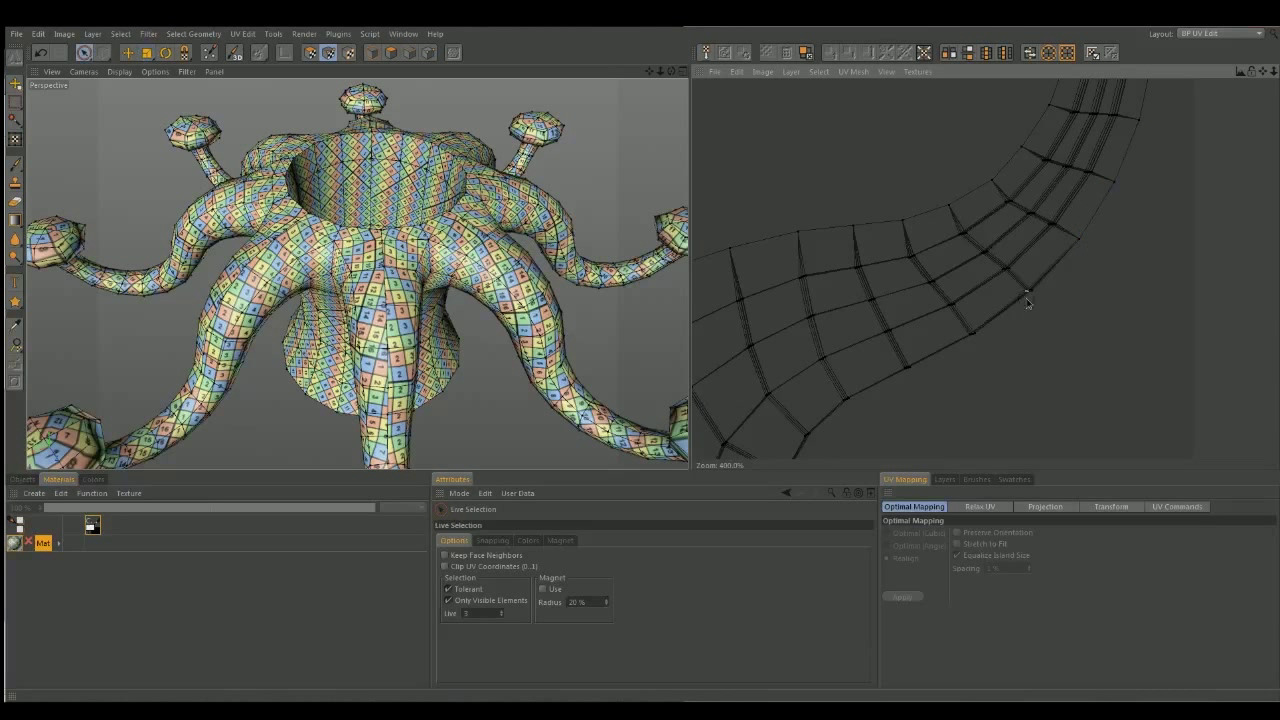
key(space)
middle_drag(1095, 322, 1035, 172)
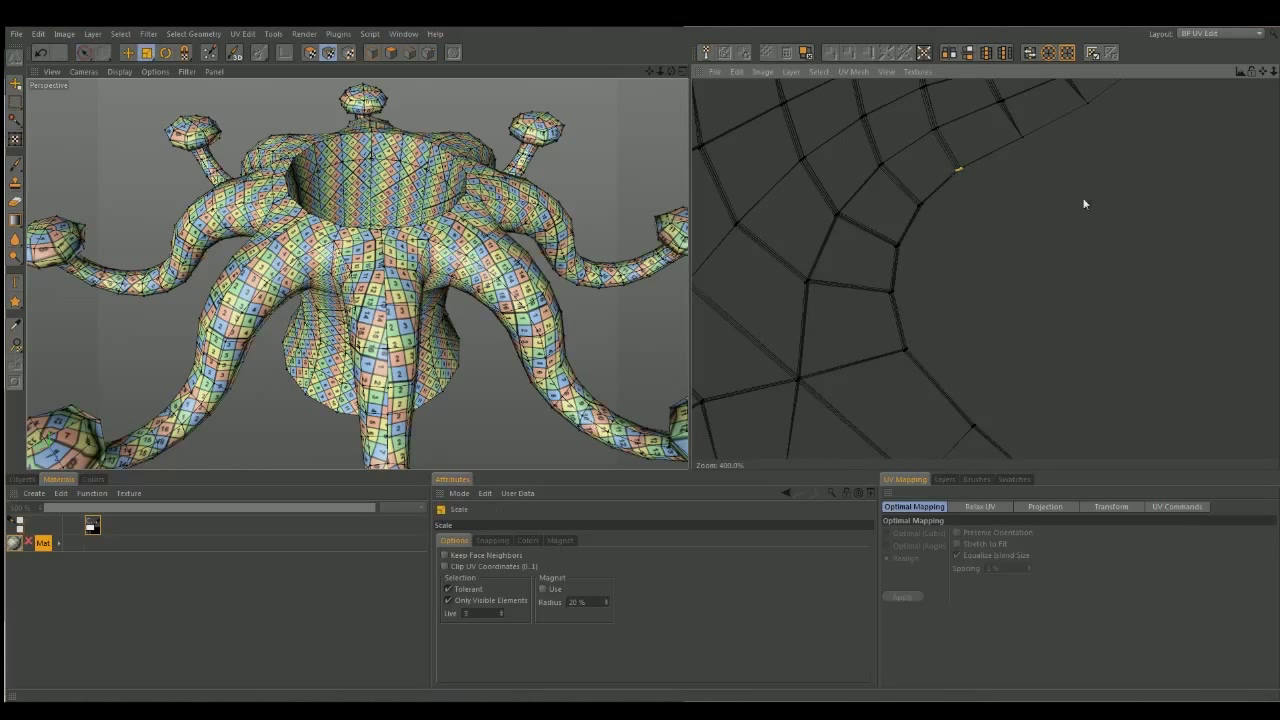
key(space)
drag(1263, 72, 1263, 72)
scroll(971, 206, down, 5)
- Relax all UV points with Pin Border Points on, Cut Selected Edges and Auto Realign off
key(ctrl+a)
click(979, 506)
click(1059, 574)
click(949, 534)
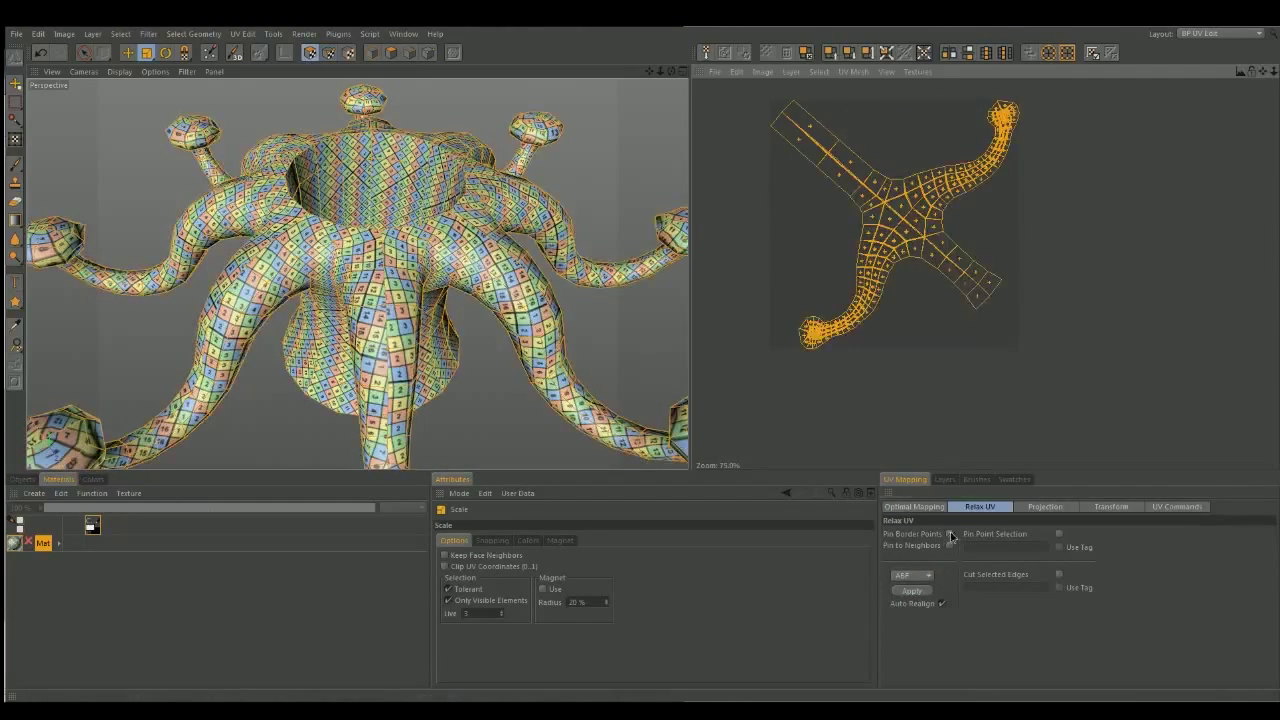
click(941, 603)
click(911, 591)
- Deselect all and select four neighbouring UV polygons
click(829, 212)
scroll(829, 212, up, 5)
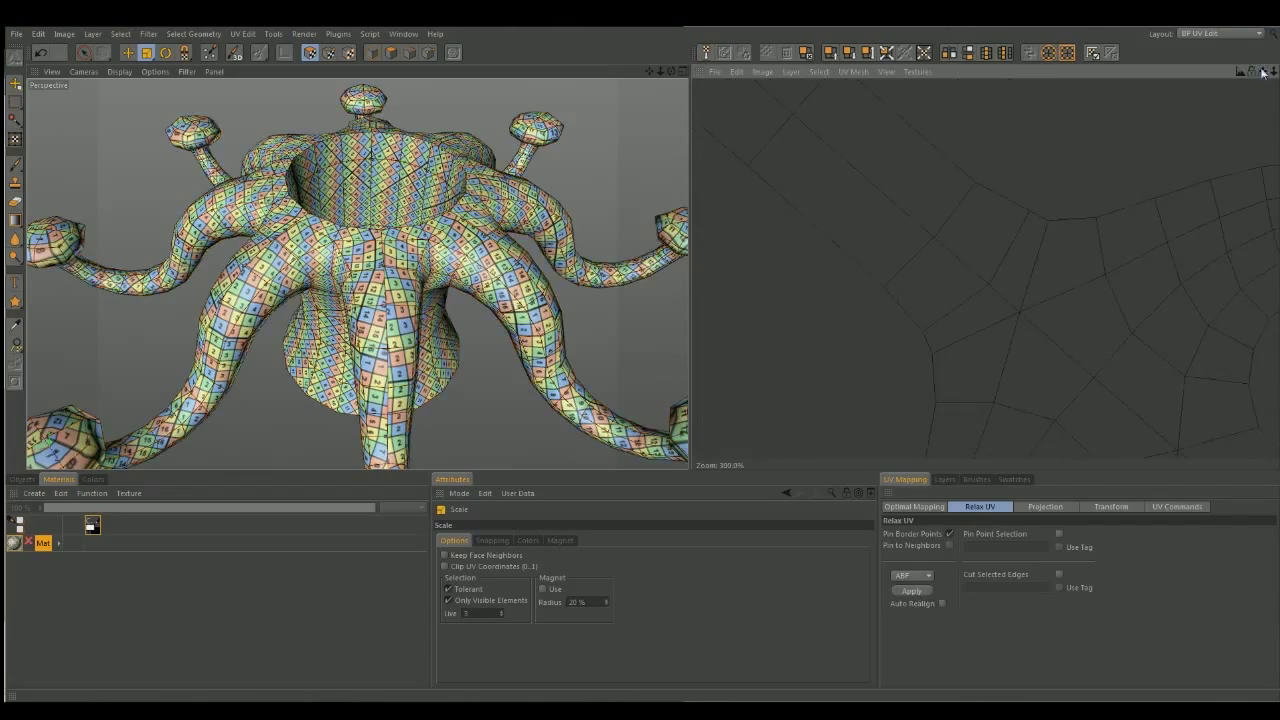
key(9)
click(946, 231)
alt+drag(440, 265, 380, 280)
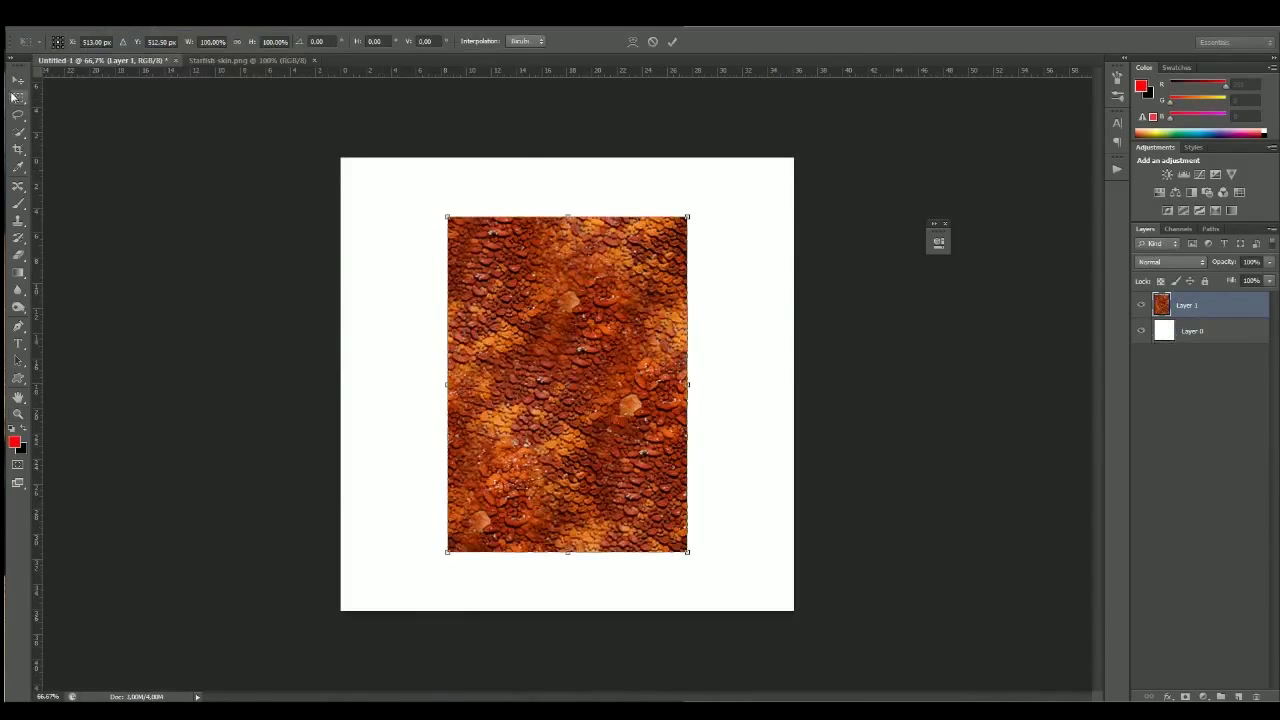
- Place the orange scale texture, tile copies beside and below it, and merge the layers
mouse_move(534, 358)
mouse_down()
mouse_move(431, 301)
mouse_move(531, 341)
mouse_move(670, 301)
mouse_up()
click(245, 20)
click(180, 289)
key(ctrl+e)
alt+drag(480, 213, 530, 487)
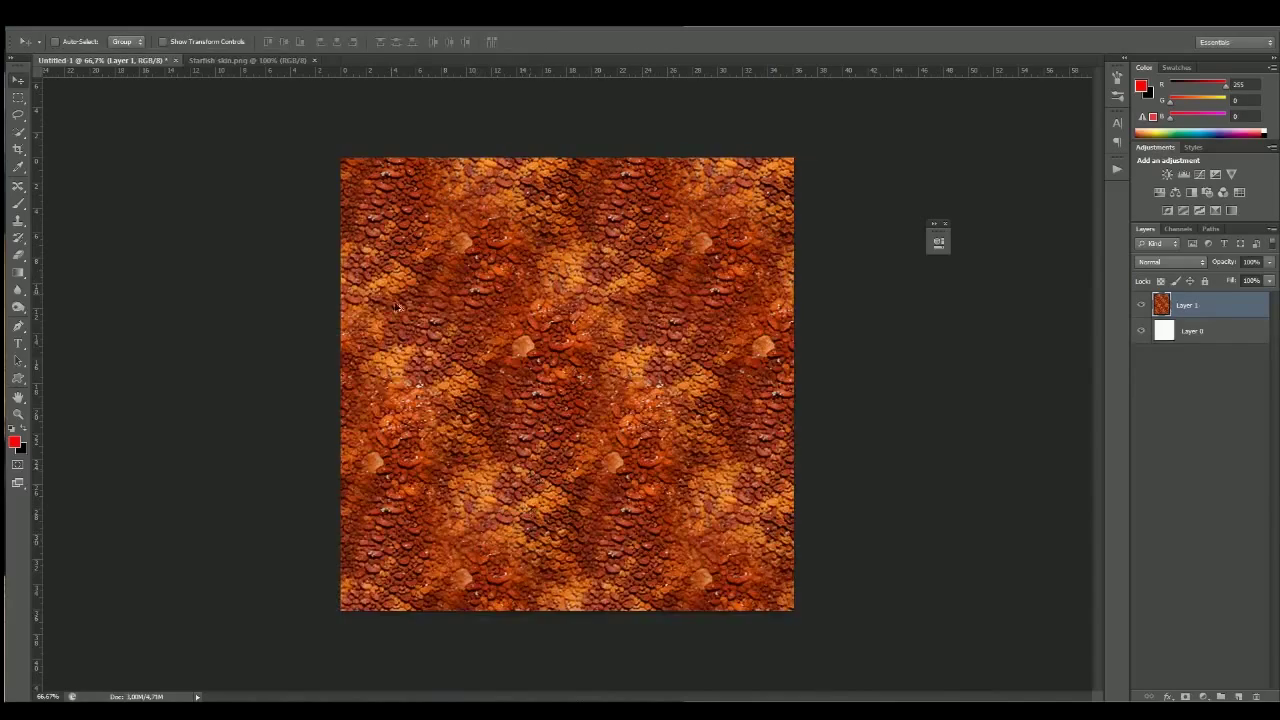
alt+drag(397, 306, 814, 294)
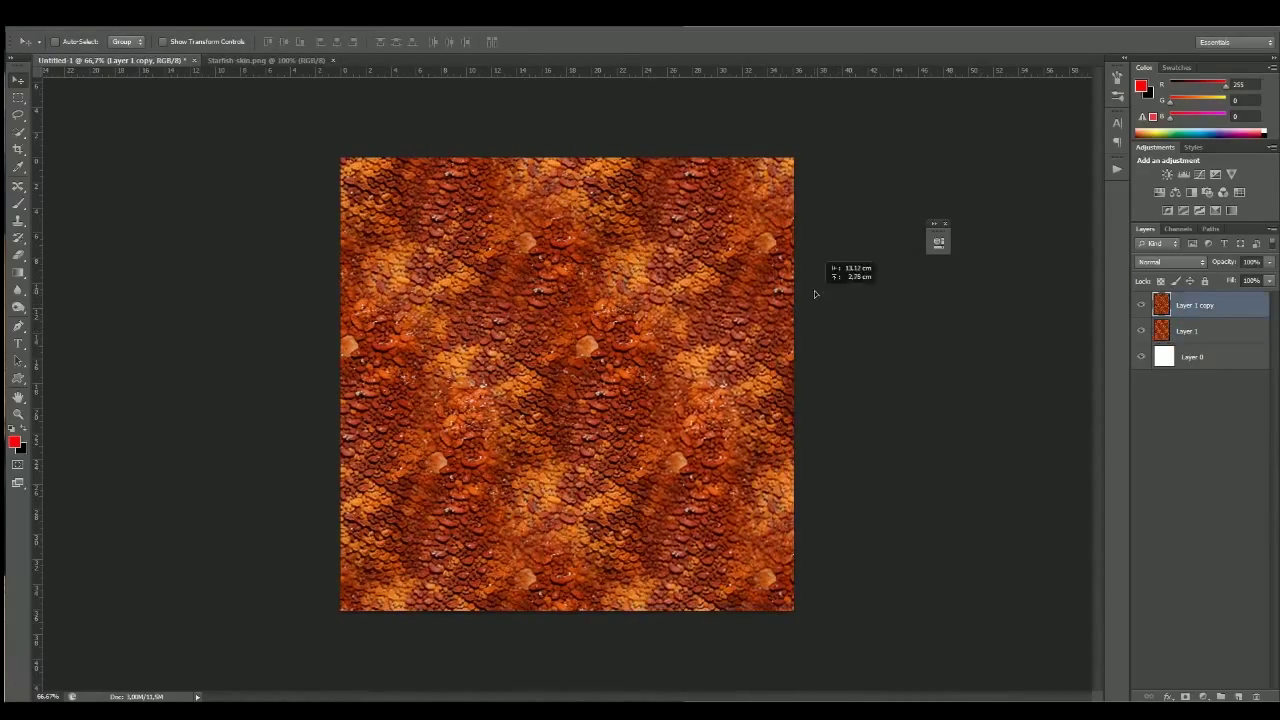
key(ctrl+e)
- Free Transform the merged texture to fill the whole canvas
key(ctrl+t)
drag(166, 157, 514, 400)
drag(650, 490, 476, 247)
drag(600, 337, 794, 612)
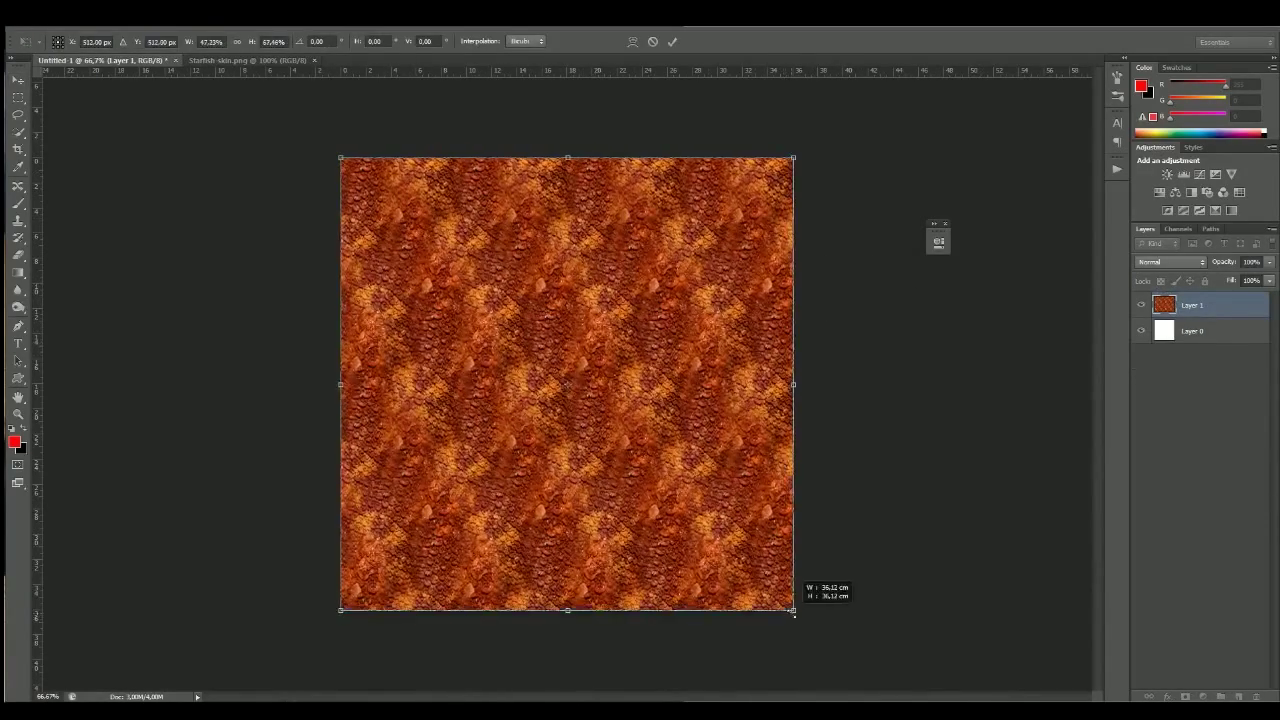
key(Return)
- Save the image as StarFishThing.psd
key(ctrl+s)
text(StarFishThing)
key(Return)
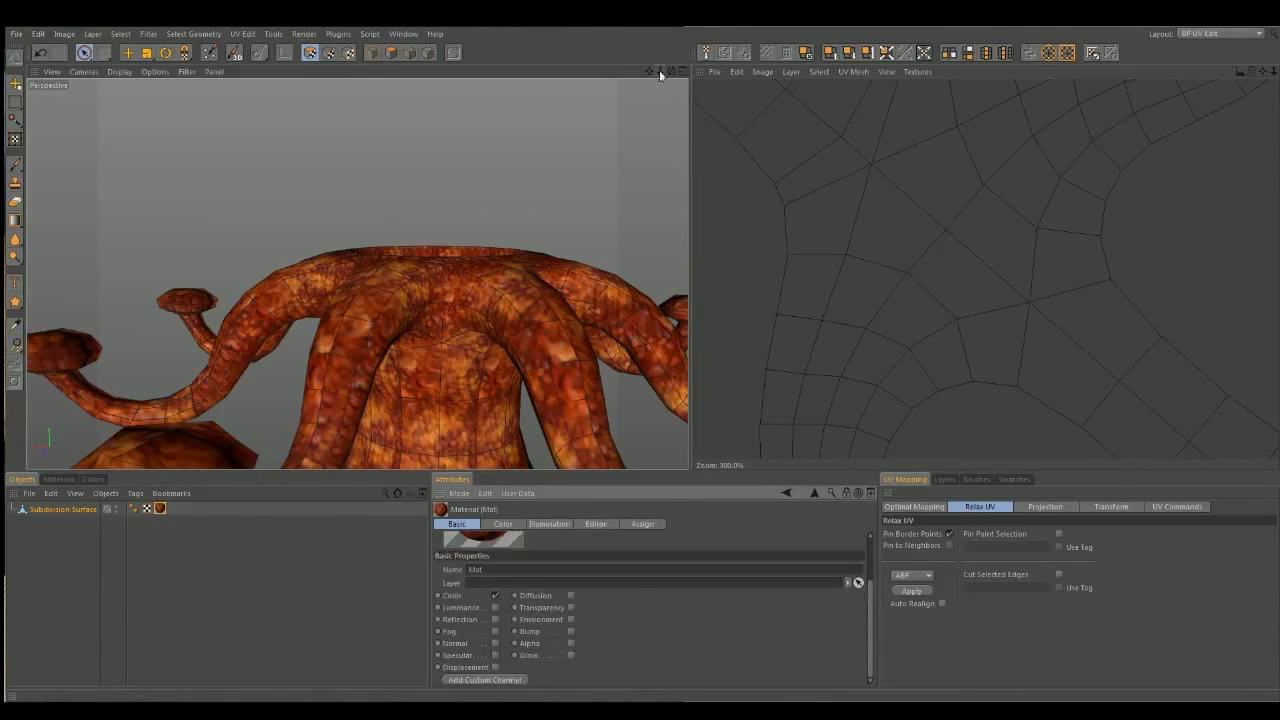
- Switch to the BP 3D Paint layout and load the saved scale texture into the material
drag(671, 93, 640, 100)
click(1215, 33)
click(1200, 72)
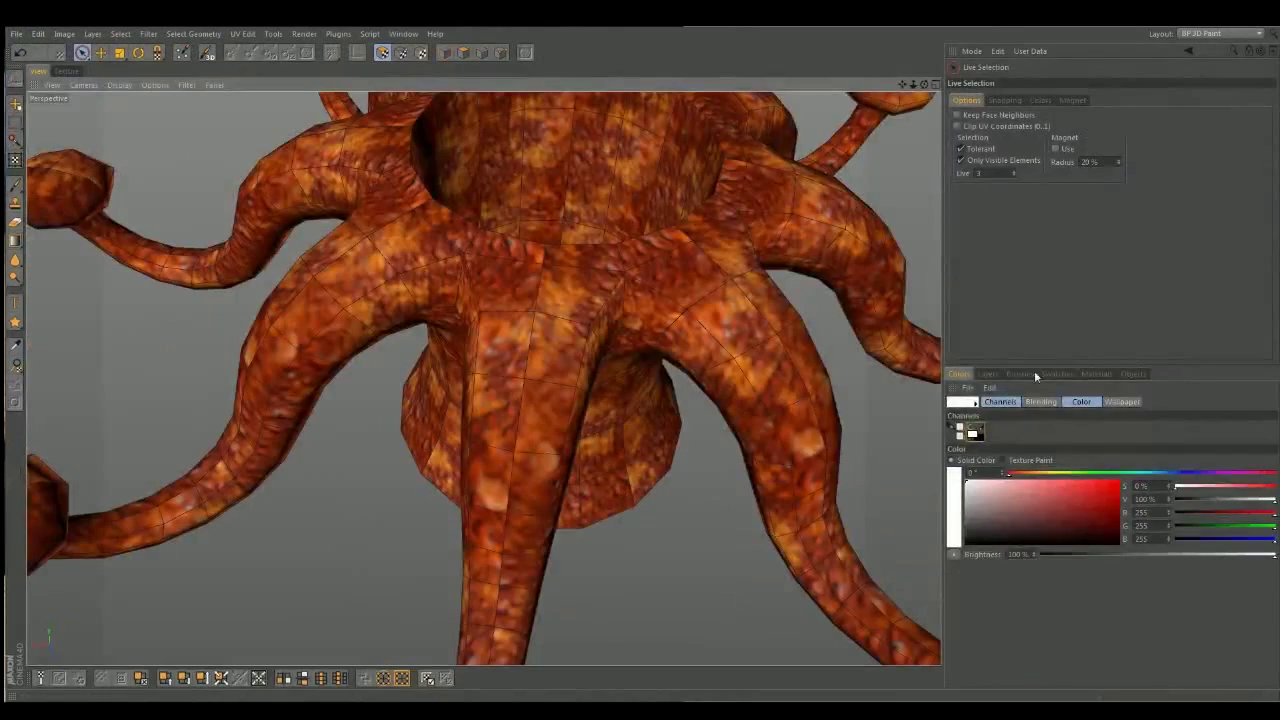
click(1096, 373)
click(66, 71)
click(48, 85)
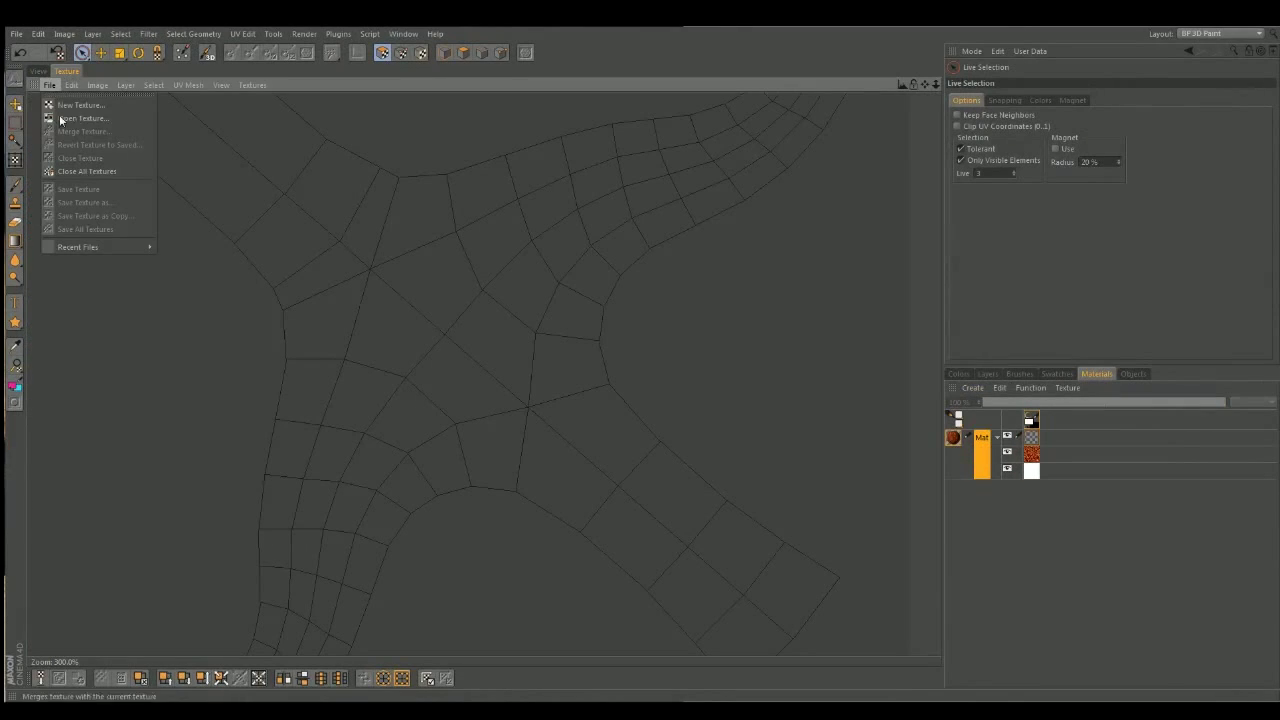
click(82, 118)
click(15, 203)
- Pick the Clone tool with painting on the 3D model, enlarge the brush, and face a tentacle tip
click(37, 71)
click(231, 53)
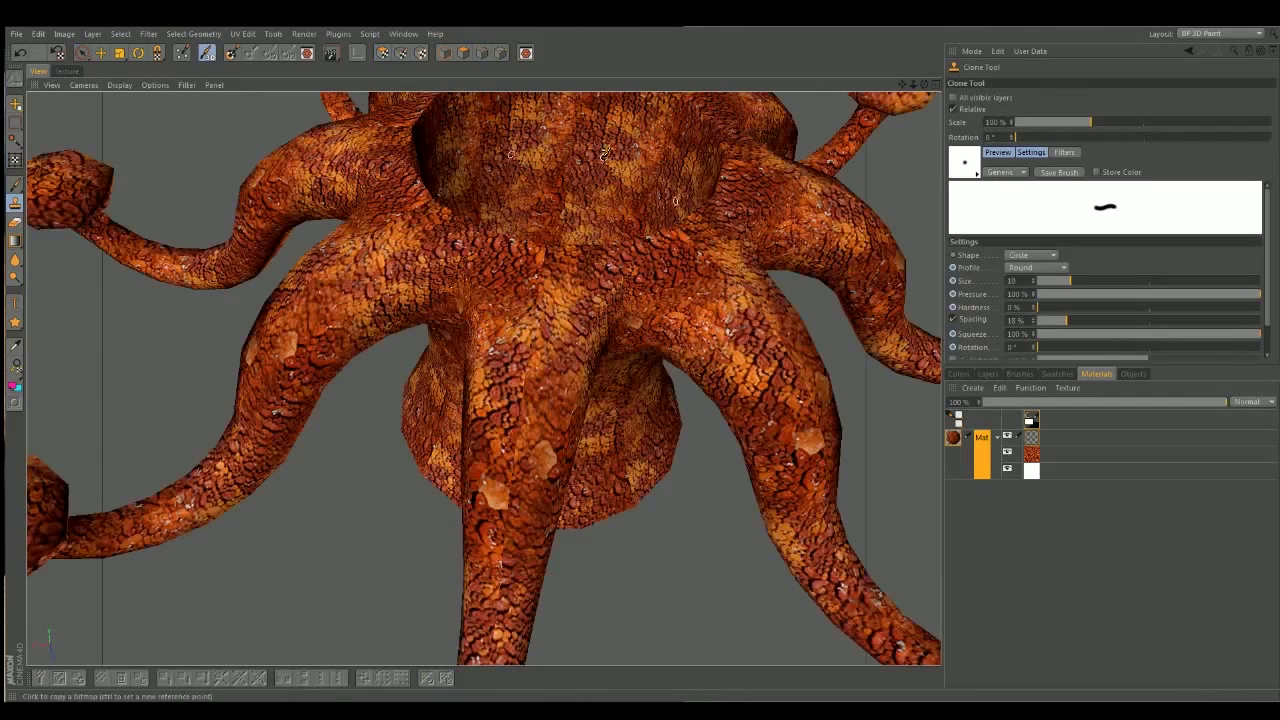
drag(1066, 125, 1104, 122)
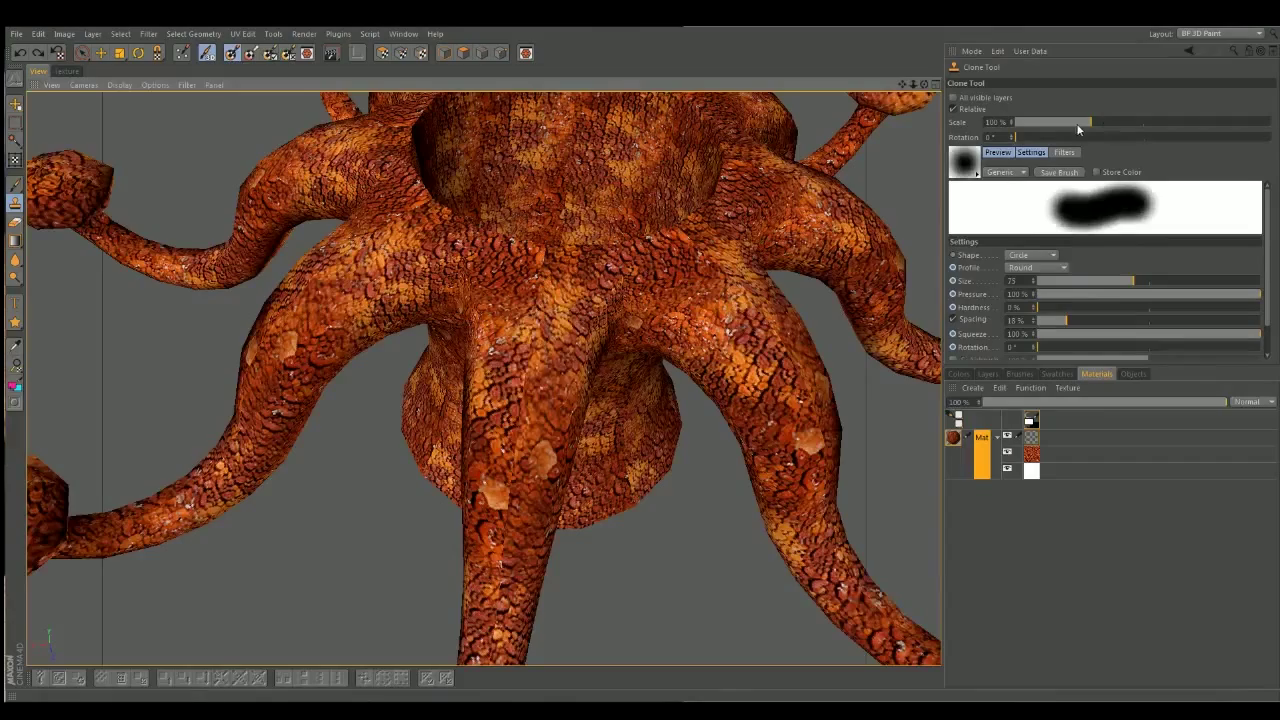
alt+drag(486, 371, 561, 388)
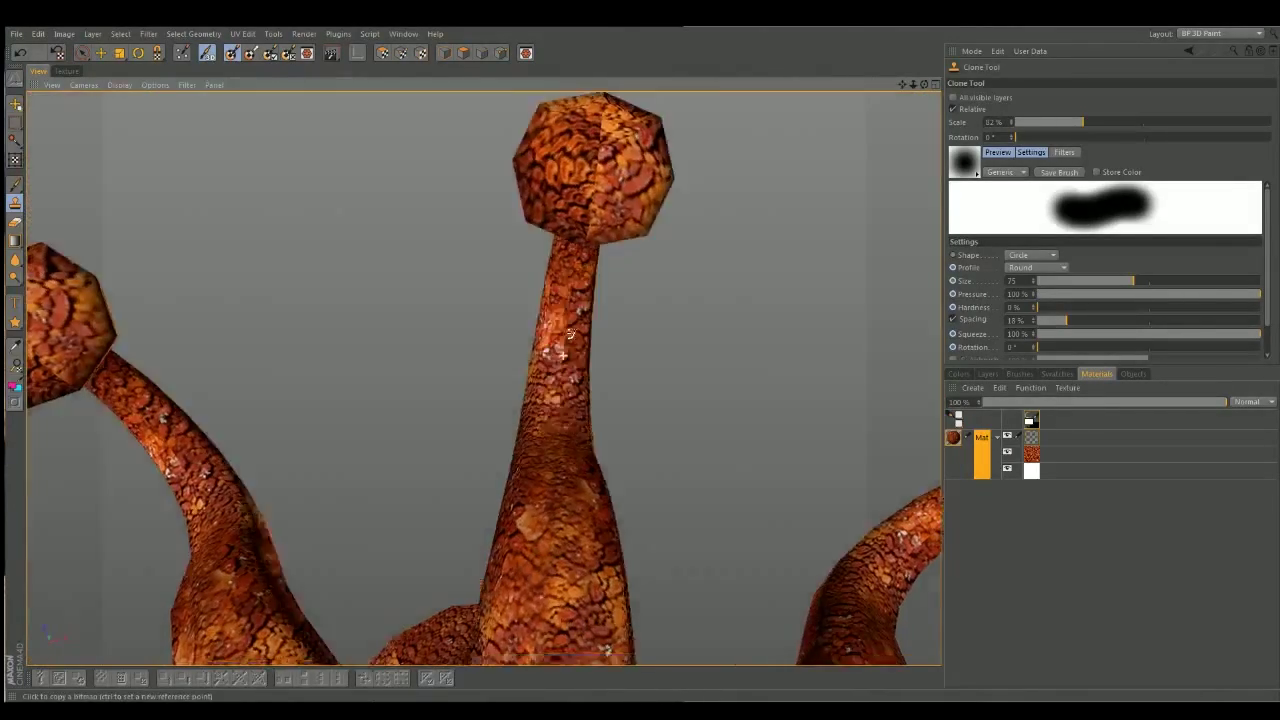
alt+drag(561, 388, 643, 361)
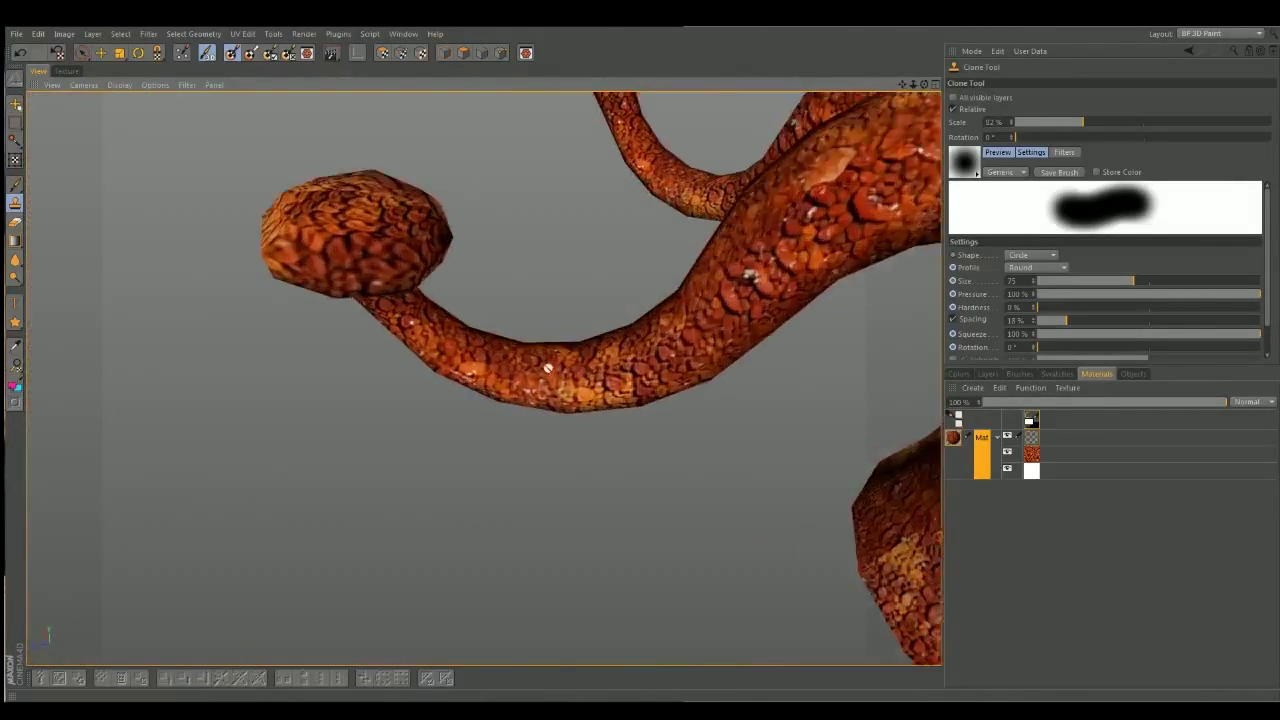
mouse_move(383, 354)
alt+mouse_down()
mouse_move(467, 357)
mouse_move(452, 289)
mouse_move(466, 243)
alt+mouse_up()
- Set the clone brush to size 101 and stamp cloned scales over the tentacle cap
drag(1133, 281, 1150, 281)
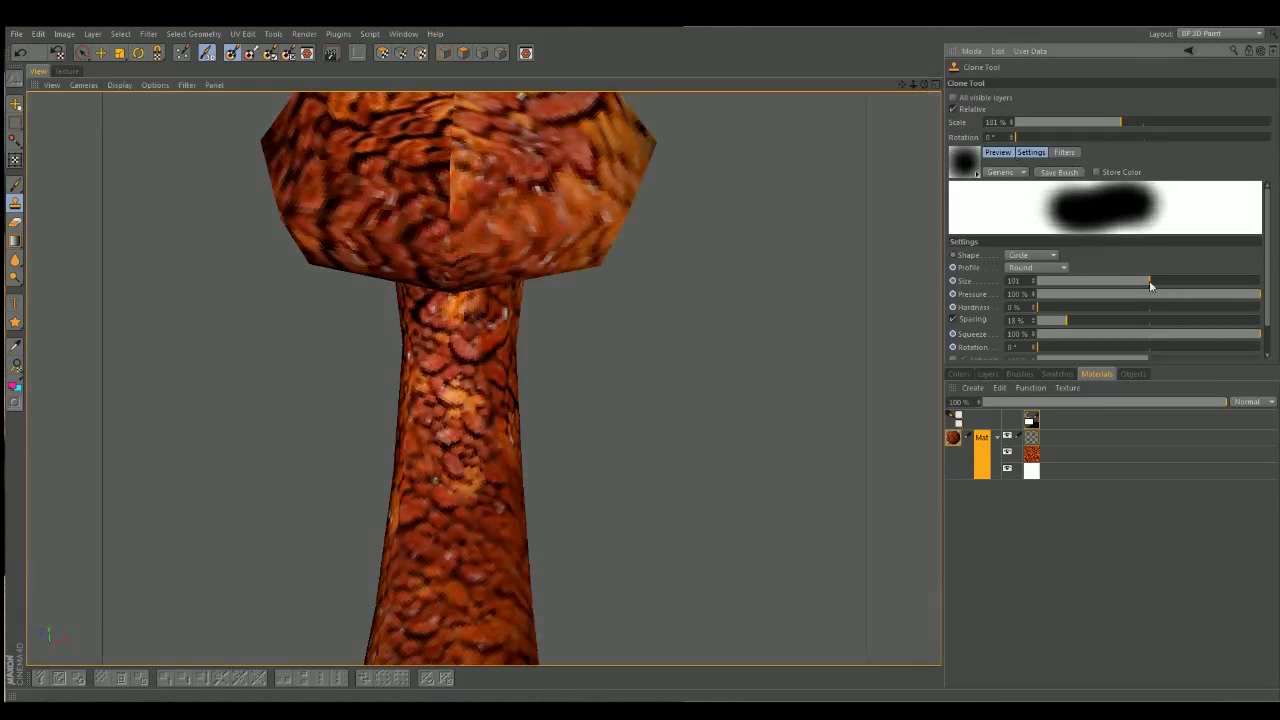
mouse_move(440, 160)
alt+mouse_down()
mouse_move(443, 366)
mouse_move(453, 313)
alt+mouse_up()
drag(1136, 121, 1099, 121)
click(469, 348)
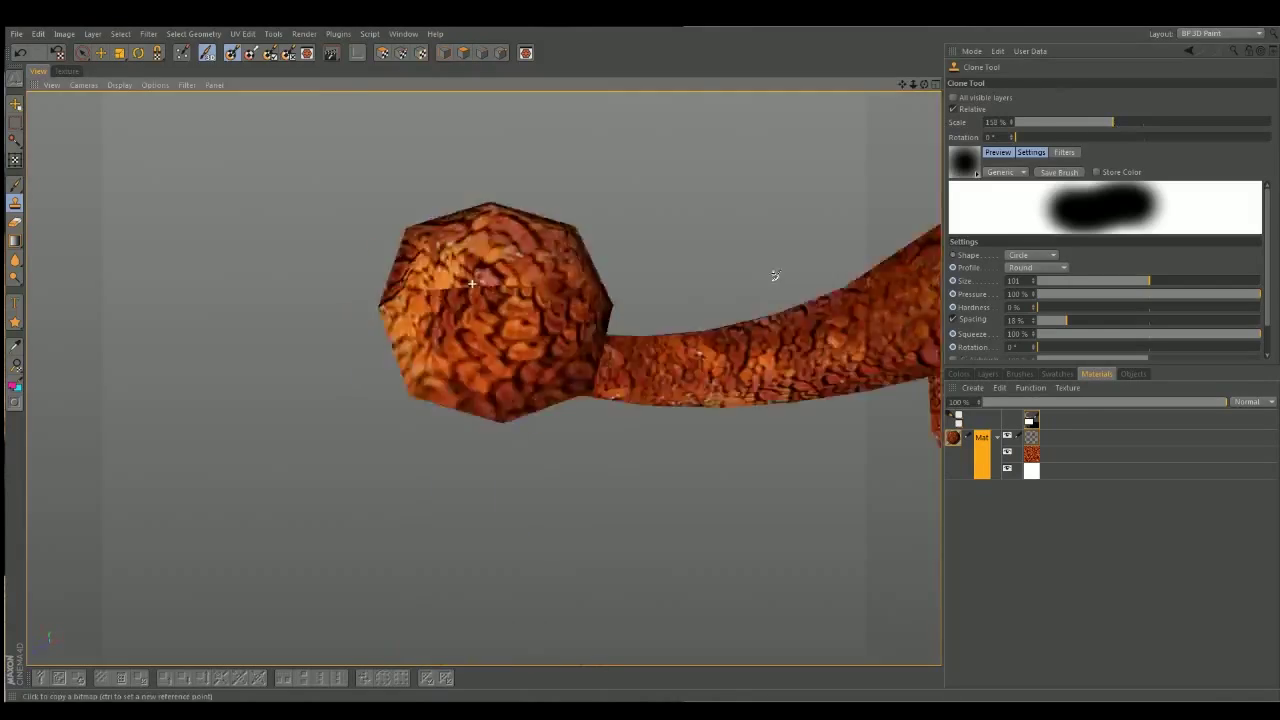
mouse_move(469, 348)
alt+mouse_down()
mouse_move(481, 382)
mouse_move(470, 460)
mouse_move(889, 97)
alt+mouse_up()
drag(1113, 121, 1165, 121)
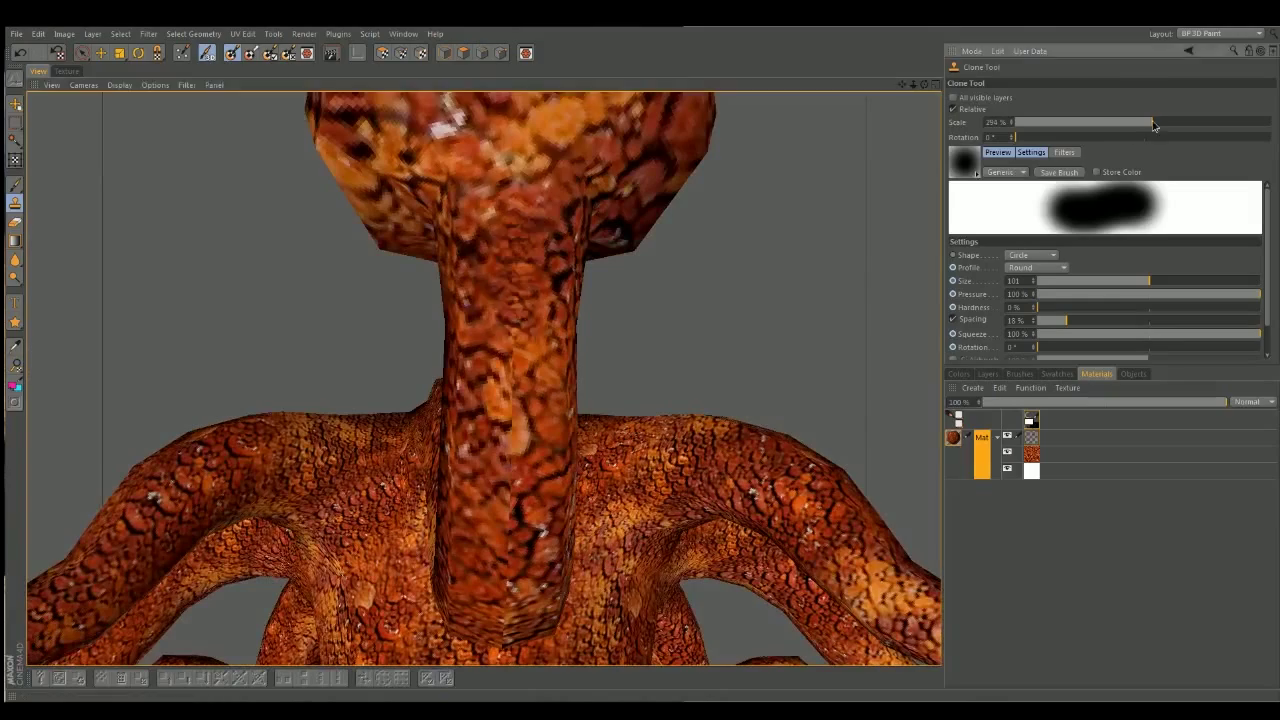
- Raise the clone scale and clone small scales over the middle of one tentacle
mouse_move(507, 603)
alt+mouse_down()
mouse_move(539, 380)
mouse_move(580, 325)
alt+mouse_up()
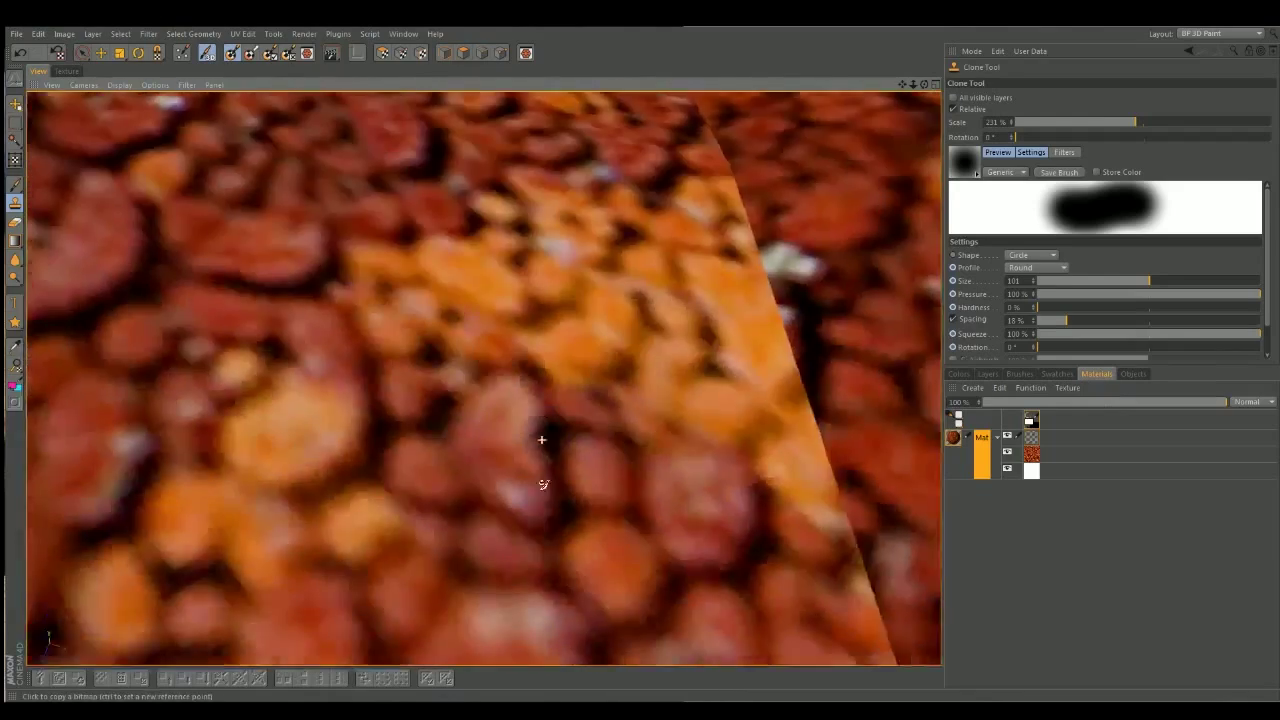
alt+right_drag(580, 325, 527, 567)
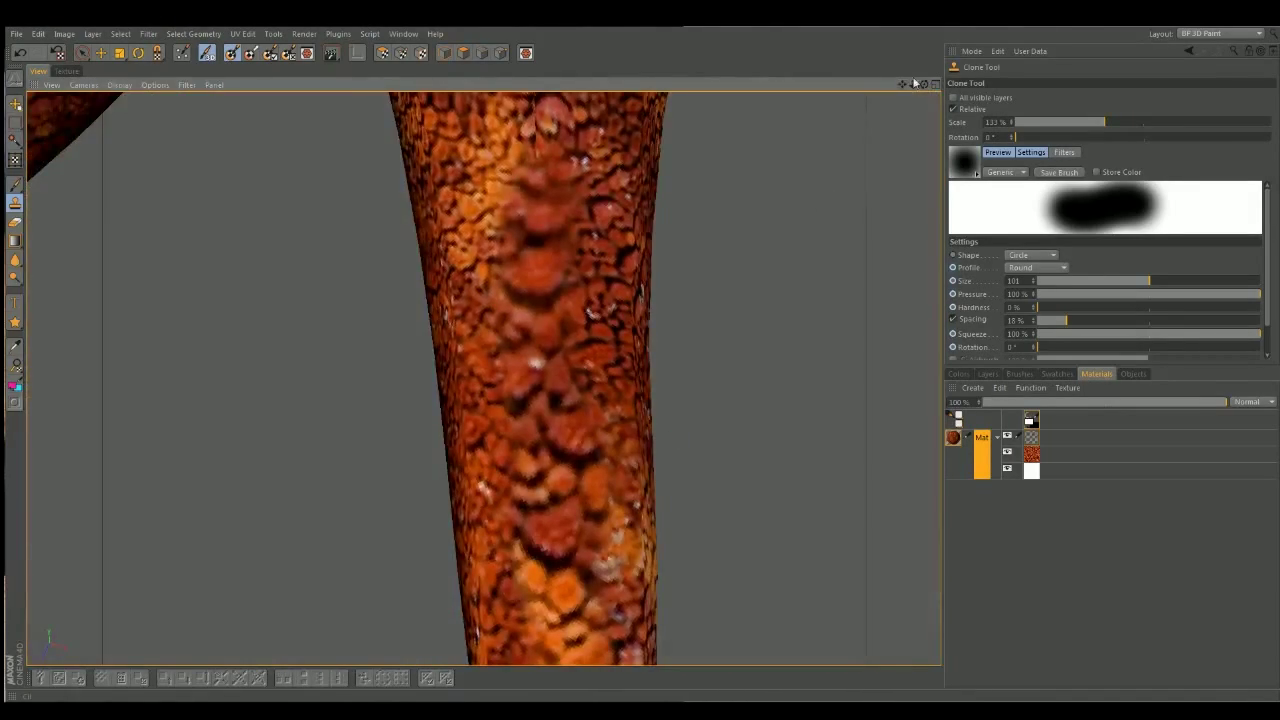
alt+drag(827, 200, 840, 230)
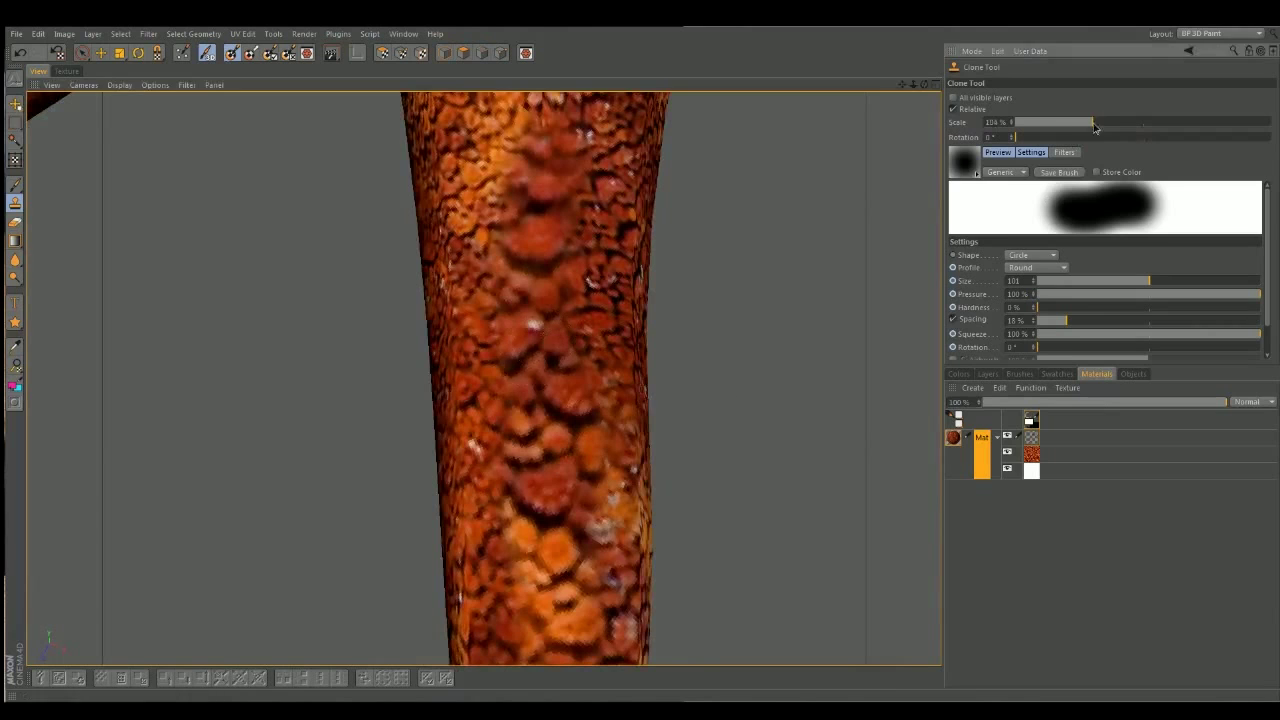
drag(1095, 127, 1117, 122)
drag(540, 310, 517, 478)
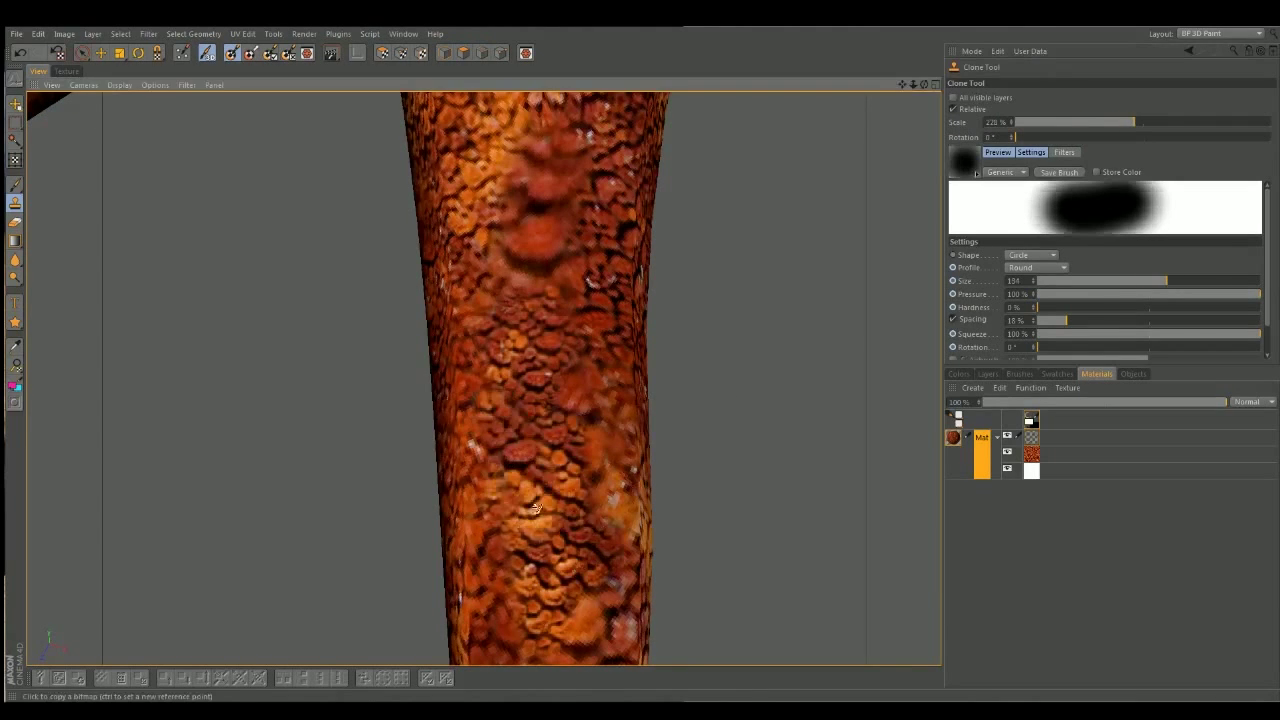
- Raise the clone scale further and clone scale texture along the lower body edge
mouse_move(471, 429)
alt+mouse_down()
mouse_move(590, 147)
mouse_move(483, 378)
mouse_move(560, 300)
alt+mouse_up()
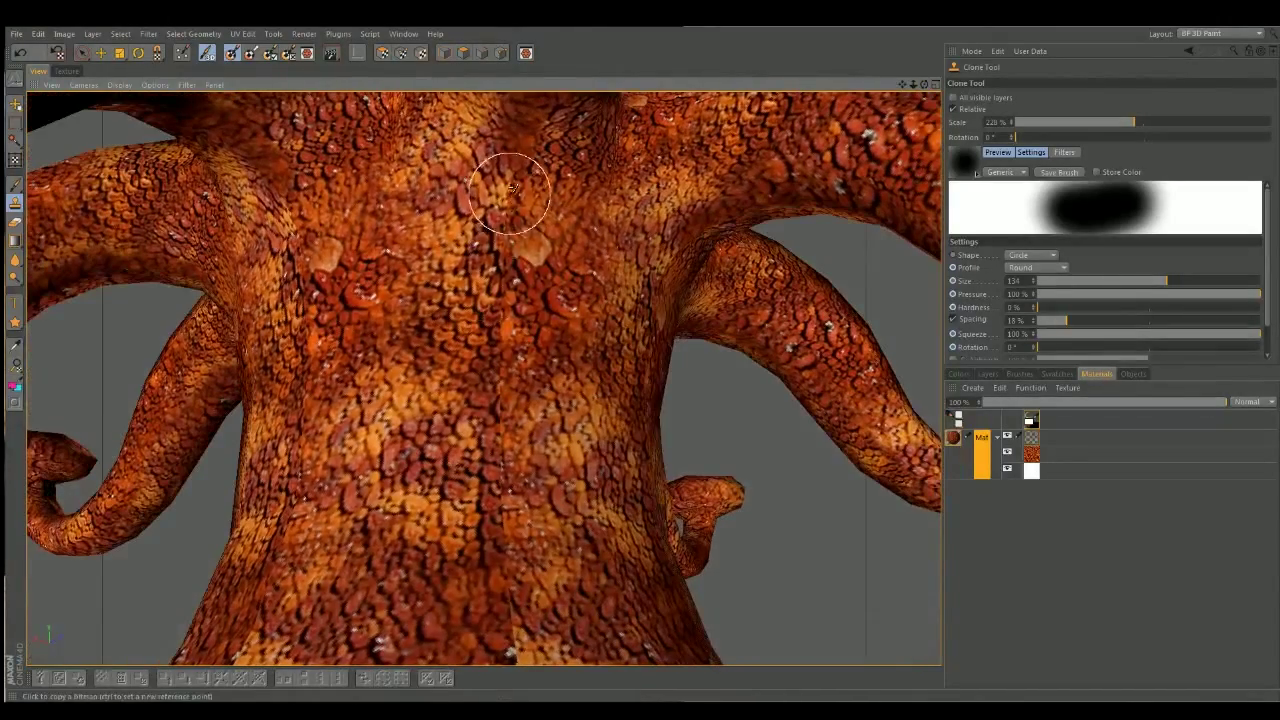
drag(1133, 122, 1100, 131)
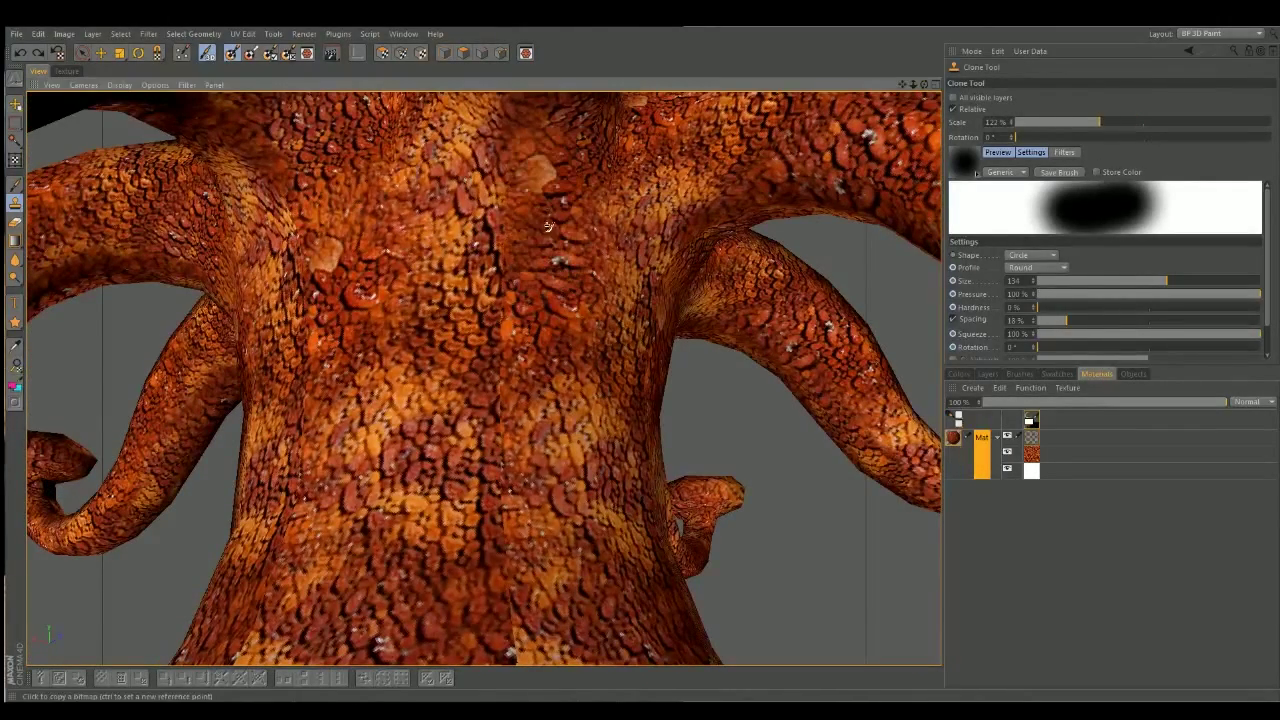
drag(897, 88, 493, 163)
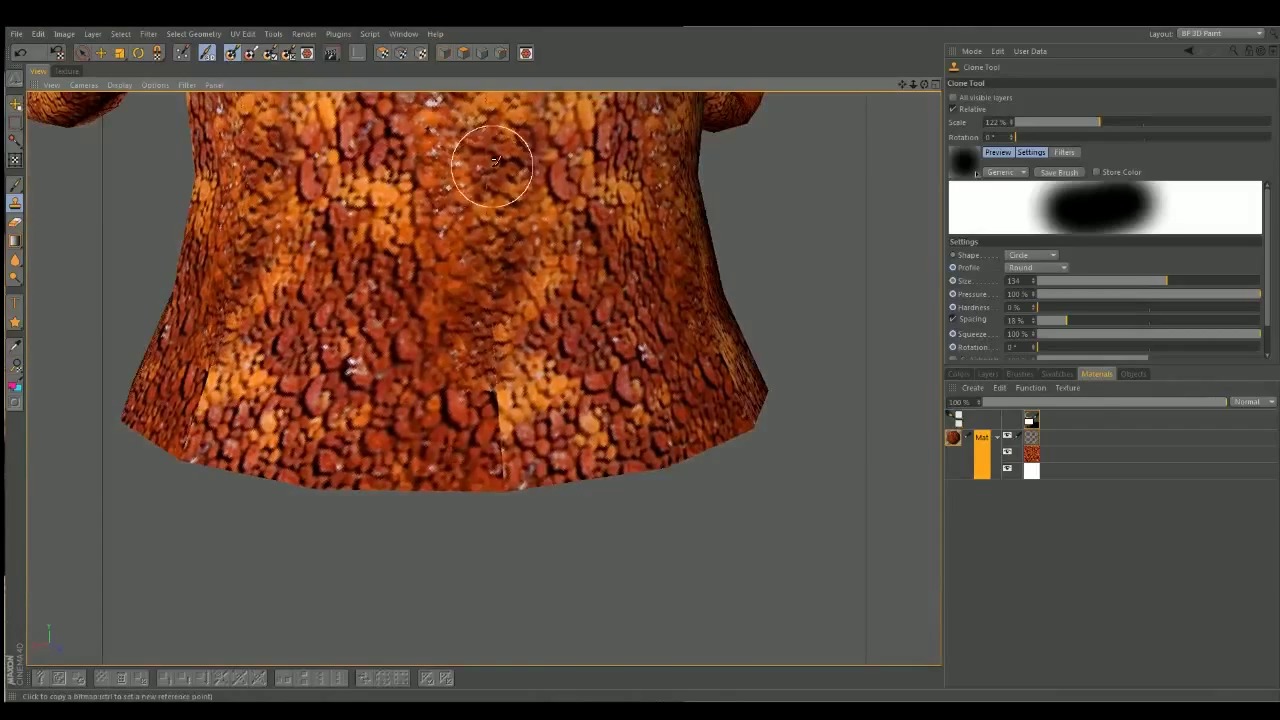
middle_drag(513, 345, 474, 462)
alt+drag(458, 157, 512, 347)
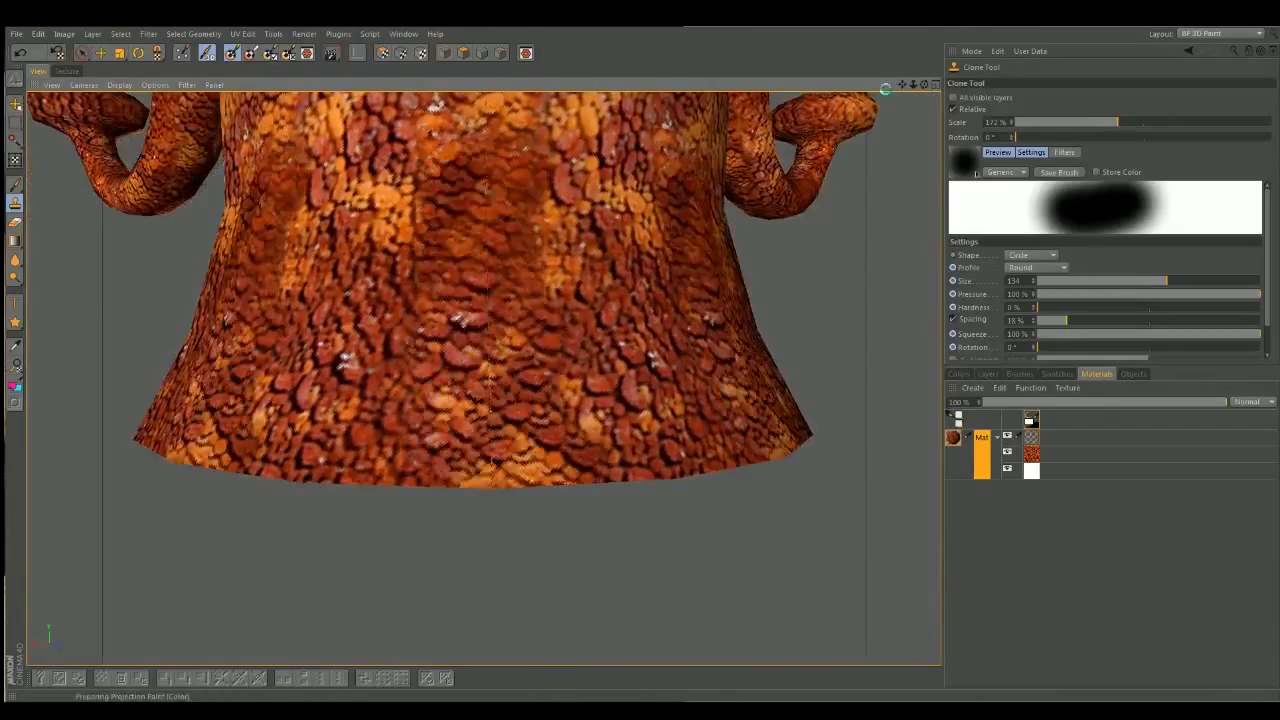
- Inspect the whole creature and the mound's side, toggling a paint layer to compare the seams
scroll(500, 345, up, 5)
scroll(470, 343, up, 4)
scroll(440, 341, up, 2)
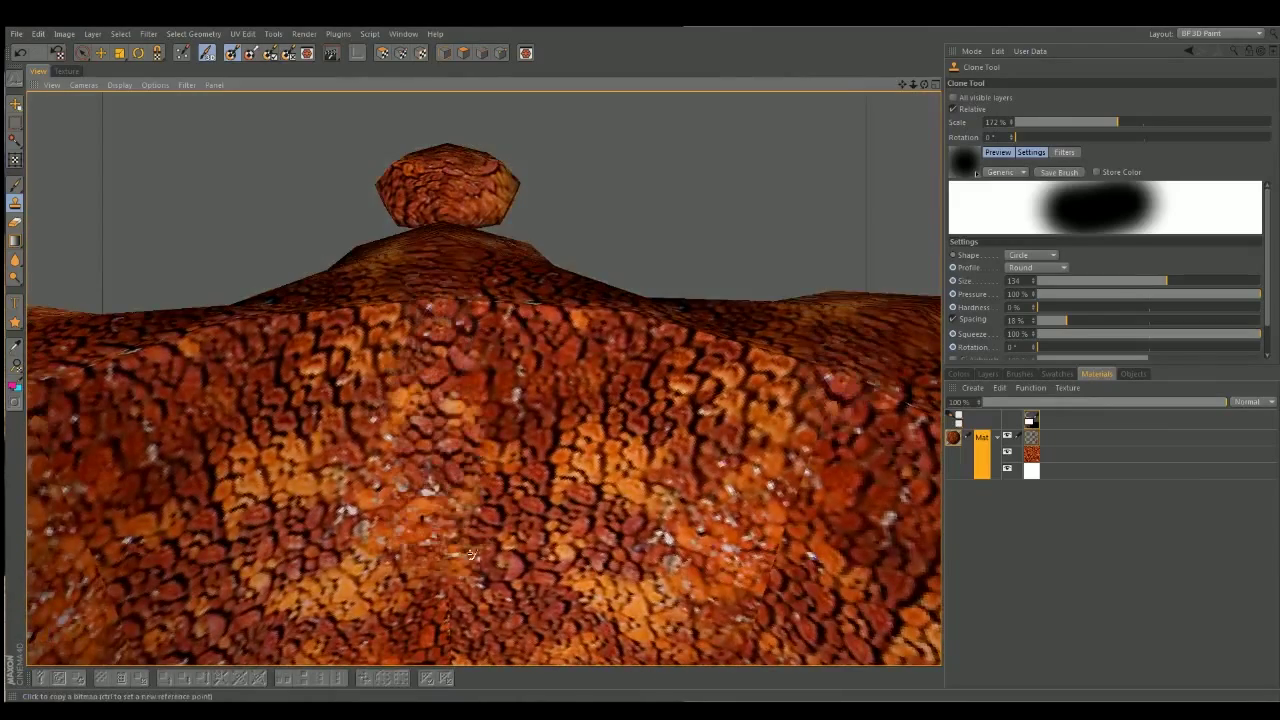
scroll(425, 467, up, 3)
scroll(474, 381, up, 4)
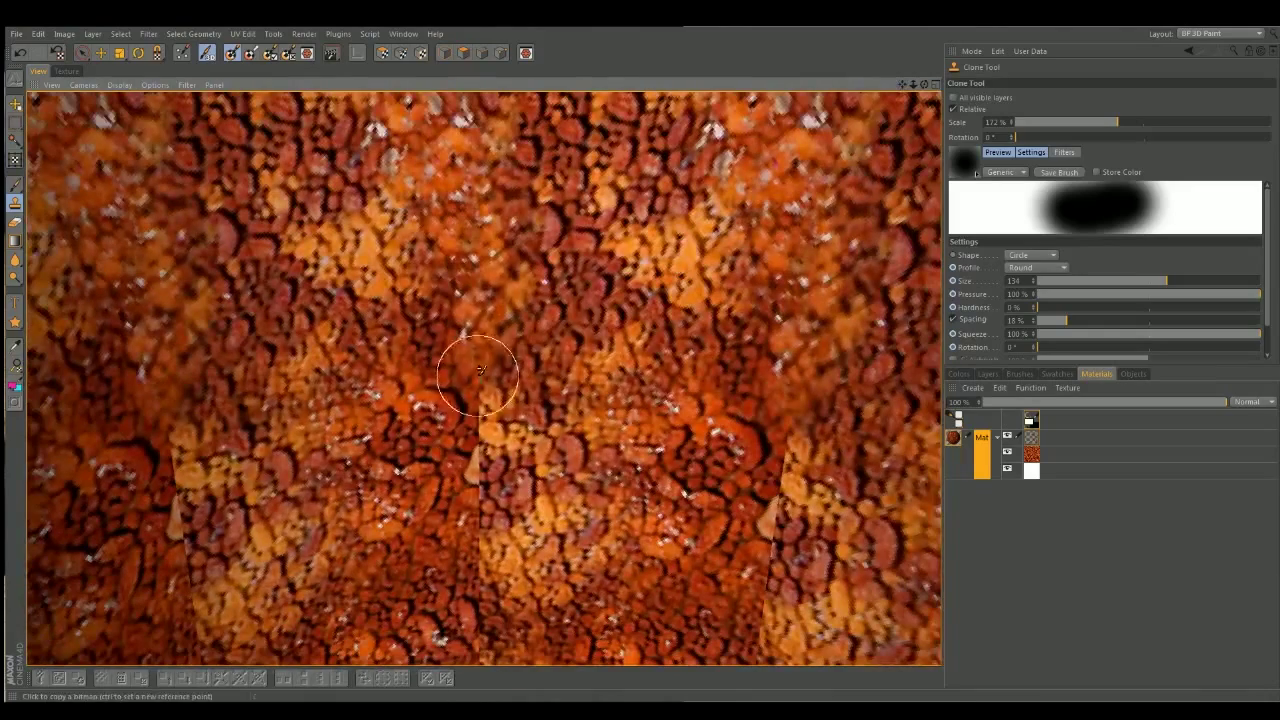
scroll(480, 370, up, 4)
scroll(483, 375, down, 3)
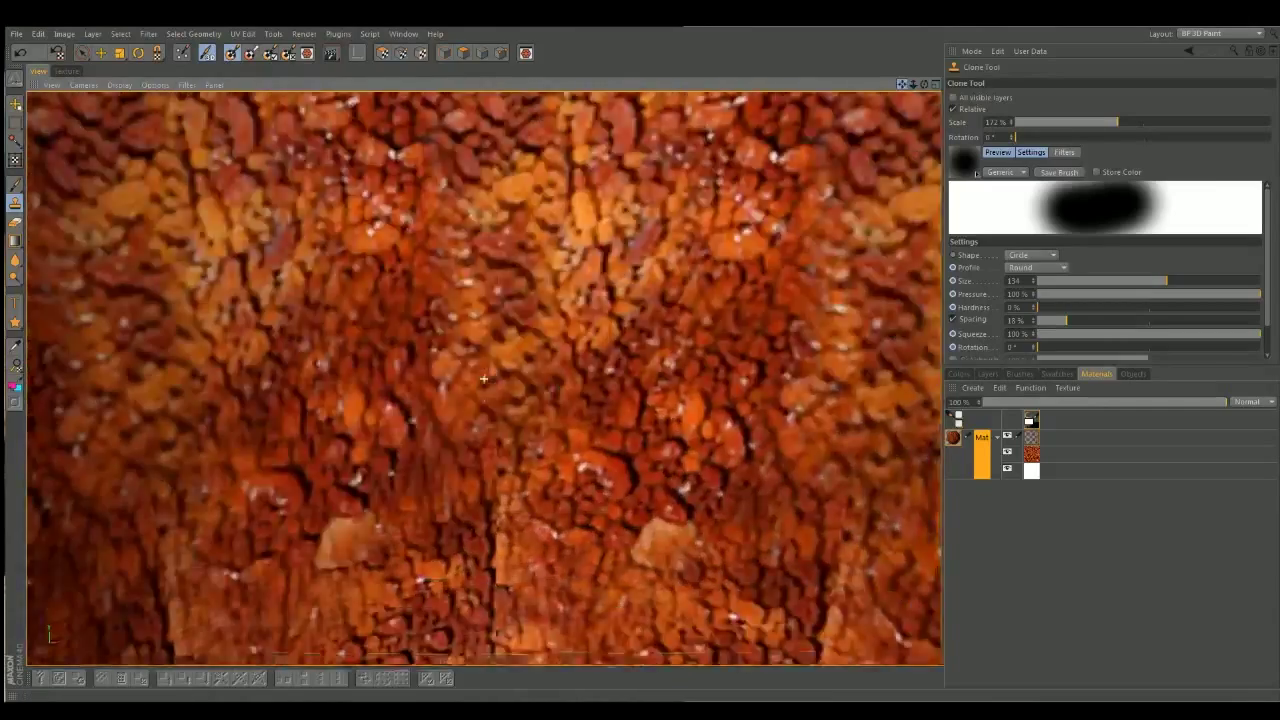
scroll(483, 378, down, 3)
alt+drag(500, 137, 682, 413)
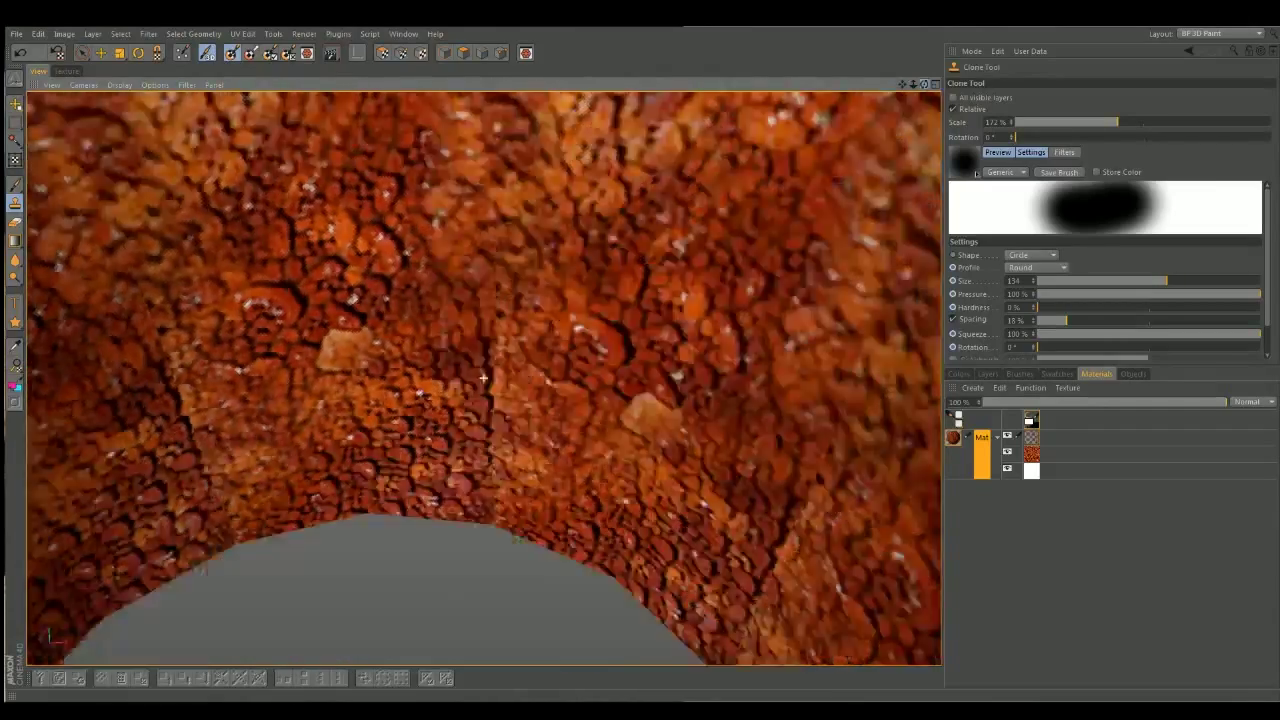
scroll(640, 420, down, 5)
scroll(609, 434, up, 3)
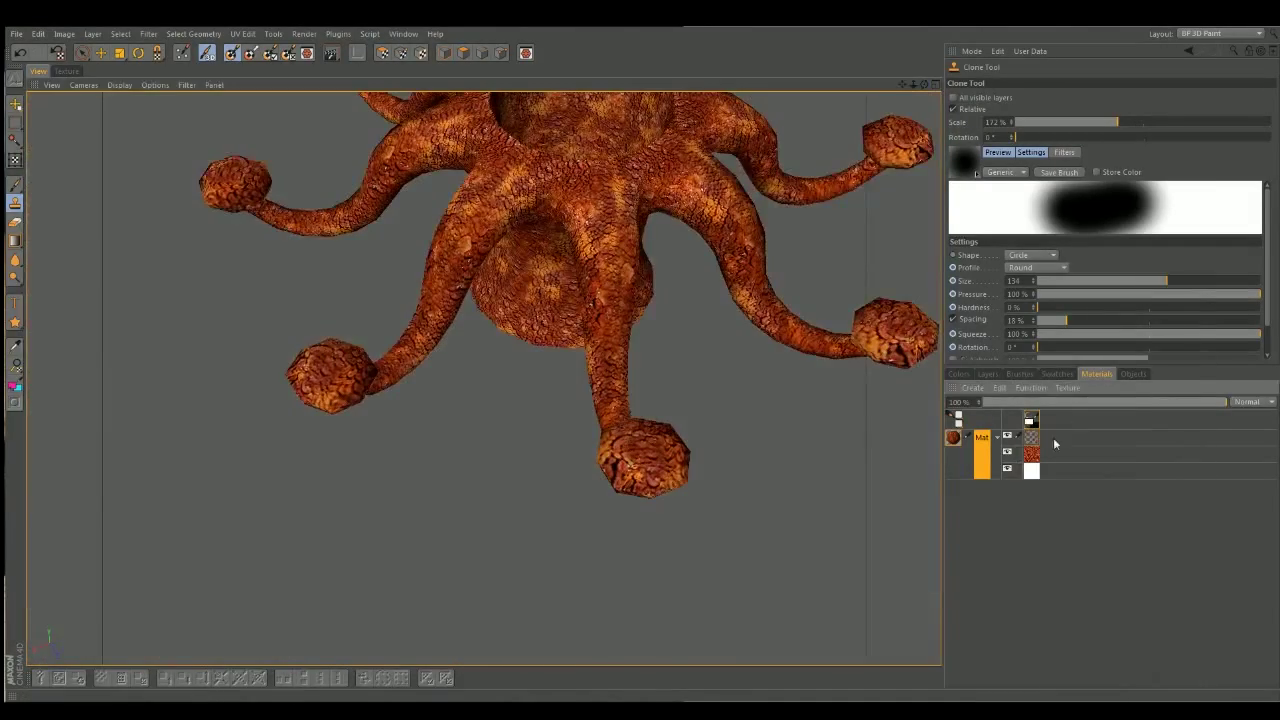
click(1007, 470)
click(1007, 470)
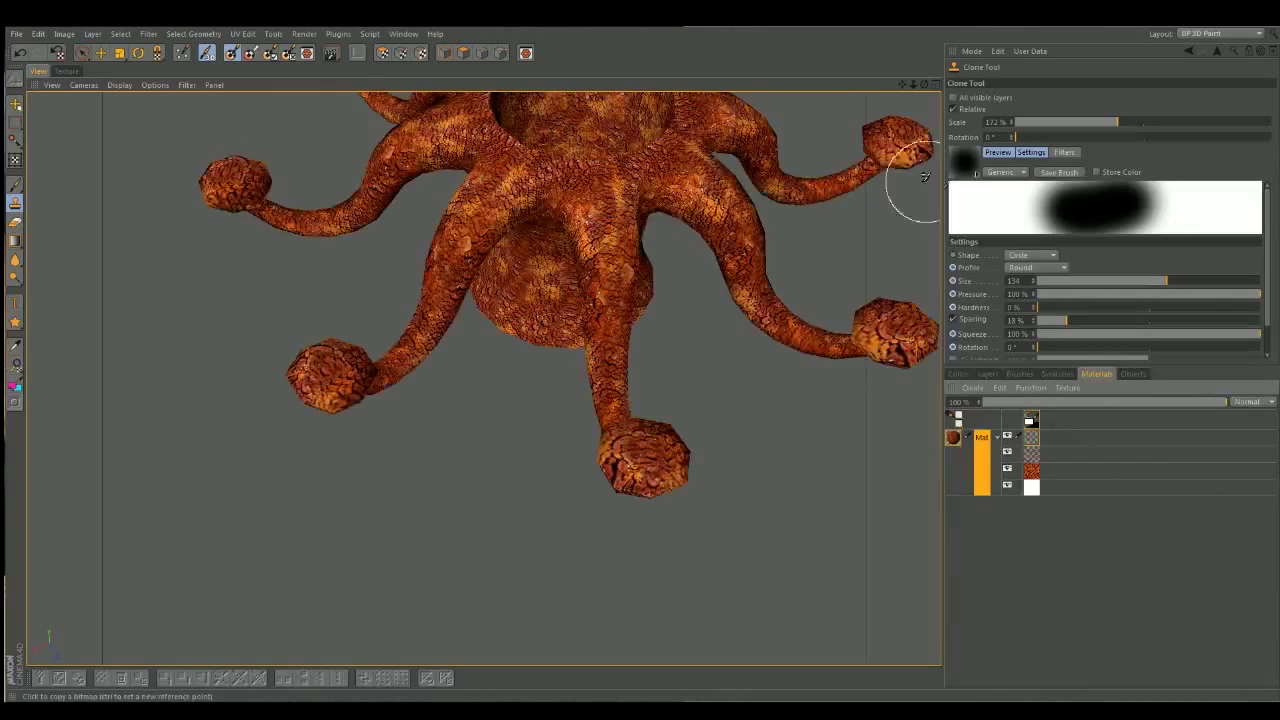
- Use the octopus photo as clone source, enlarge the brush to 151, and test a purple tip stroke, then undo it
click(66, 71)
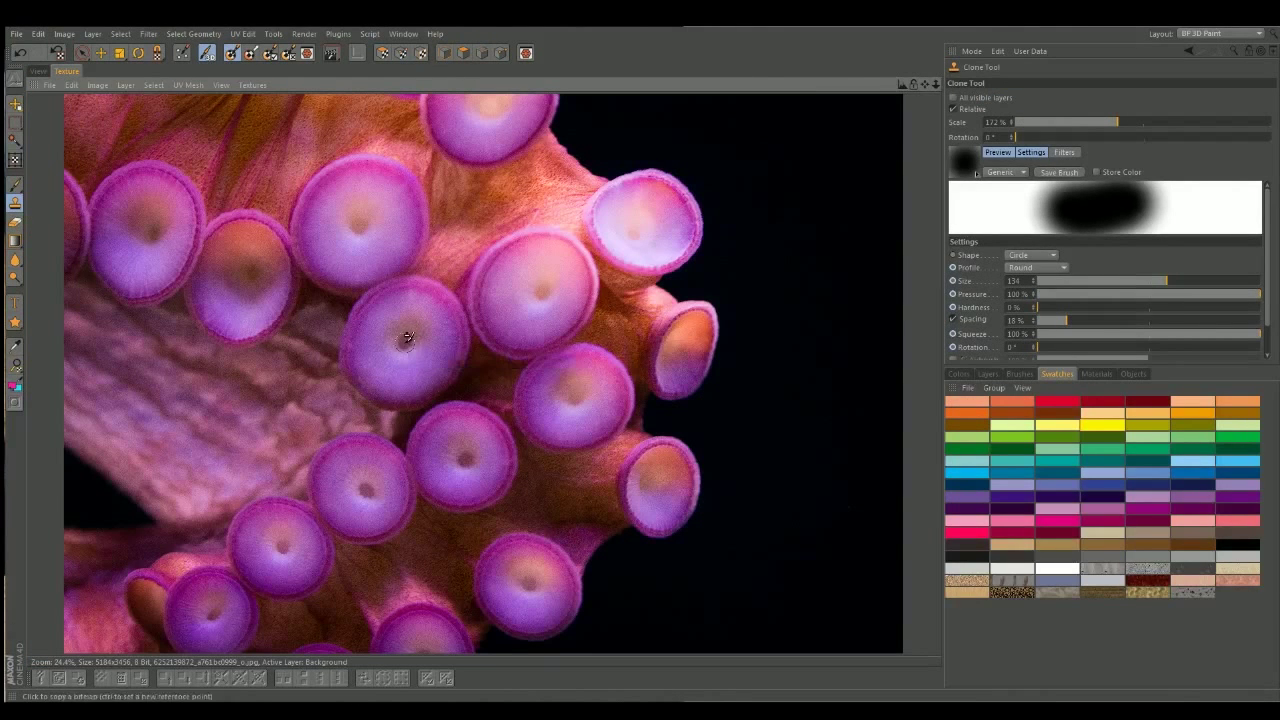
drag(1175, 287, 1176, 283)
click(38, 71)
scroll(499, 369, up, 3)
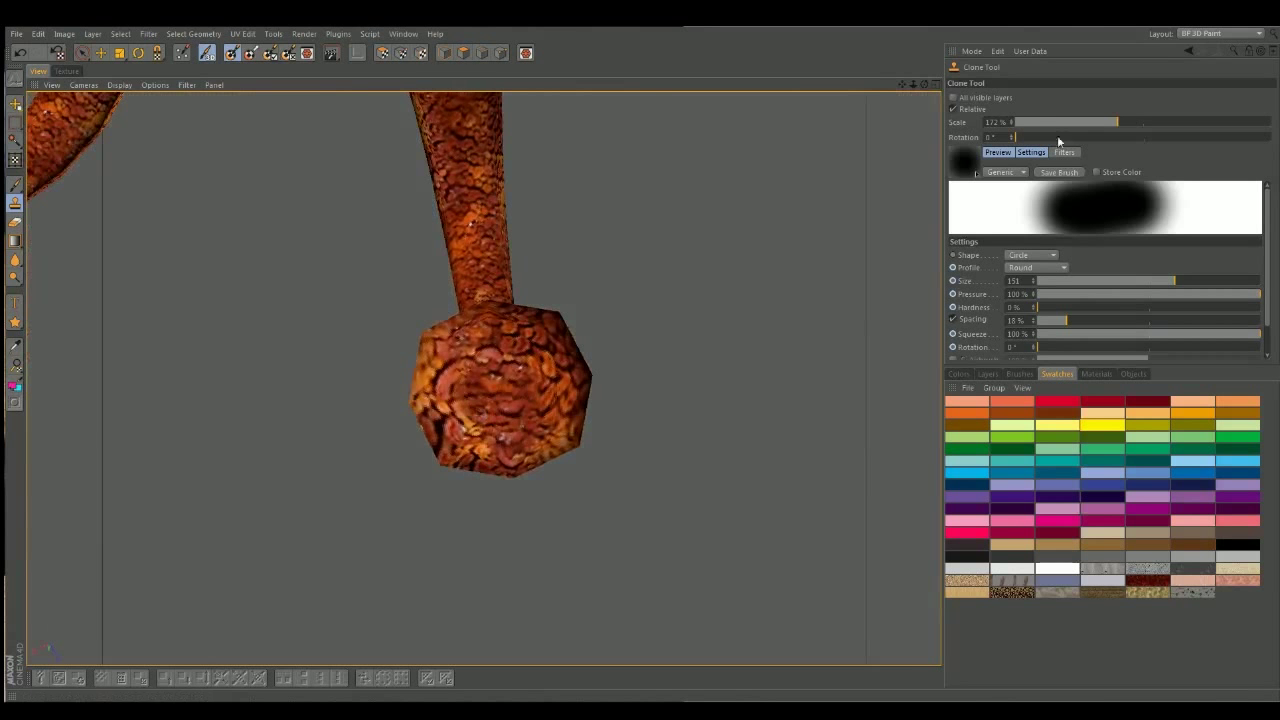
mouse_move(499, 369)
mouse_down()
mouse_move(508, 451)
mouse_move(551, 361)
mouse_up()
key(ctrl+z)
- Erase and blur stray purple paint on the tentacle stems while checking the purple caps
scroll(559, 323, down, 2)
alt+drag(500, 300, 374, 266)
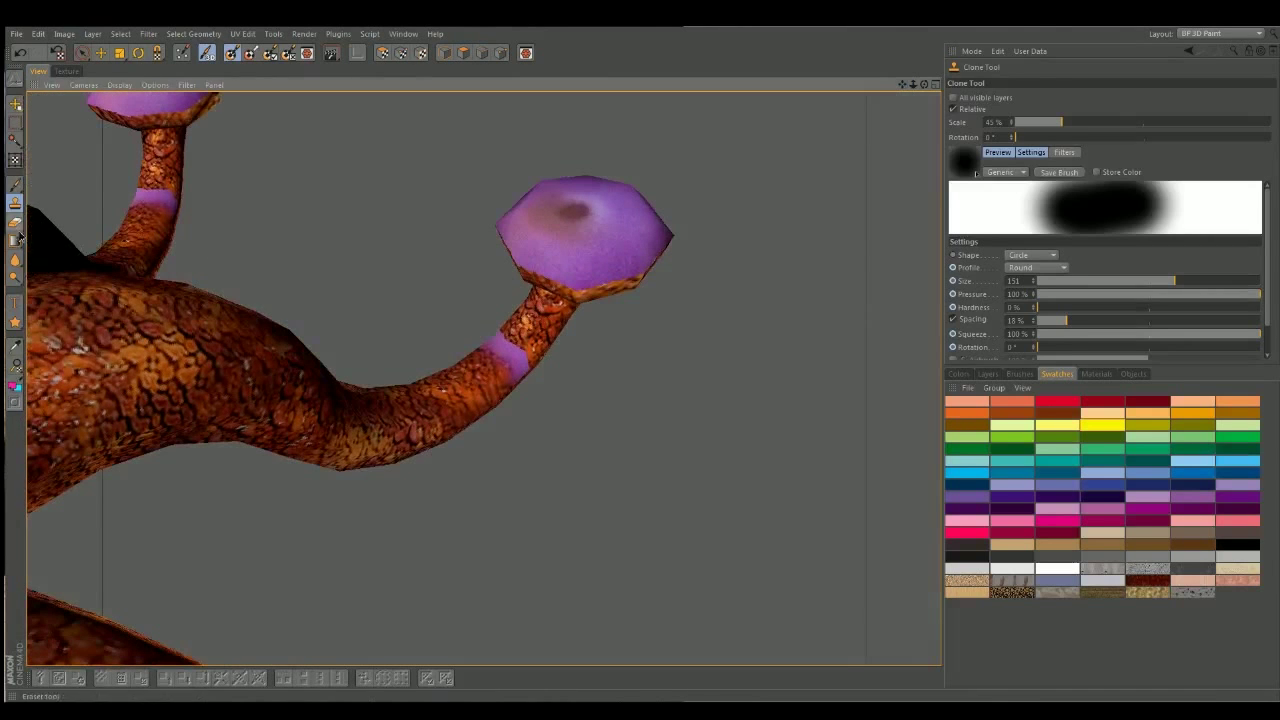
click(16, 223)
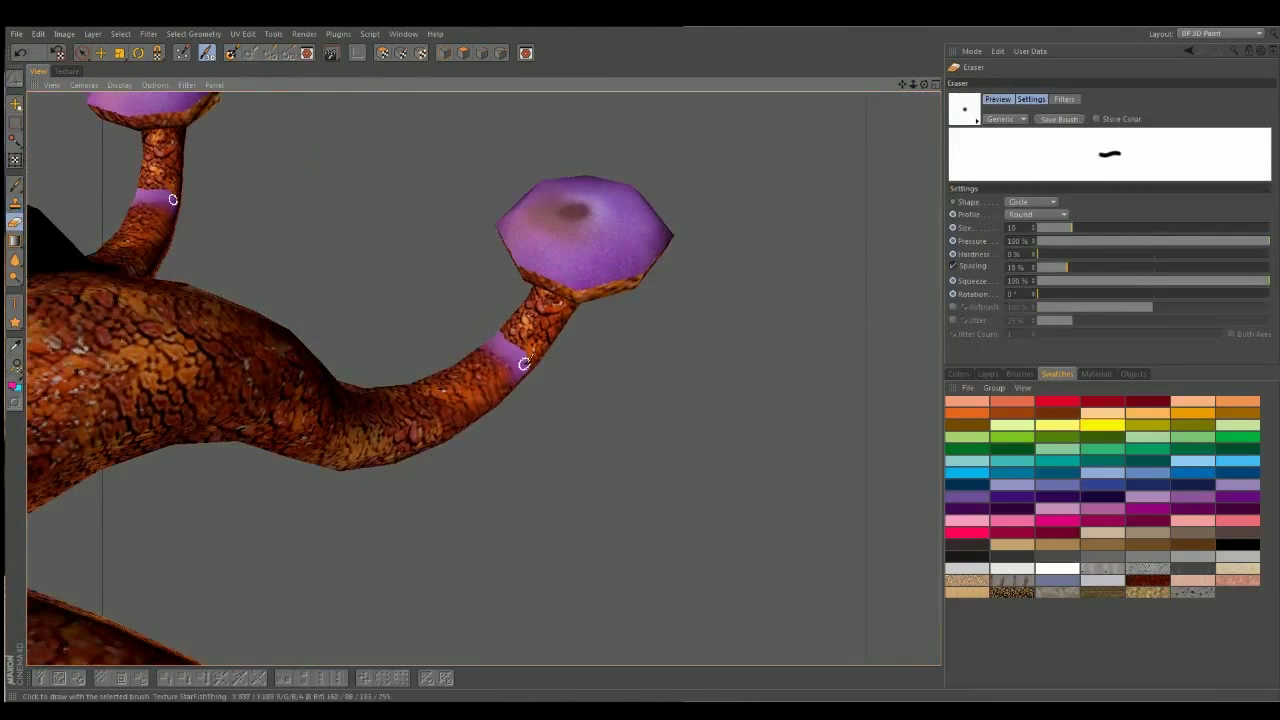
alt+drag(650, 380, 493, 378)
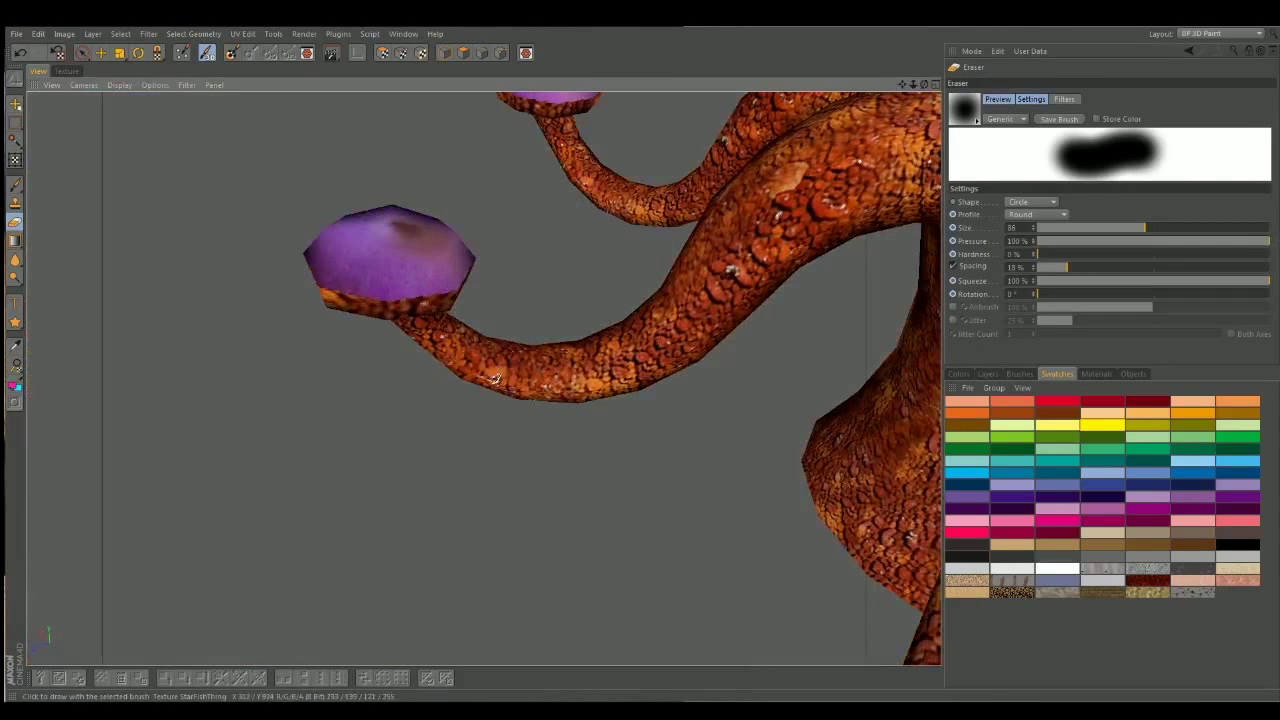
click(15, 259)
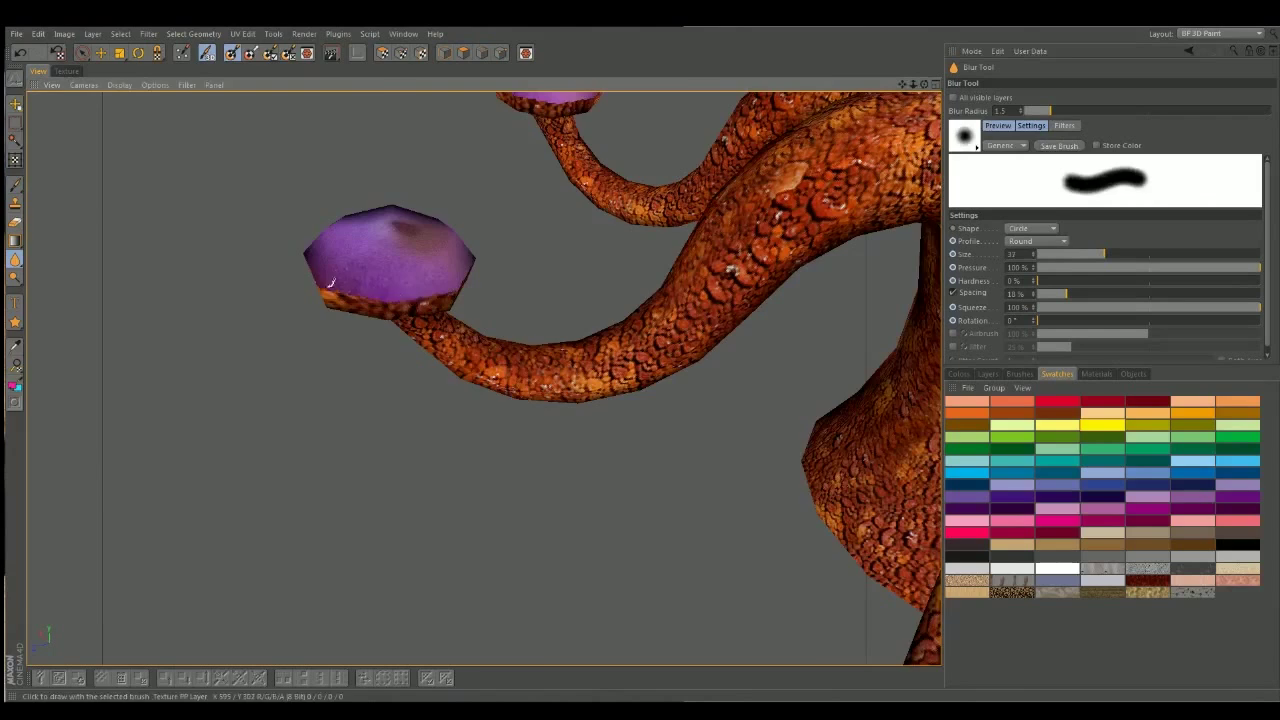
alt+drag(371, 286, 357, 278)
alt+drag(277, 284, 256, 292)
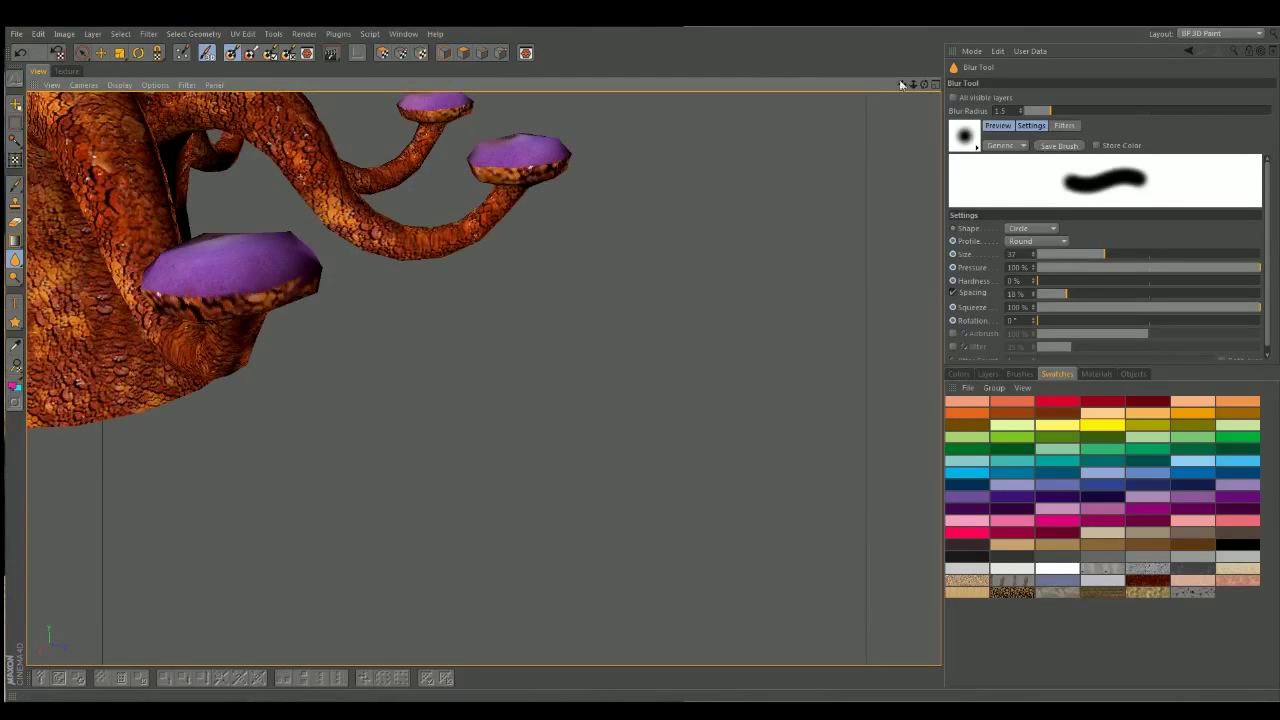
drag(926, 82, 306, 289)
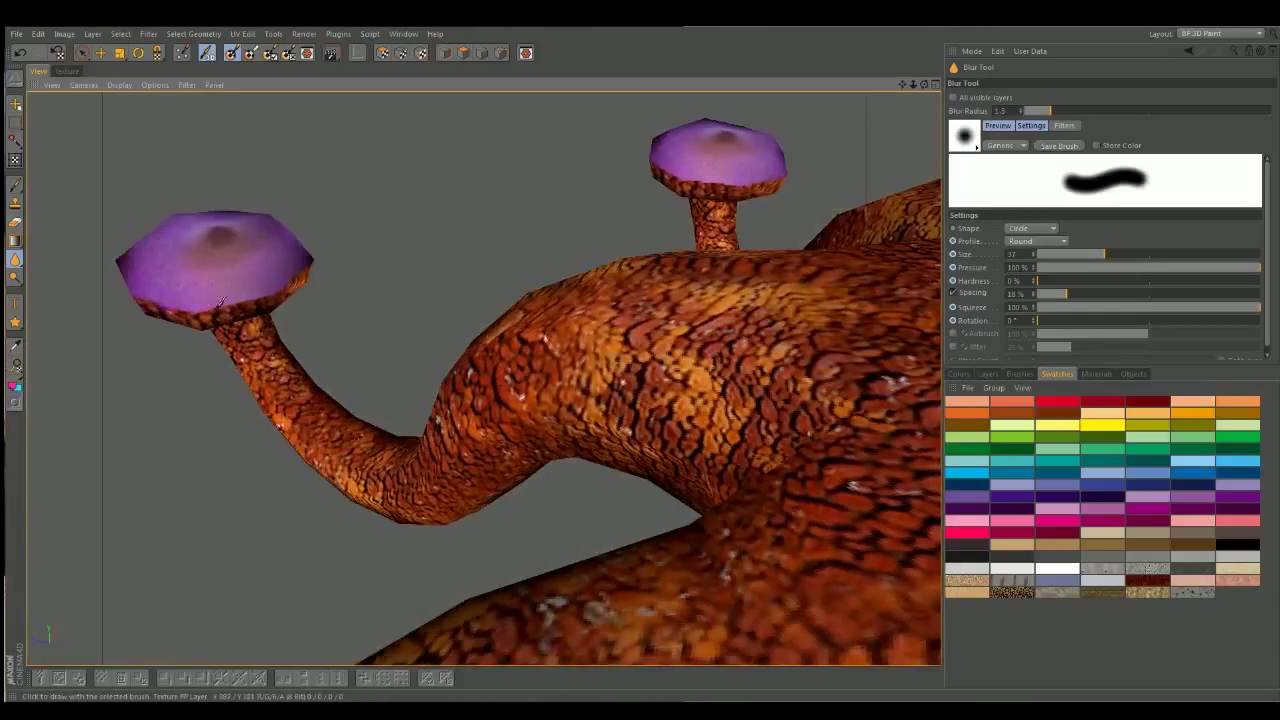
mouse_move(222, 300)
alt+mouse_down()
mouse_move(151, 305)
mouse_move(646, 507)
alt+mouse_up()
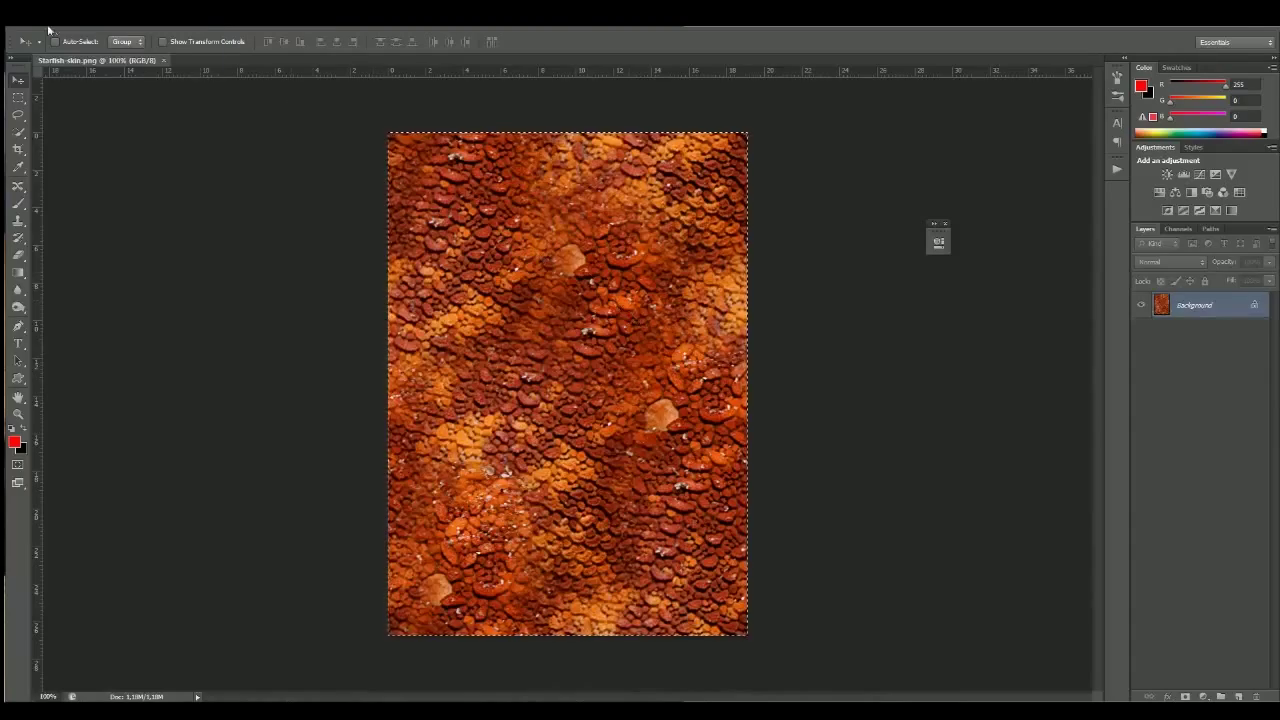
- Bring up the layered texture, try a Hue/Saturation change on the scale layer, then hide it
key(Return)
click(1141, 357)
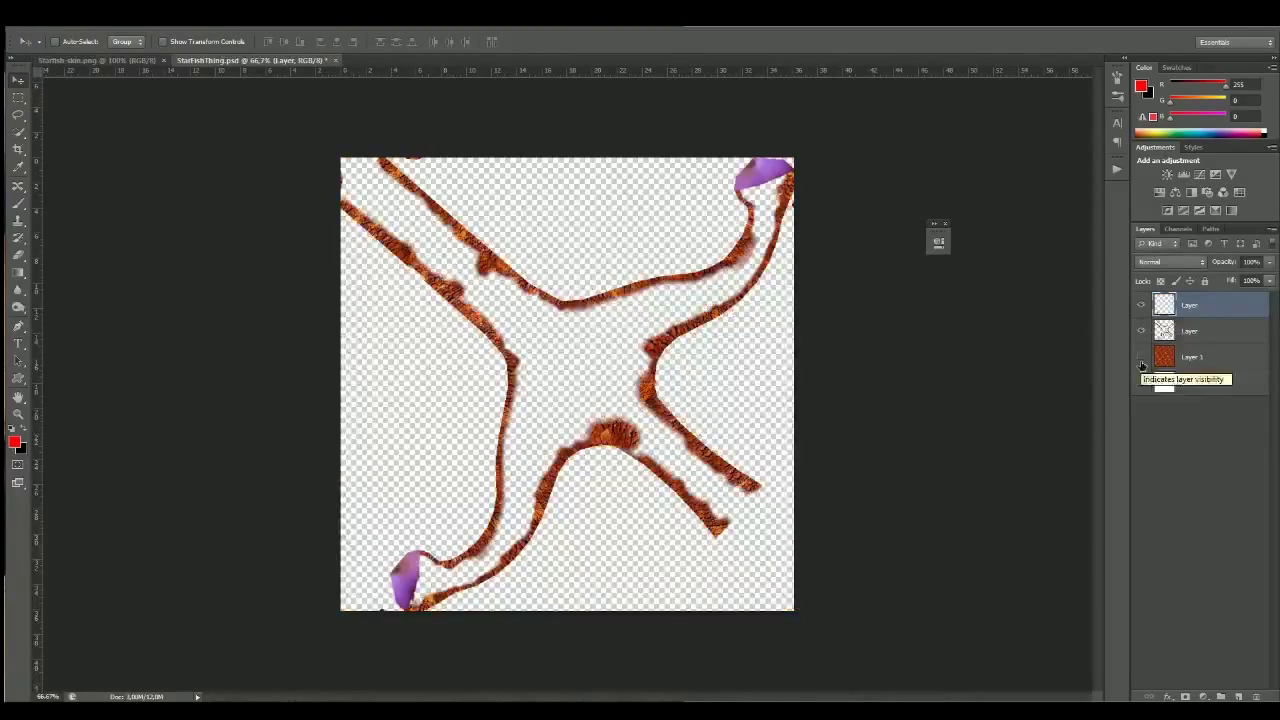
click(1141, 357)
click(1190, 357)
key(ctrl+u)
drag(960, 461, 925, 463)
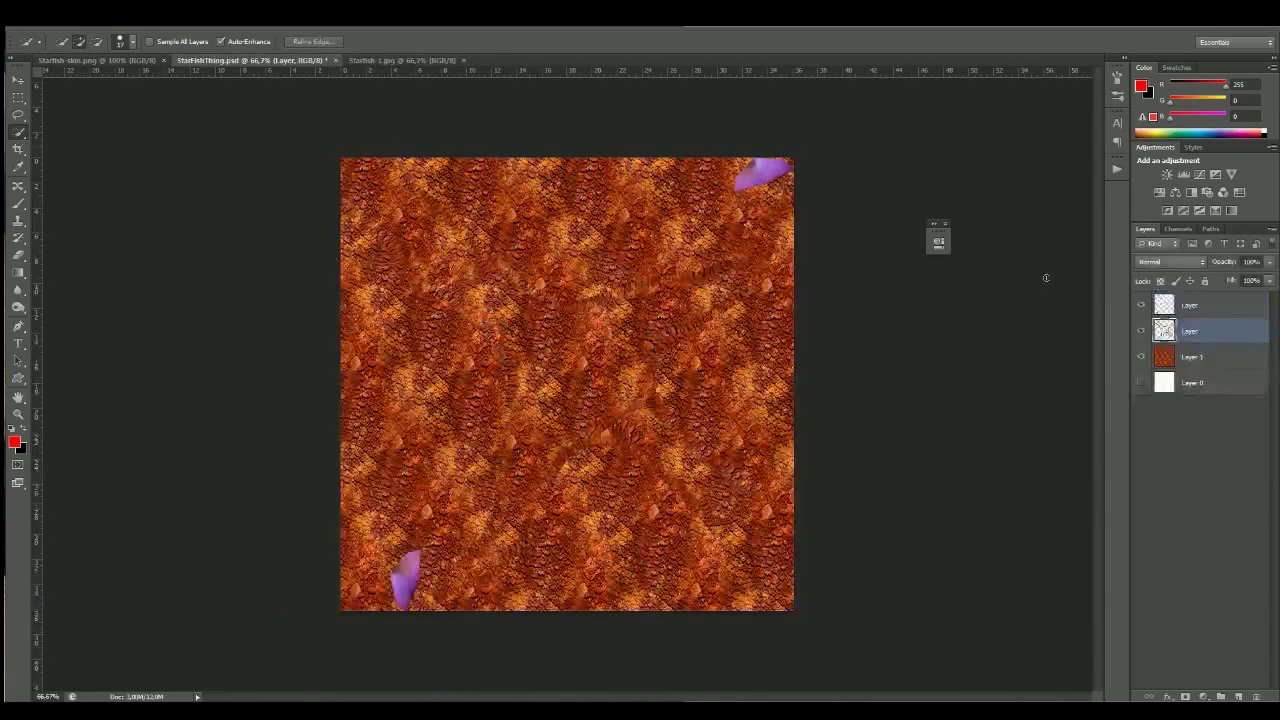
click(1140, 368)
- Paste the starfish photo as Layer 2, rotated diagonally and moved over the creature's centre
key(ctrl+v)
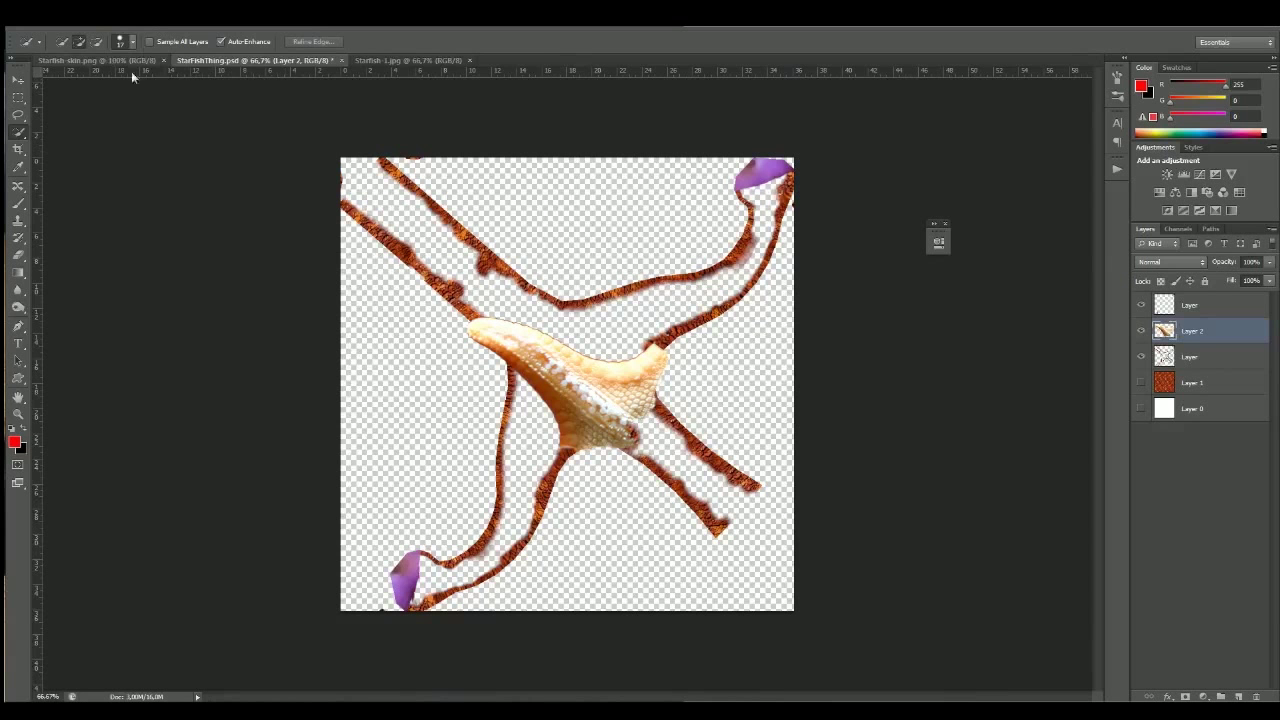
key(ctrl+t)
drag(690, 470, 640, 500)
drag(591, 373, 652, 311)
key(Return)
click(97, 14)
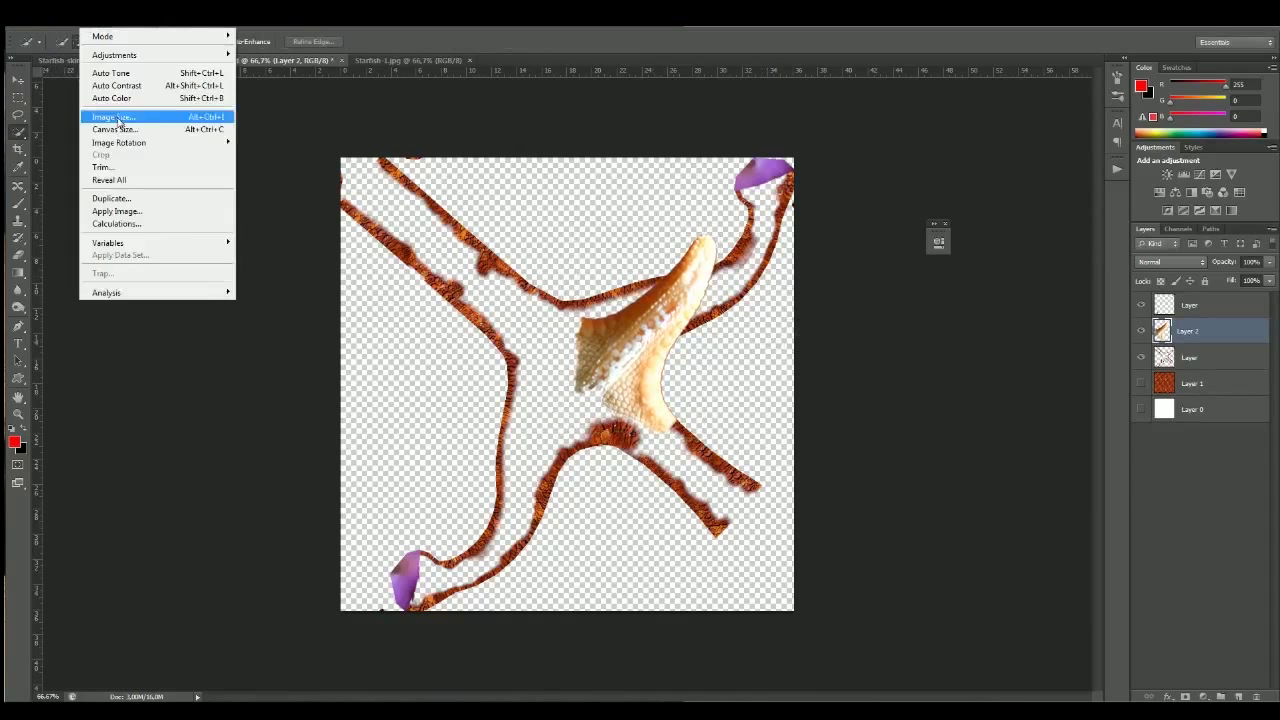
- Puppet-warp the starfish with pins so its arm curves along the top-right tentacle toward the purple tip
click(50, 14)
click(85, 247)
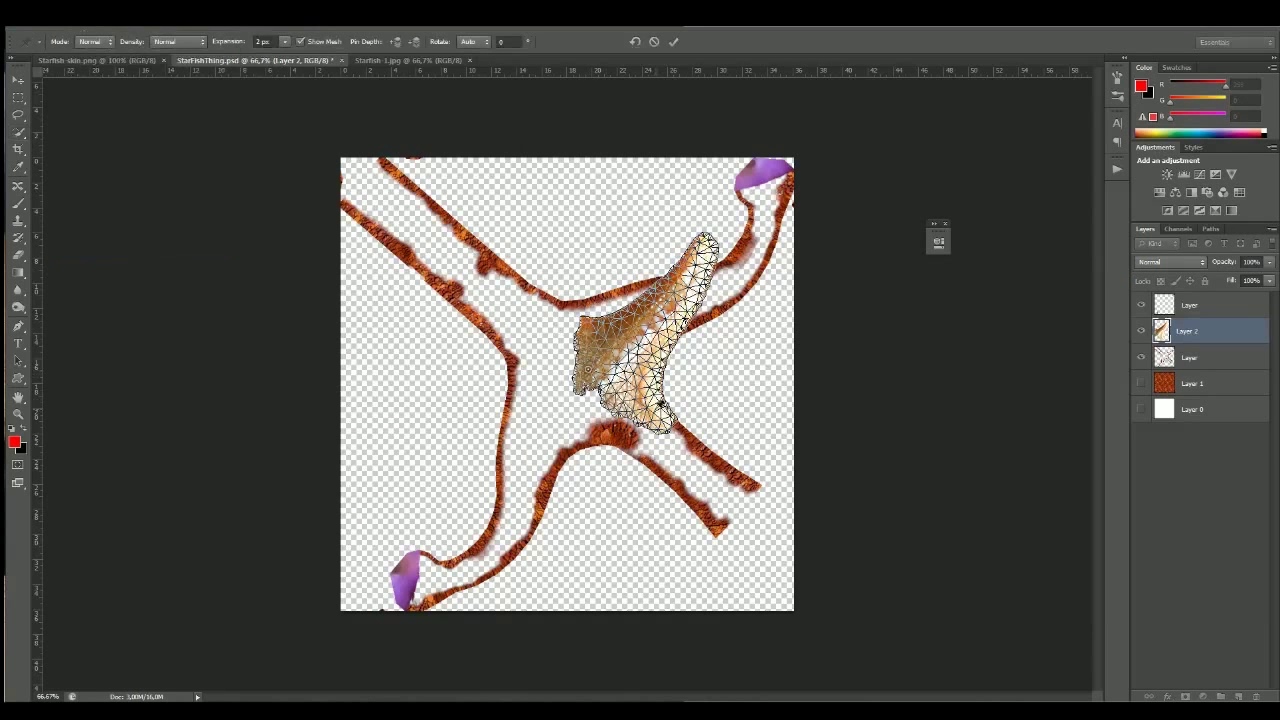
drag(721, 248, 788, 175)
drag(718, 247, 766, 237)
drag(792, 178, 790, 172)
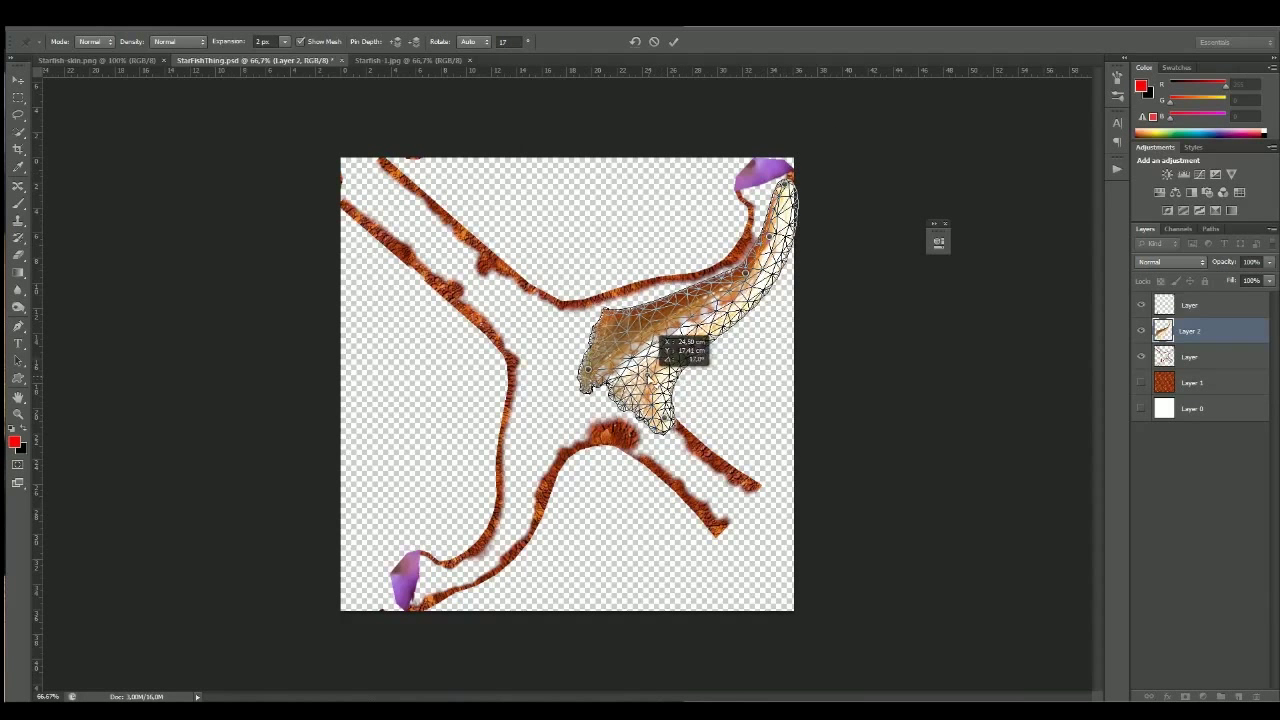
drag(692, 438, 706, 457)
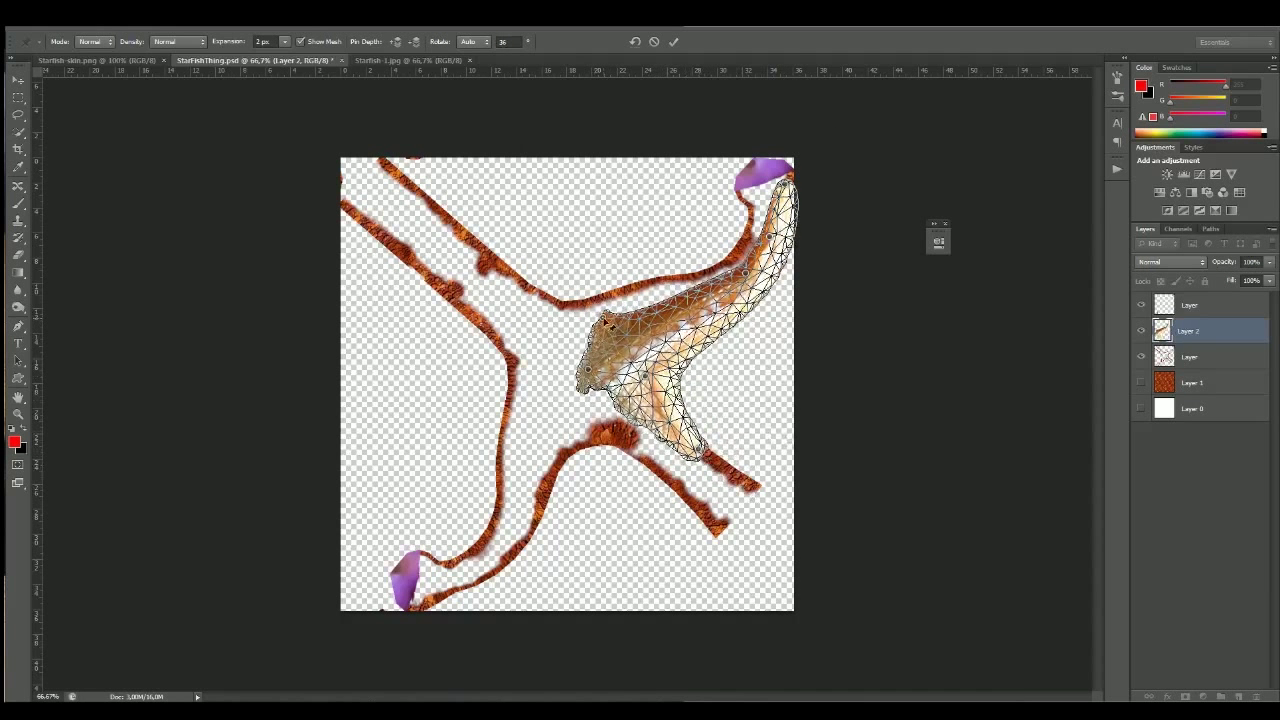
drag(655, 300, 661, 348)
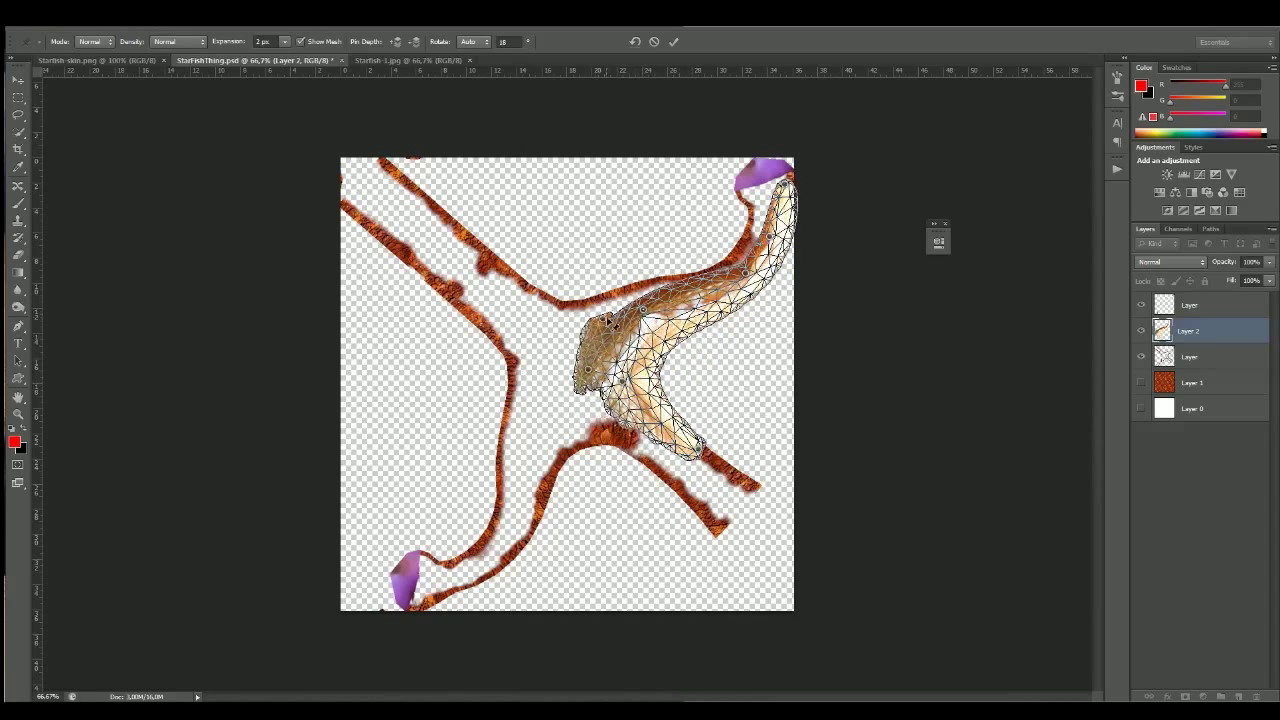
drag(608, 318, 580, 320)
key(Return)
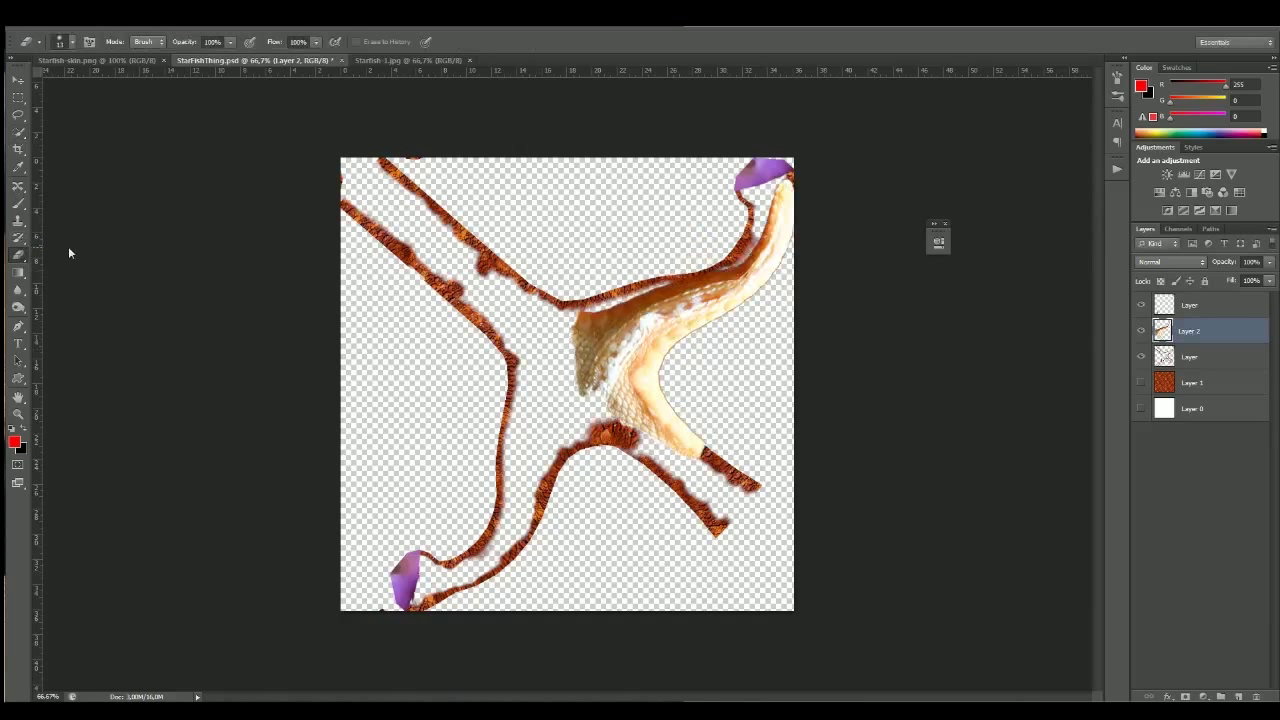
- Add a layer mask to the starfish layer and darken its shadows with Levels
click(1185, 697)
right_click(450, 228)
key(Escape)
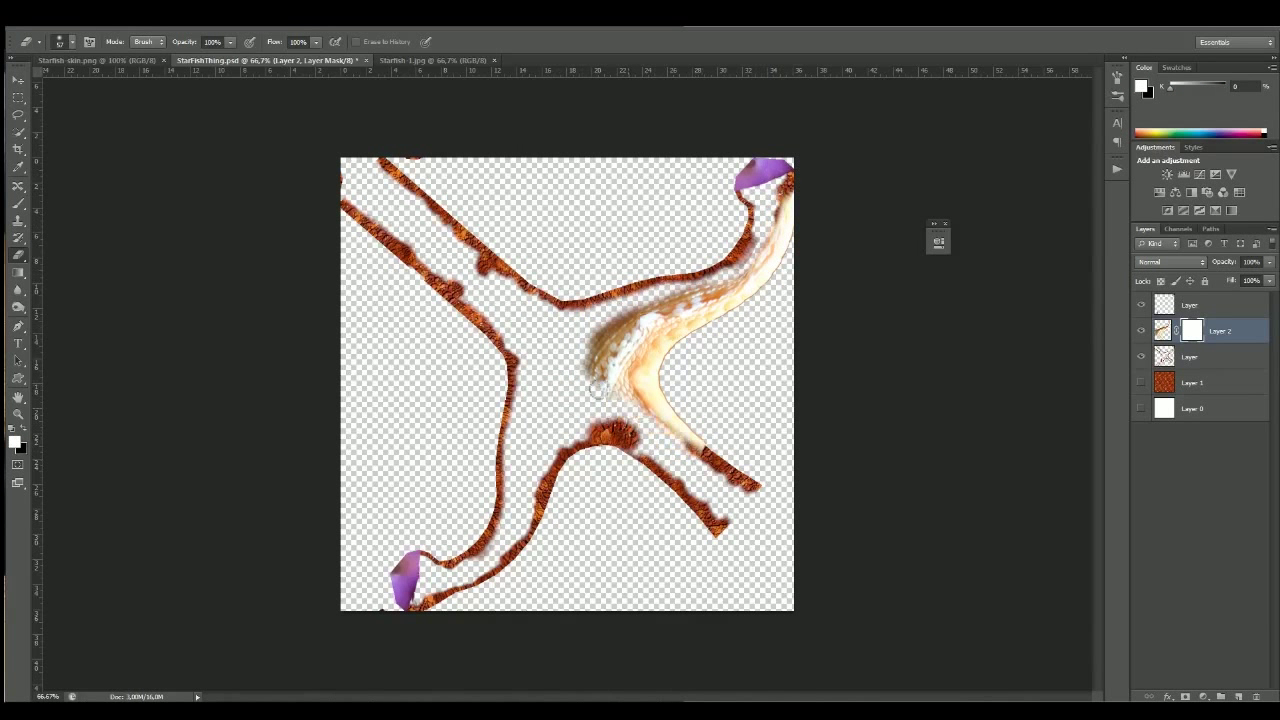
key(ctrl+l)
drag(1072, 536, 1100, 530)
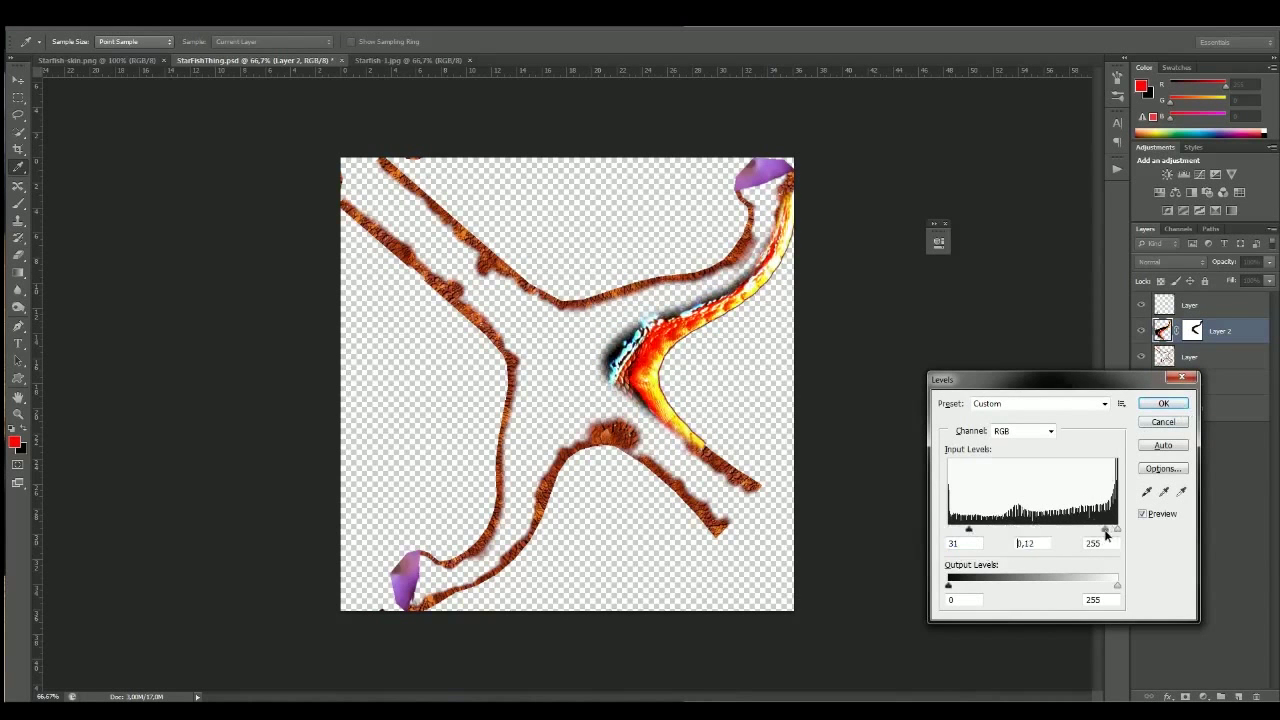
- Show the scale layer, test a Soft Light duplicate of the starfish, then delete that copy
click(1141, 384)
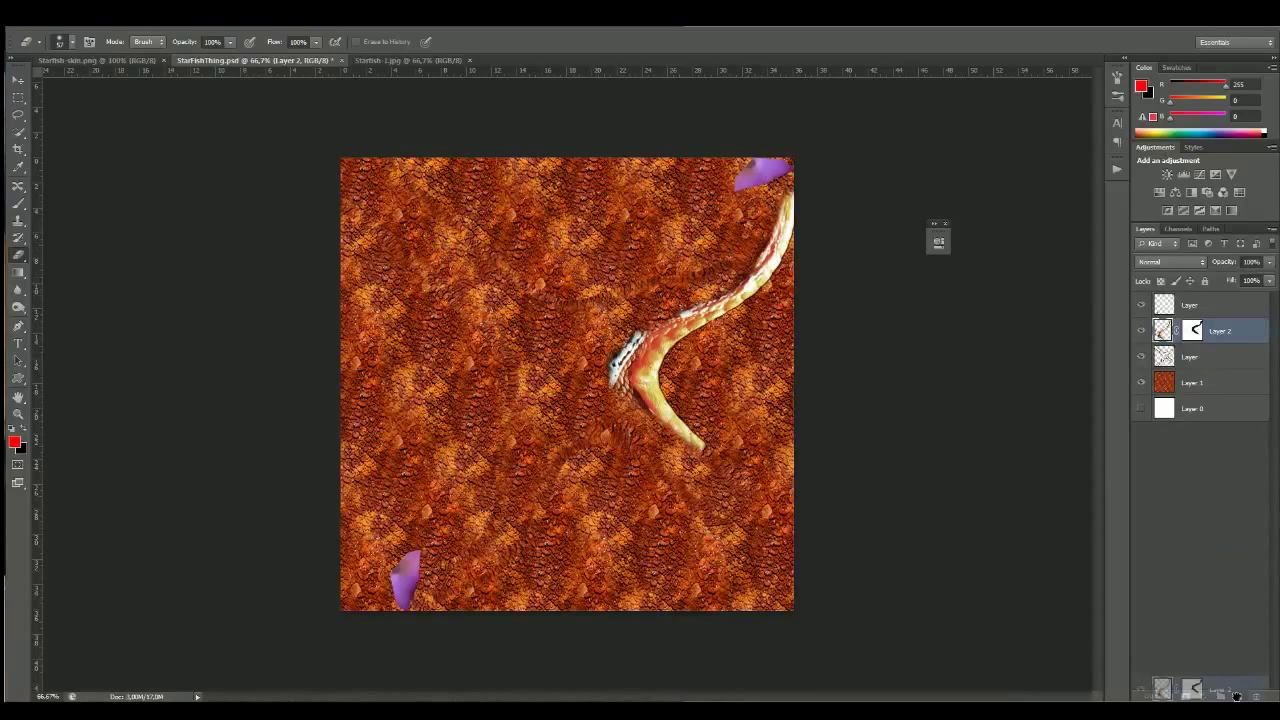
drag(1237, 690, 1237, 695)
click(1172, 261)
click(1163, 440)
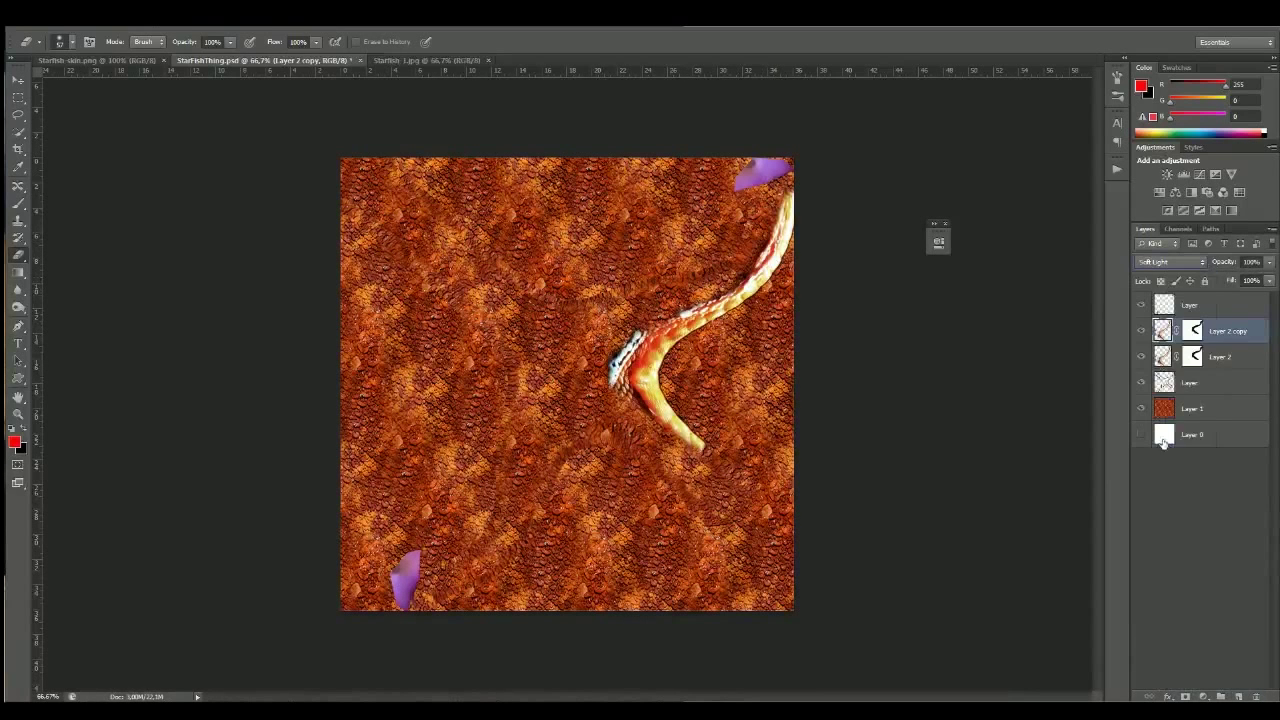
key(ctrl+l)
key(Escape)
key(ctrl+u)
key(Escape)
click(1167, 356)
key(e)
drag(1168, 333, 1256, 696)
- Add a clipped Levels layer, paint the mask with a larger brush, then merge and duplicate the band
click(1203, 696)
click(1150, 466)
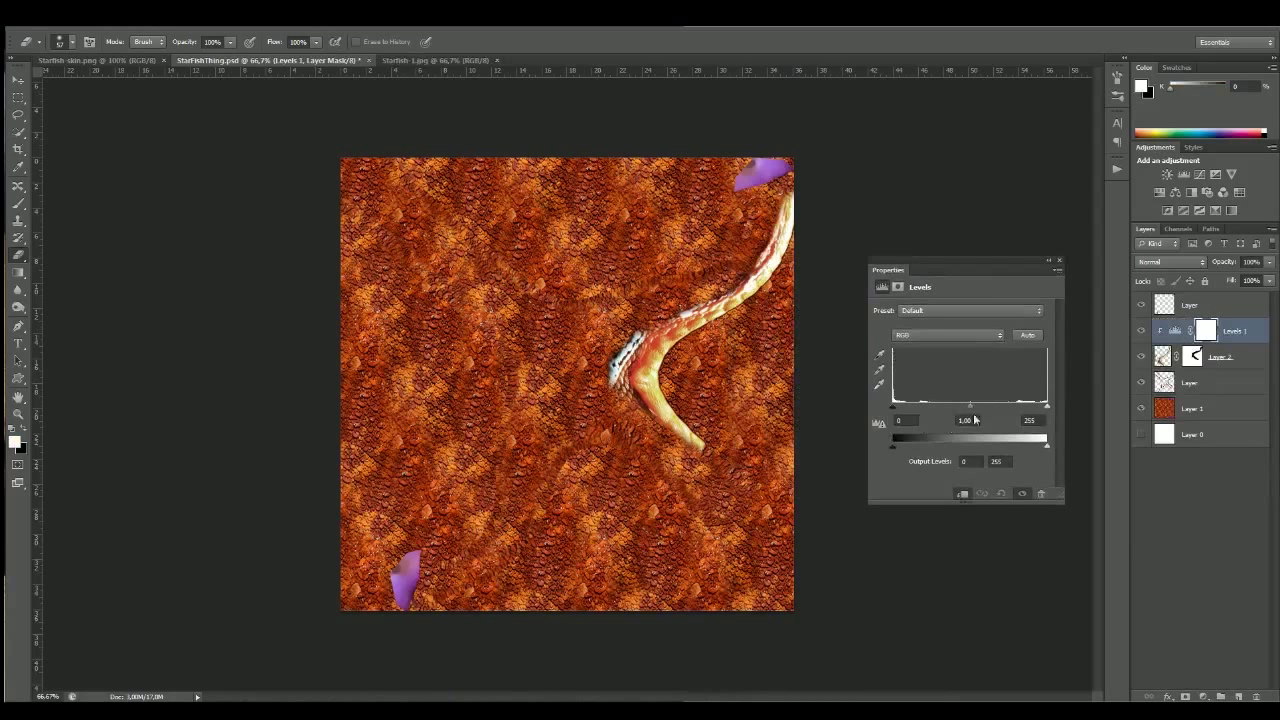
click(1059, 260)
click(1192, 356)
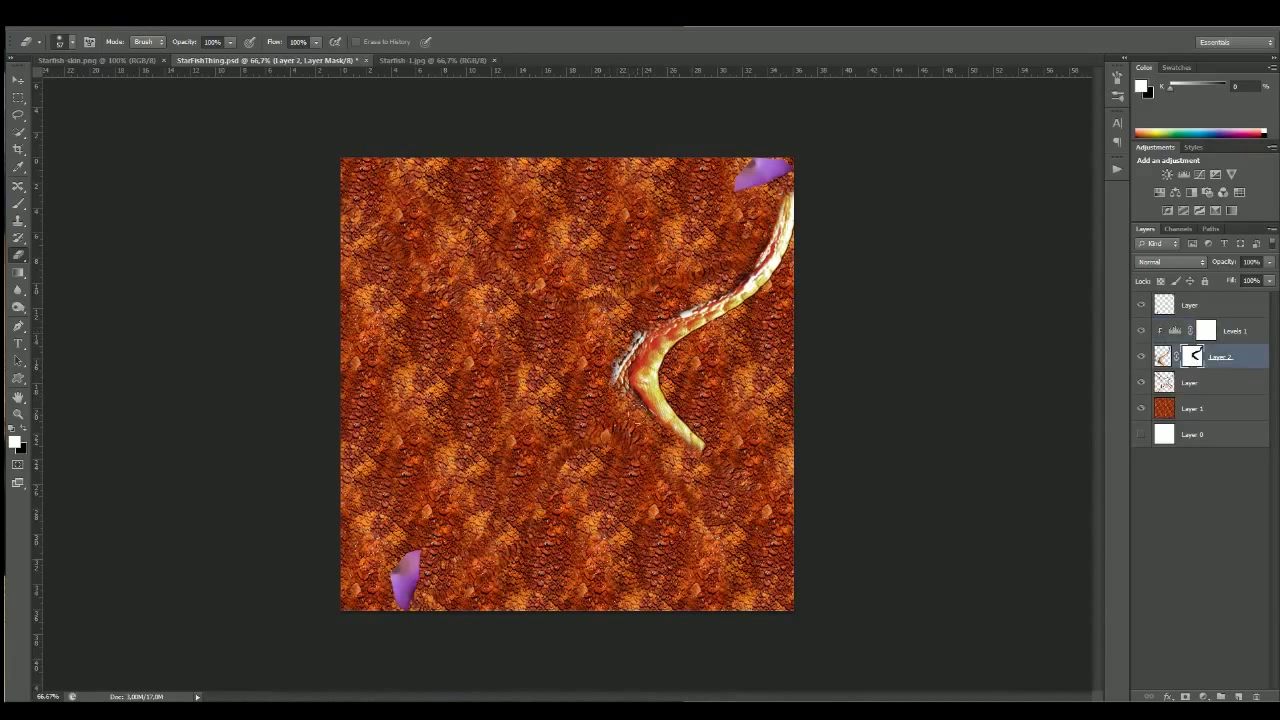
right_click(853, 209)
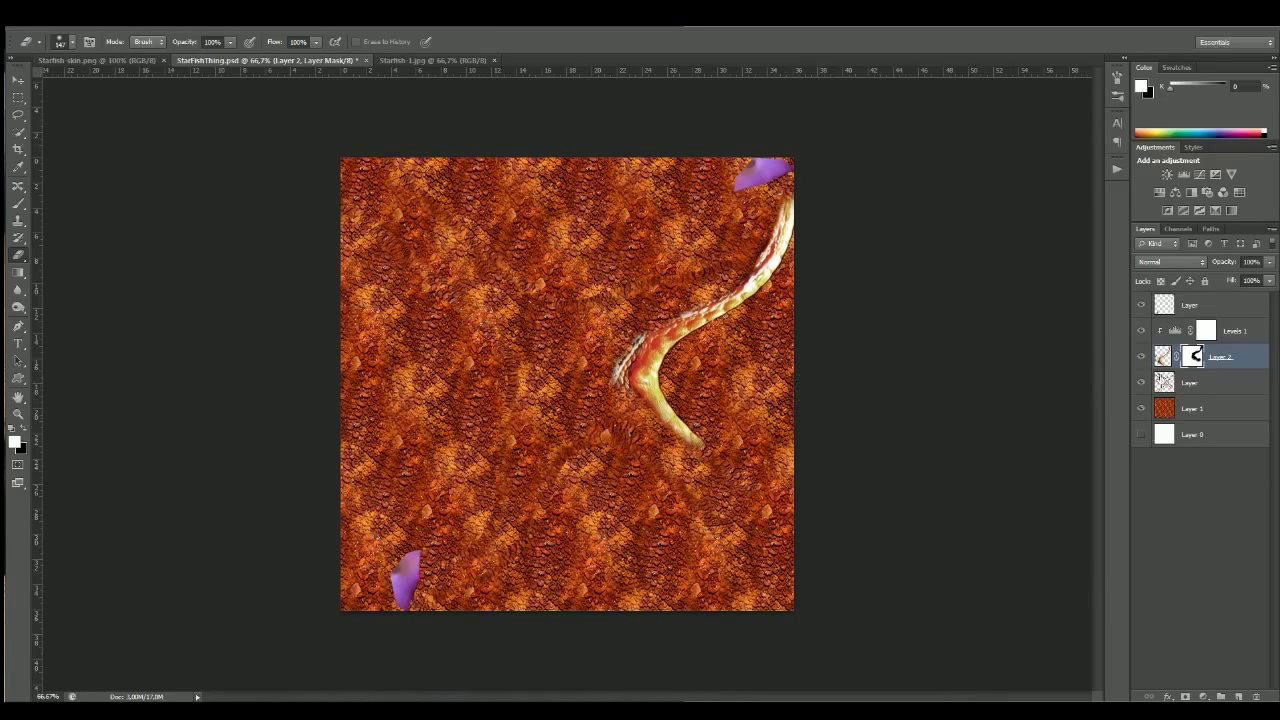
click(1162, 356)
key(v)
key(ctrl+e)
key(ctrl+j)
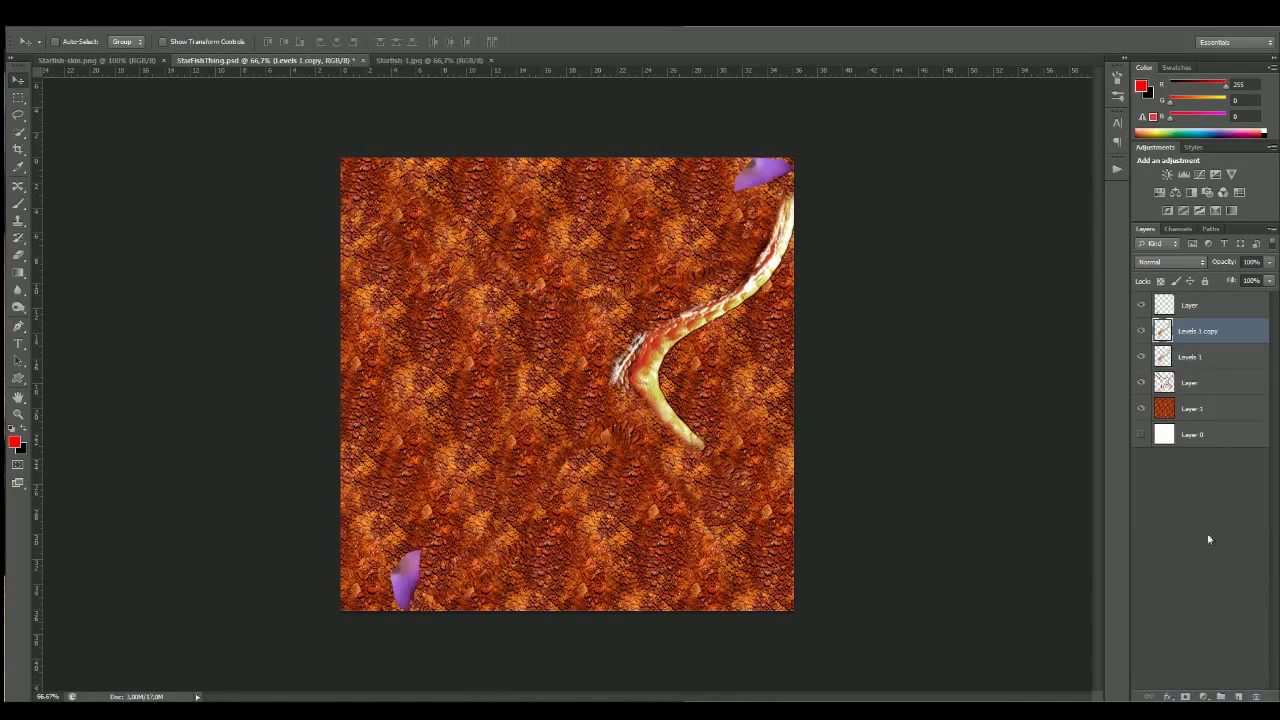
- Flip the band copy to W -100%, rotate it about -94° onto the lower tentacle, and merge both bands
click(1141, 408)
key(ctrl+t)
click(213, 41)
text(-100)
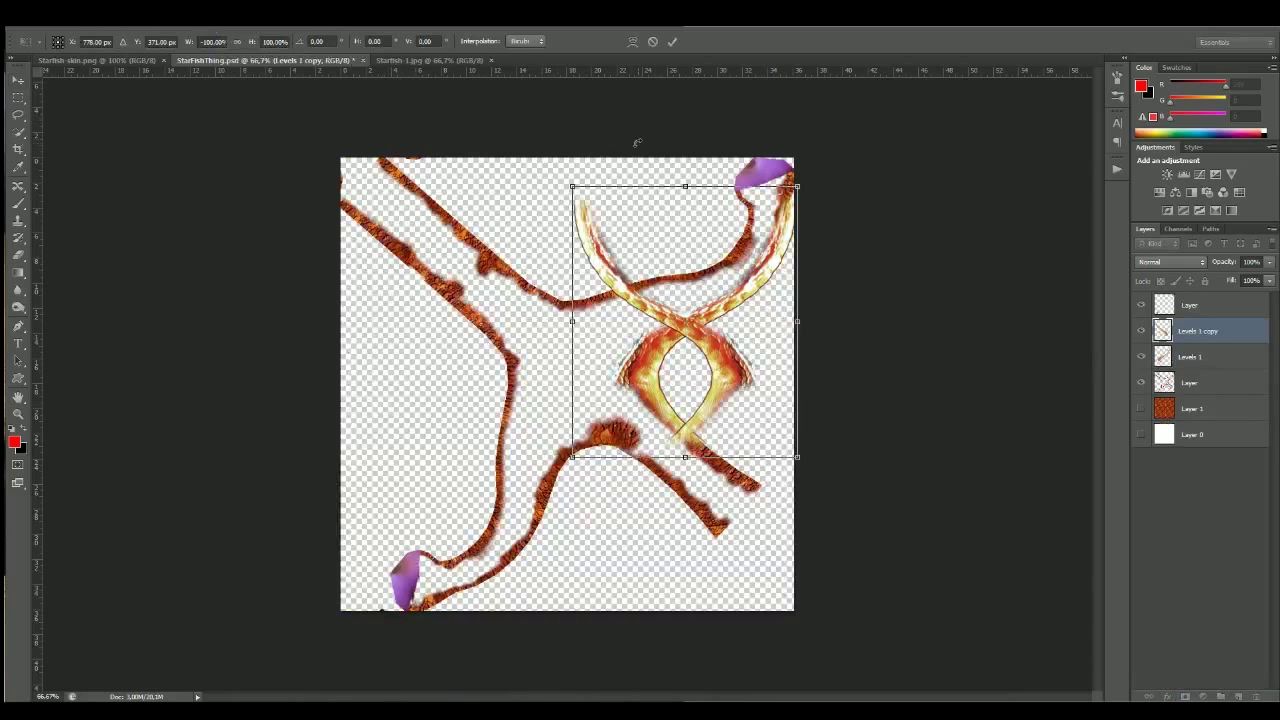
drag(636, 143, 460, 390)
drag(735, 271, 600, 415)
mouse_move(750, 310)
mouse_down()
mouse_move(757, 335)
mouse_move(728, 412)
mouse_up()
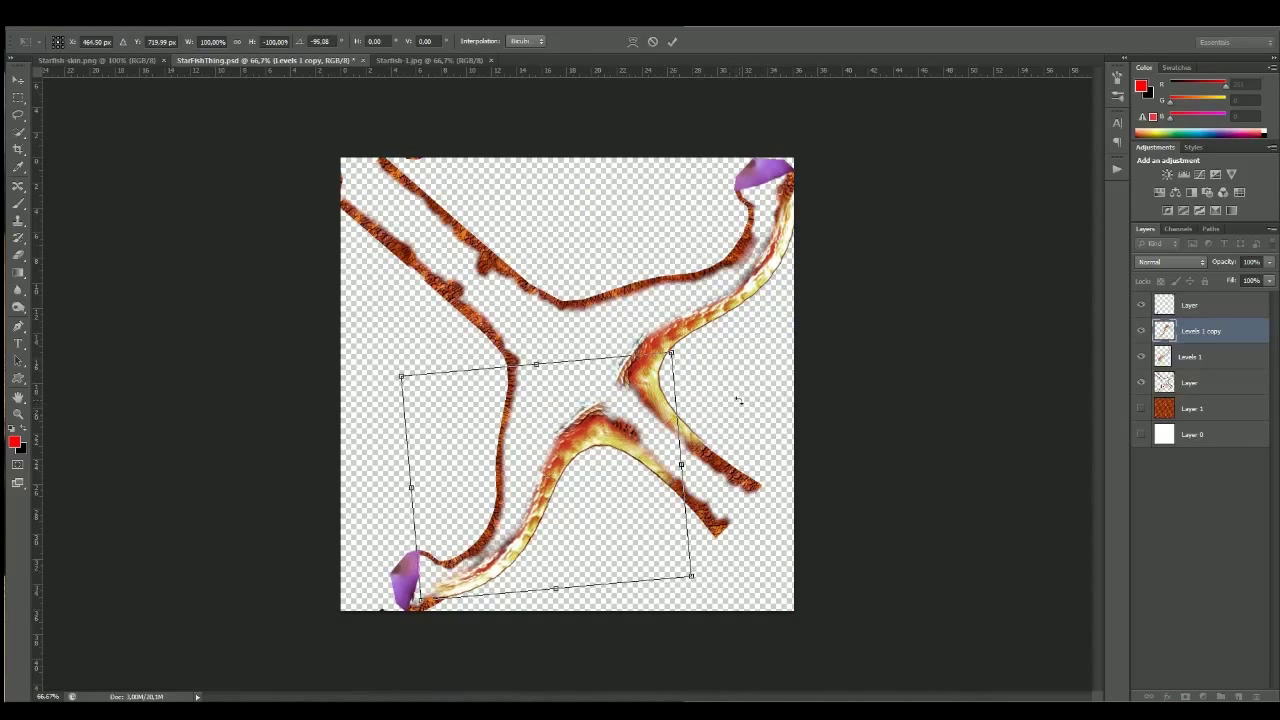
key(Return)
shift+click(1190, 357)
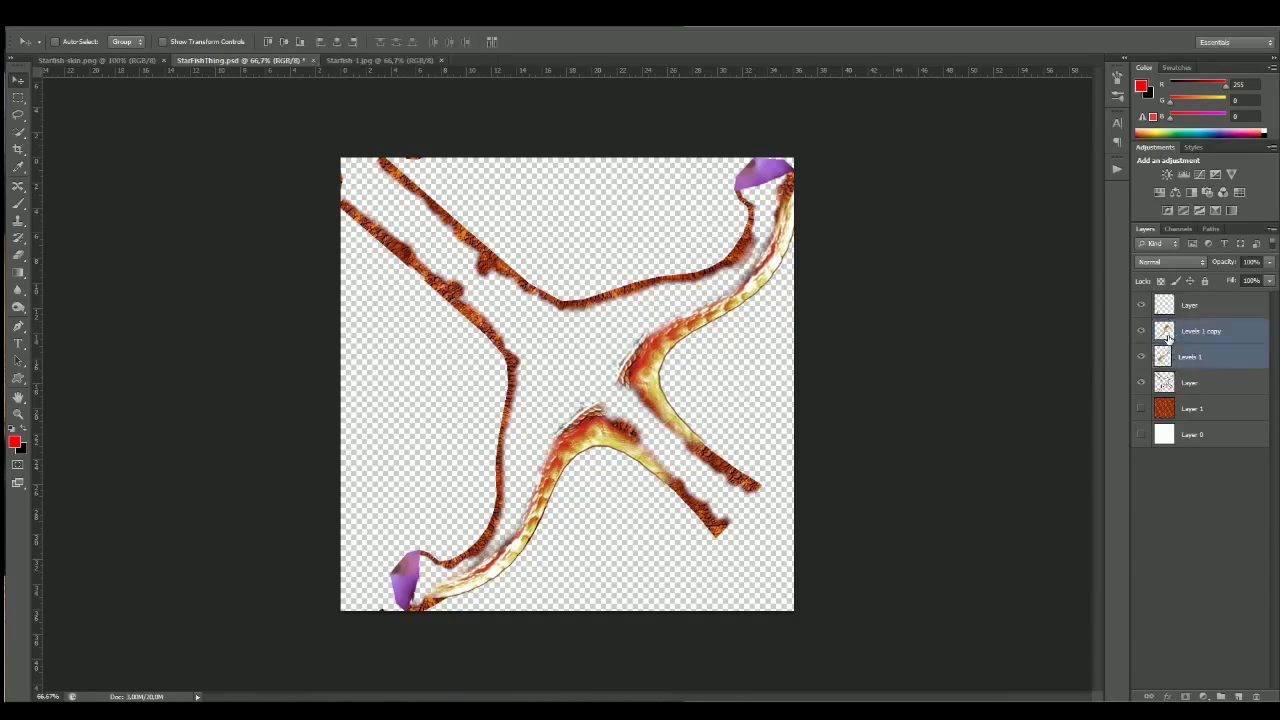
key(ctrl+e)
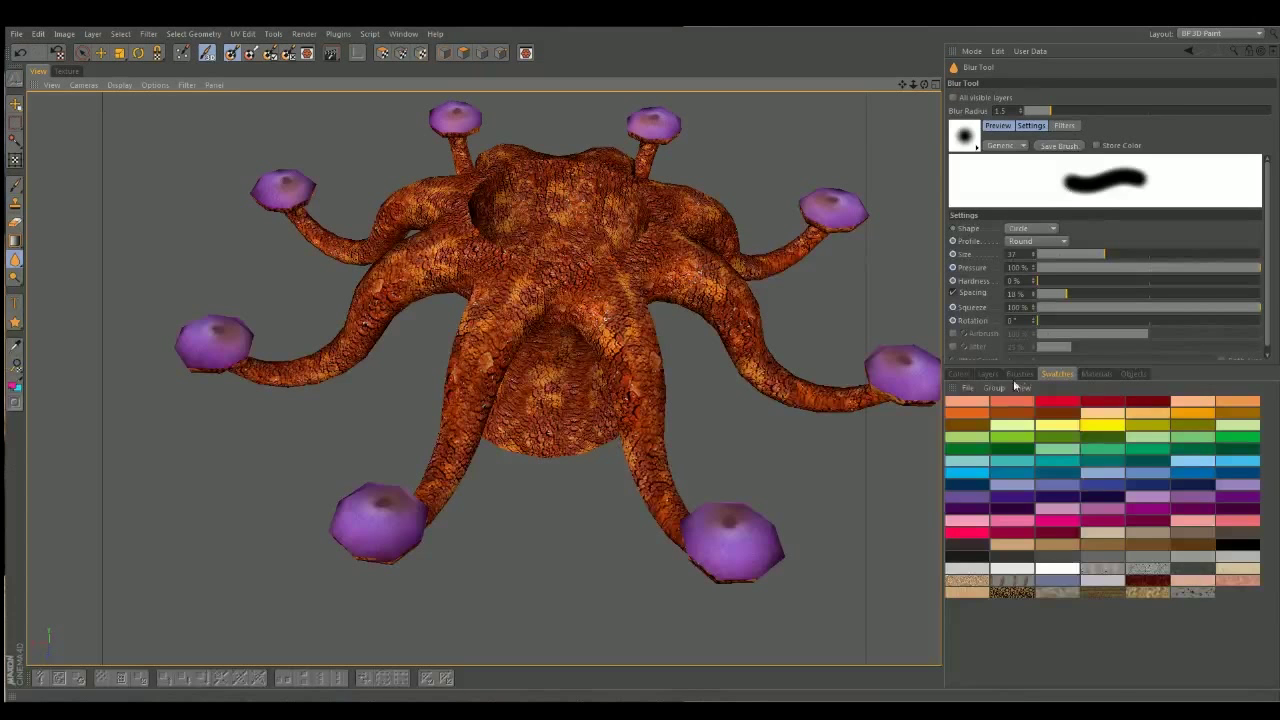
- Reload the updated Photoshop textures onto the creature's material
click(1096, 374)
click(1030, 387)
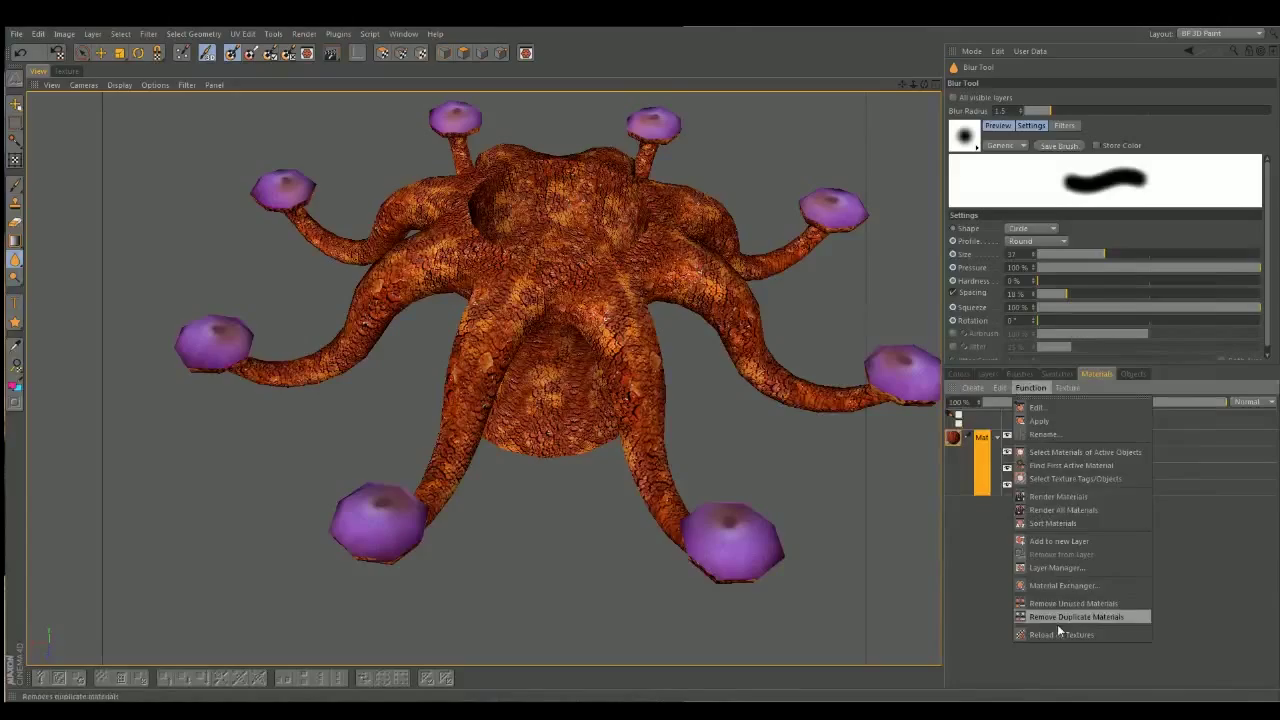
click(1057, 620)
- Orbit the creature to inspect the texture from below and from the sides, then pick the Eraser
mouse_move(450, 350)
alt+mouse_down()
mouse_move(550, 380)
mouse_move(586, 129)
alt+mouse_up()
scroll(586, 129, up, 5)
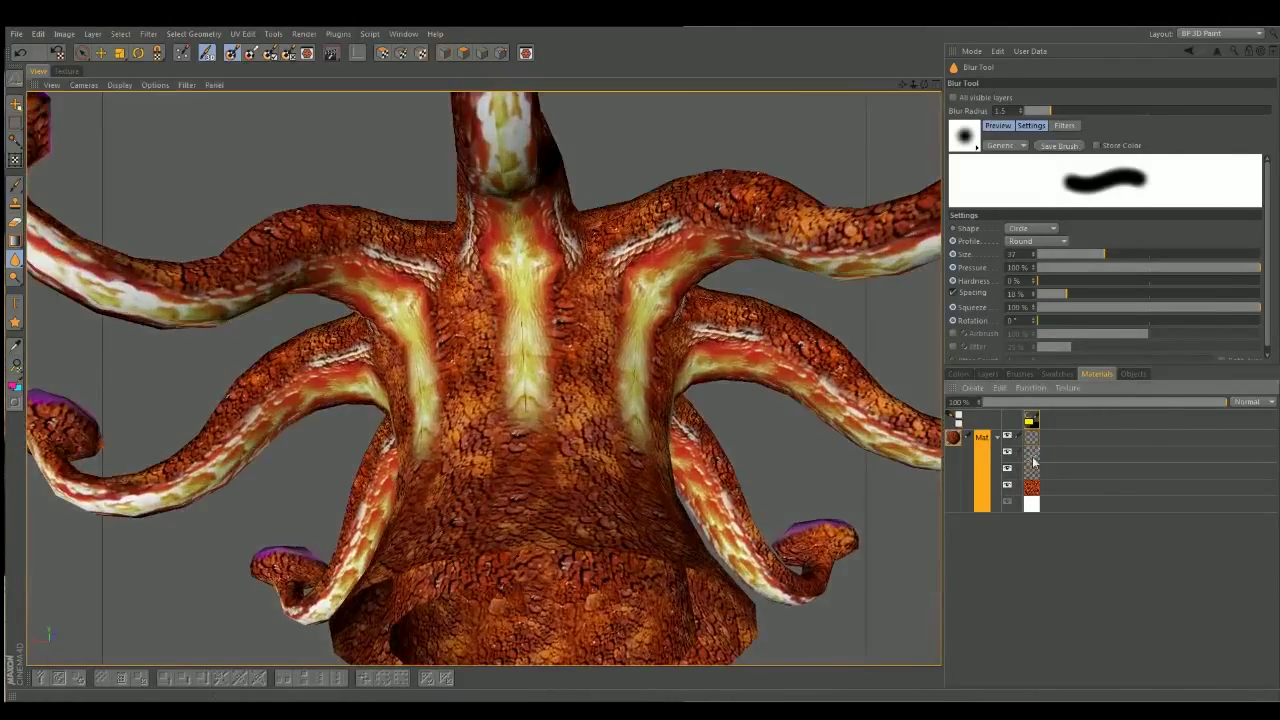
alt+drag(500, 380, 530, 403)
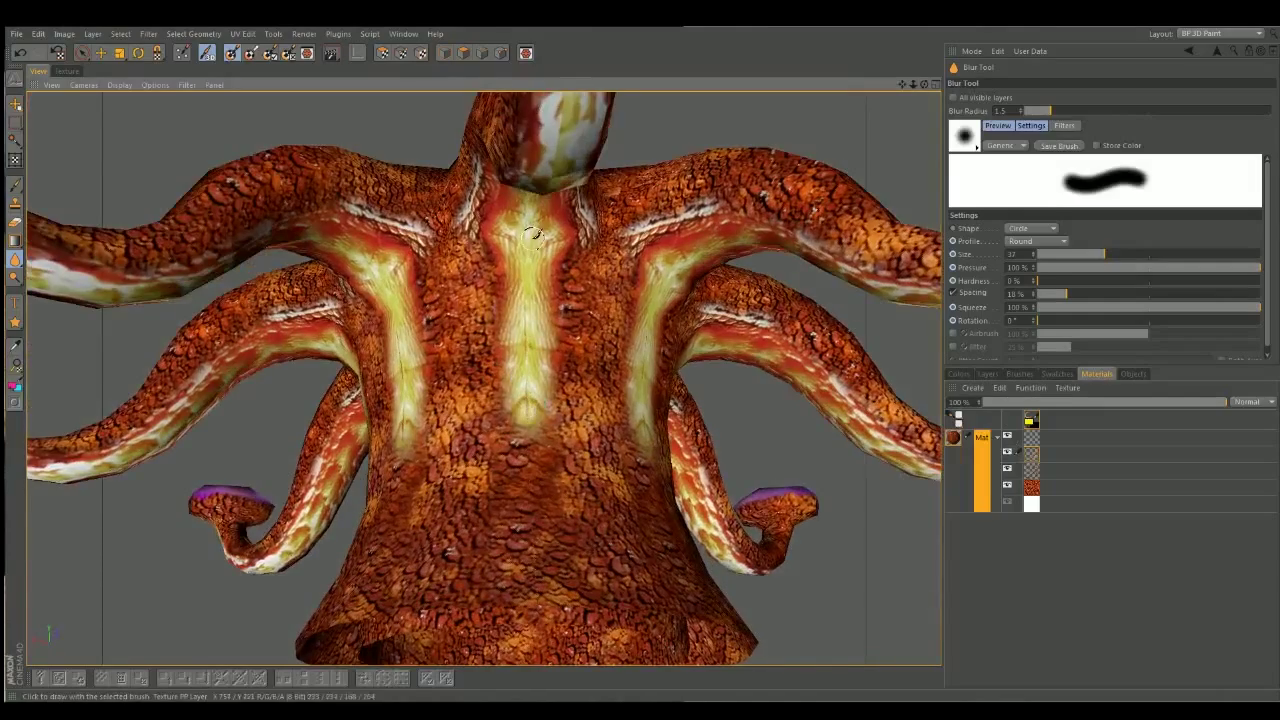
alt+drag(533, 237, 531, 133)
alt+drag(905, 88, 505, 345)
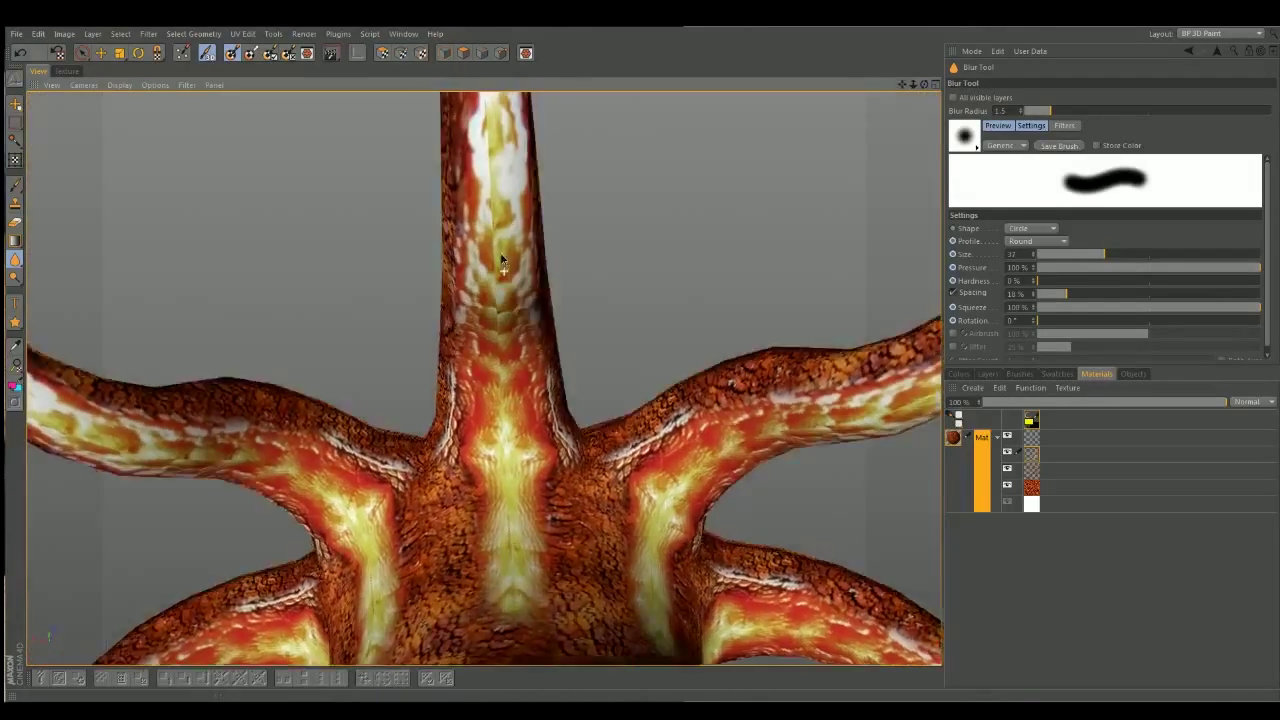
drag(909, 84, 530, 310)
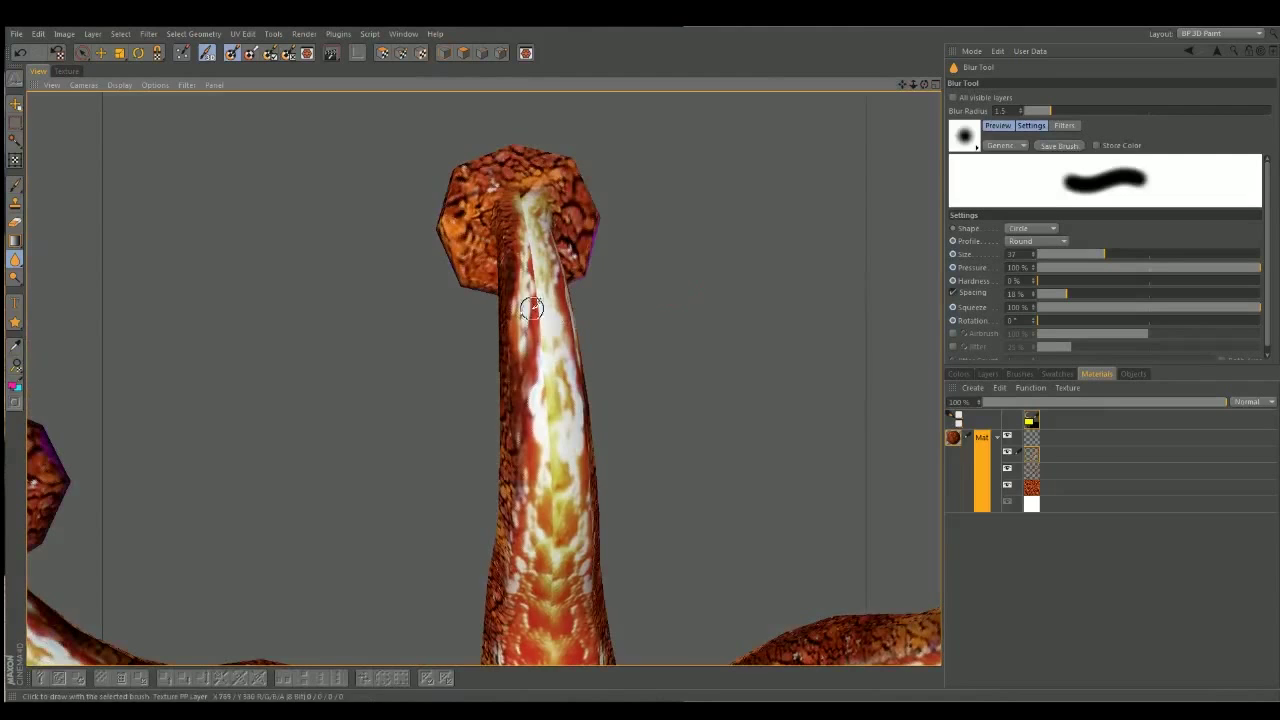
scroll(530, 205, down, 3)
click(14, 226)
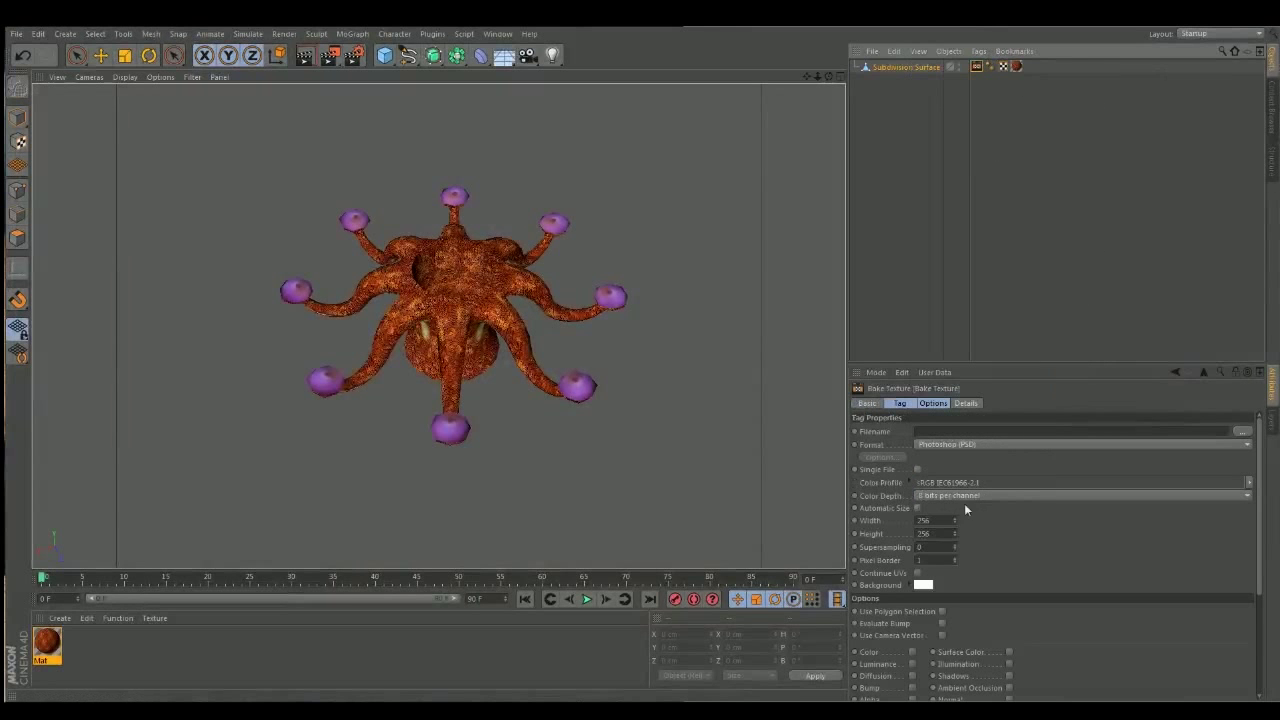
- Set the Bake Texture size to 1024 and bake the UV map
double_click(935, 520)
text(1024)
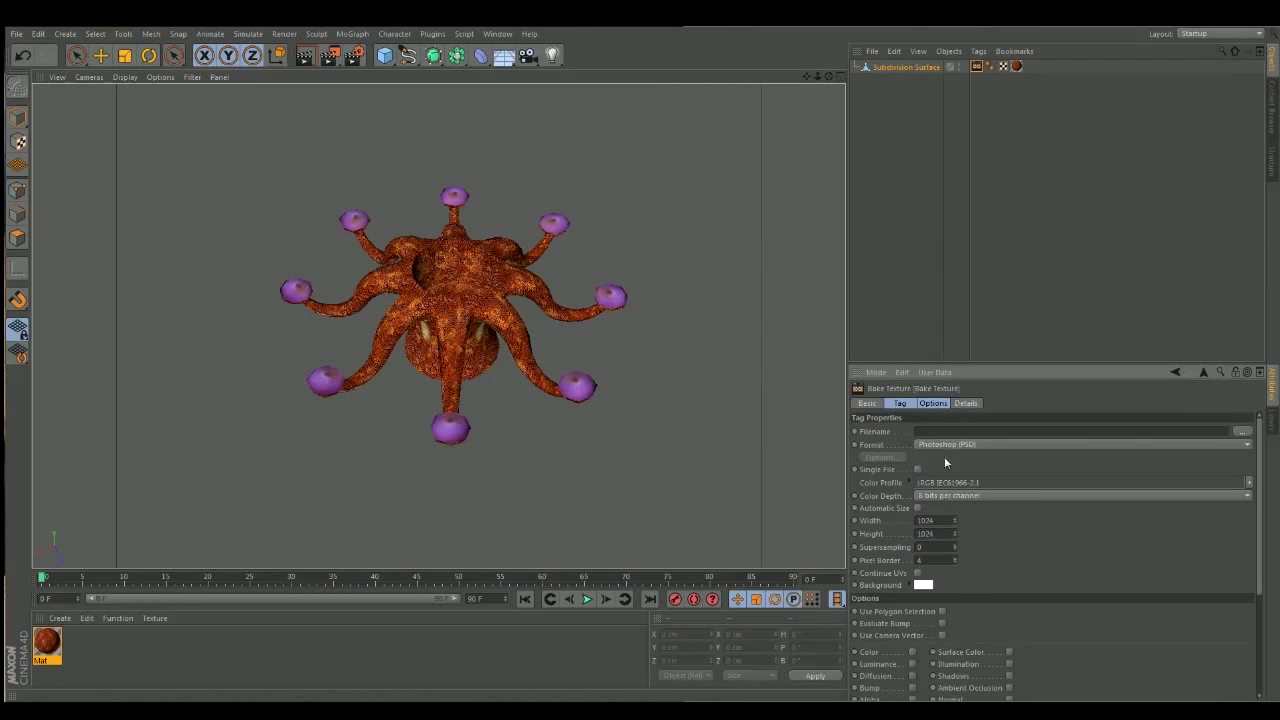
scroll(971, 598, down, 4)
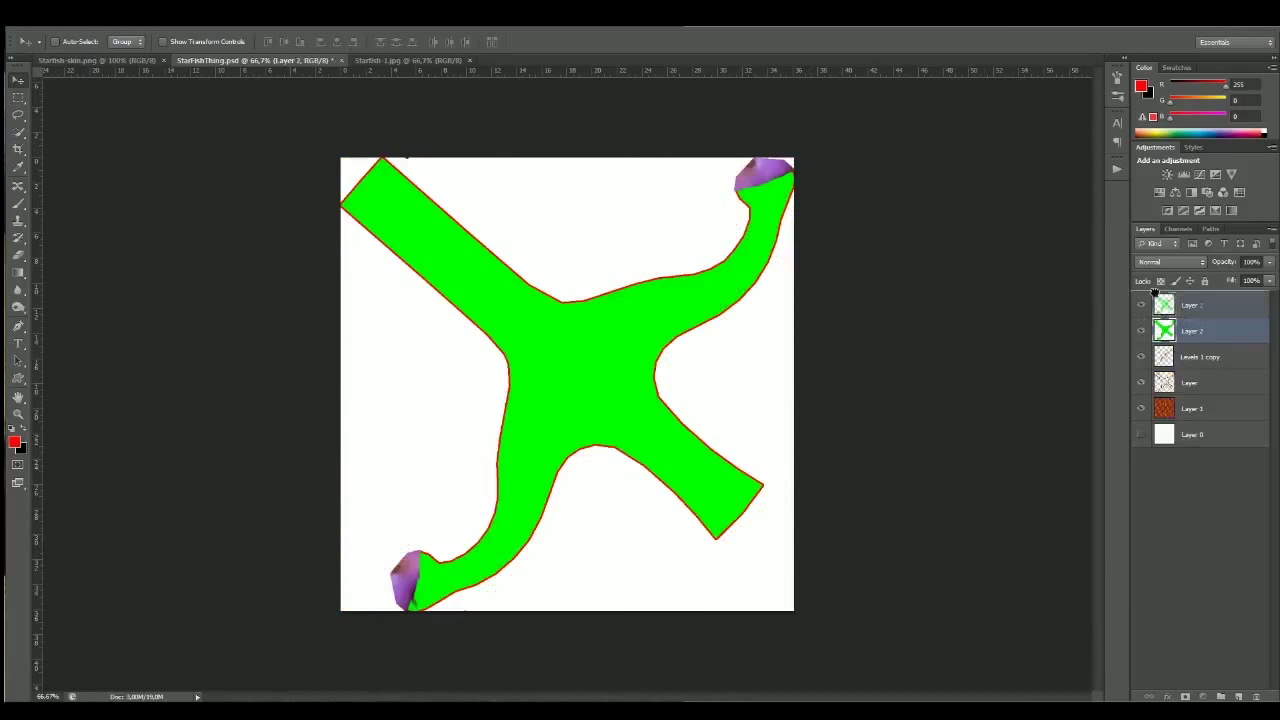
- Move the UV mask layer to the top, invert it, and multiply it over the texture
drag(1155, 290, 1160, 298)
key(ctrl+i)
click(1172, 261)
click(1147, 313)
- Add a Hue/Saturation layer with hue +180 and lower saturation, then place the light in an Array
click(1200, 356)
click(1203, 696)
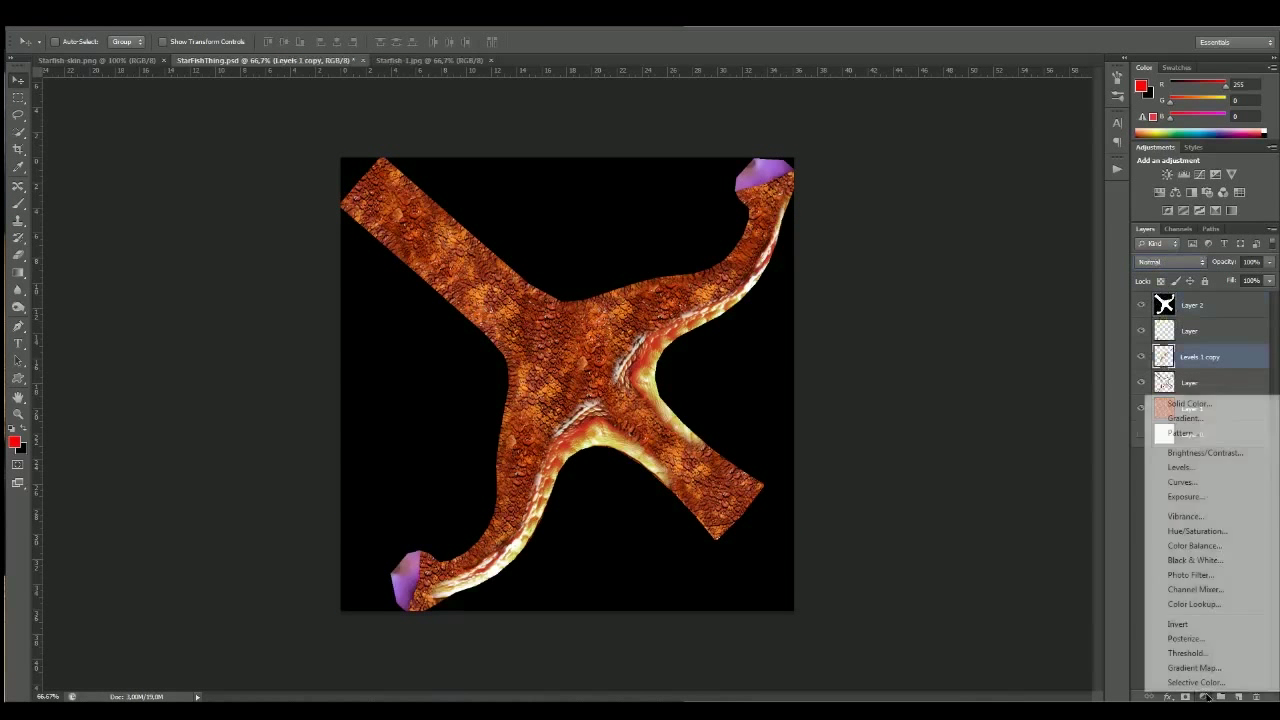
click(1195, 529)
drag(961, 358, 1051, 365)
drag(961, 386, 895, 386)
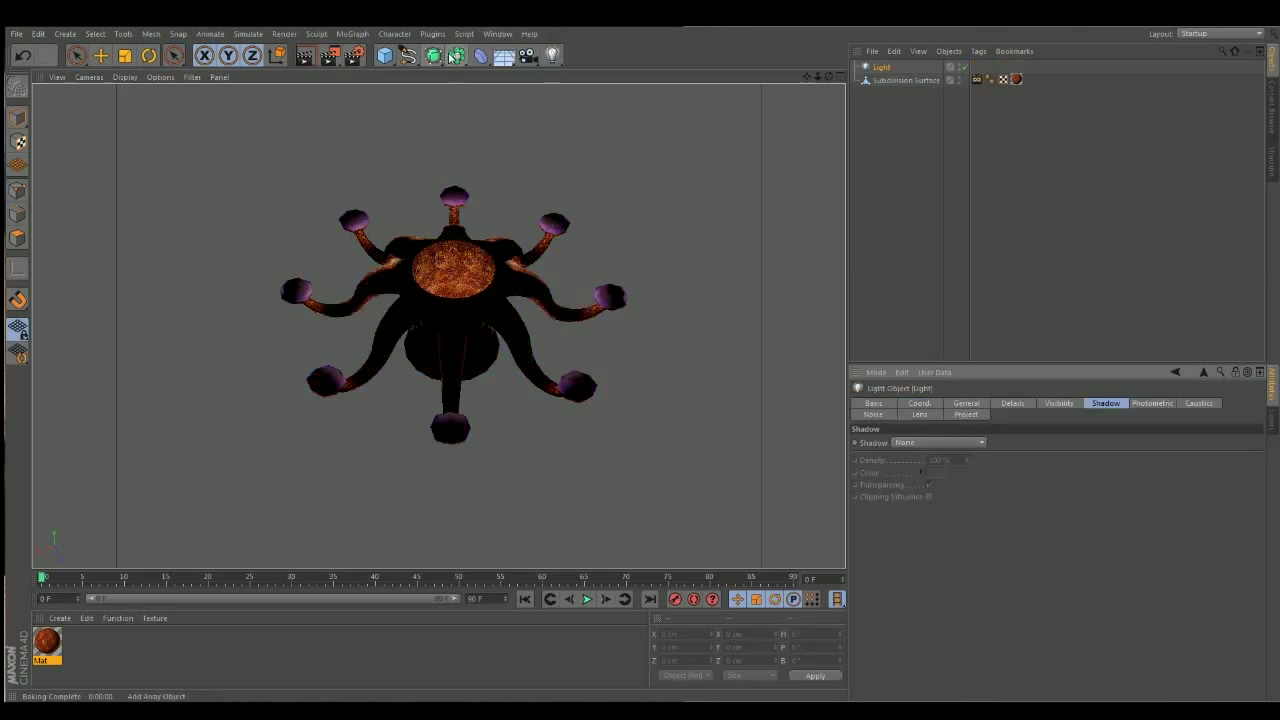
alt+click(455, 55)
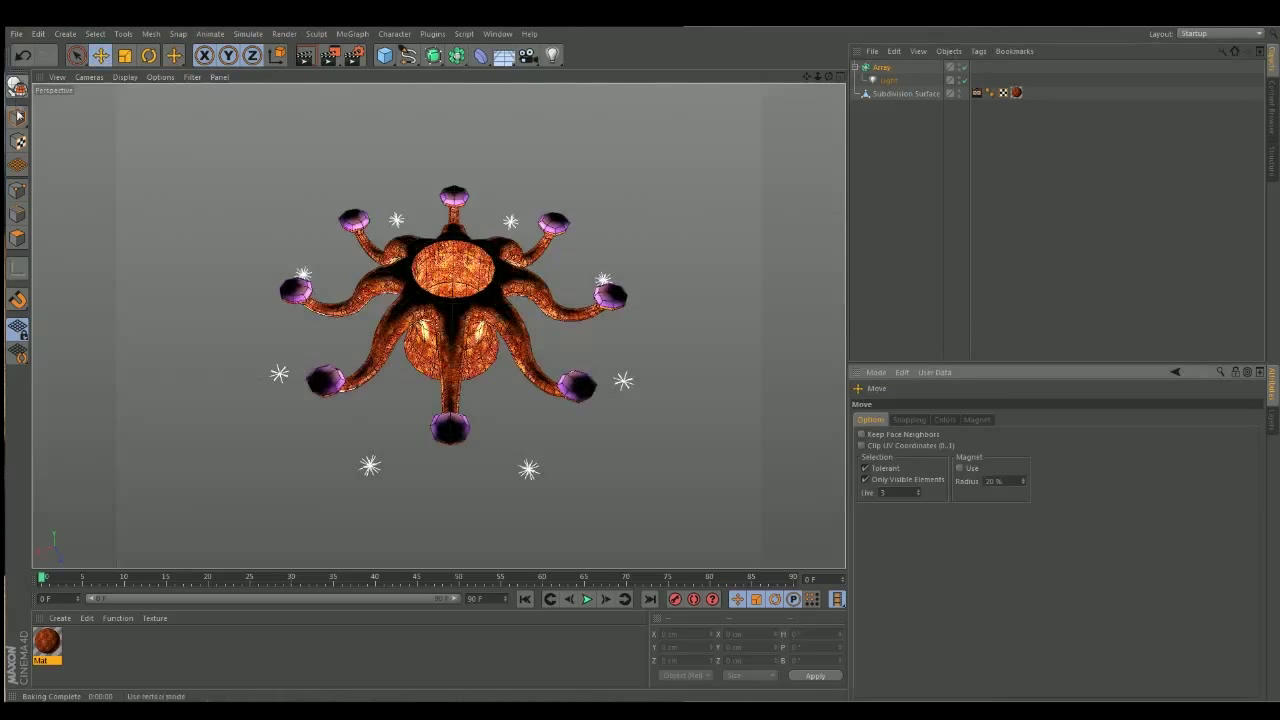
- Show the Light's General settings: colour, intensity and type
click(966, 403)
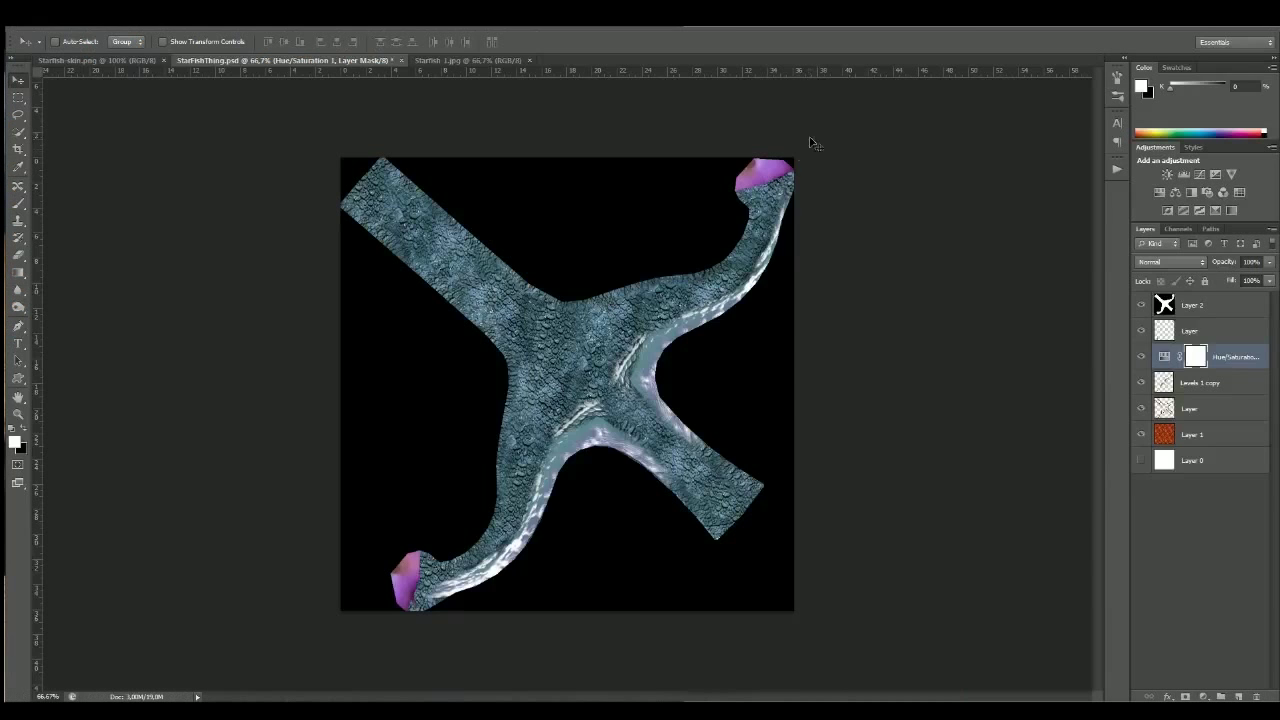
- Set Layer 3 to Soft Light and brighten its highlights to about 231 with Levels
click(1186, 263)
click(1150, 445)
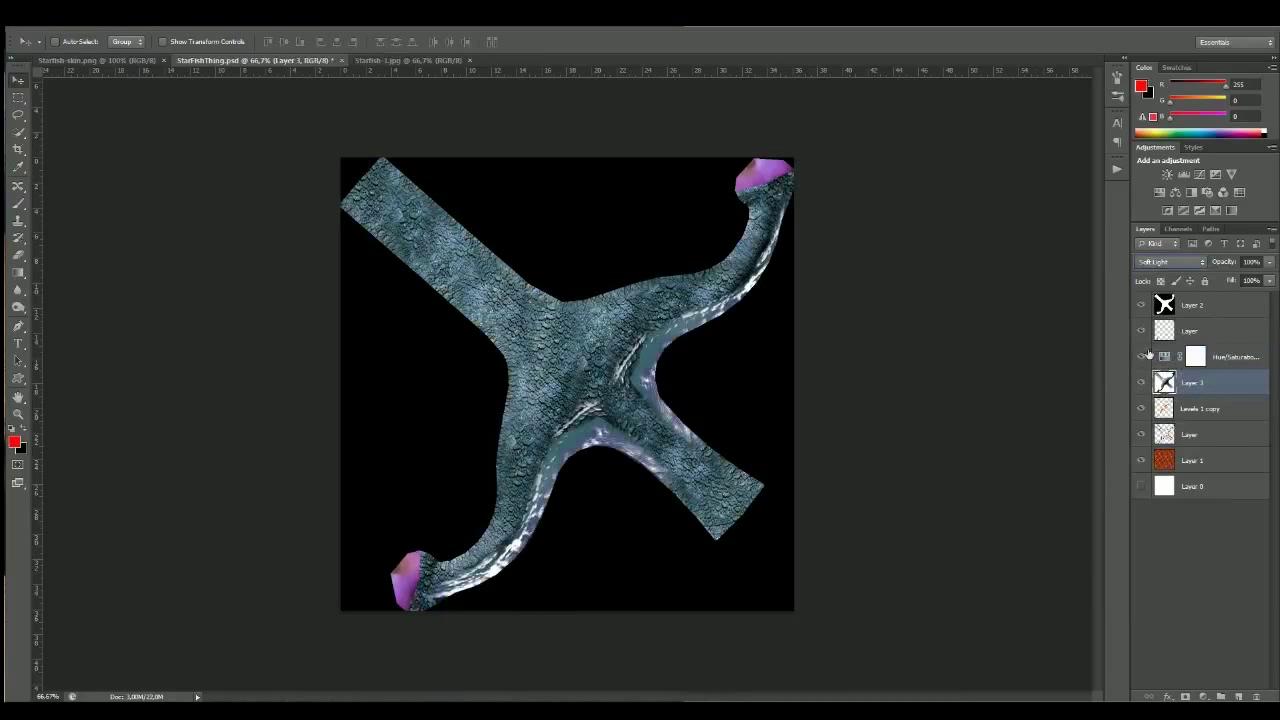
key(ctrl+l)
drag(1117, 528, 1090, 538)
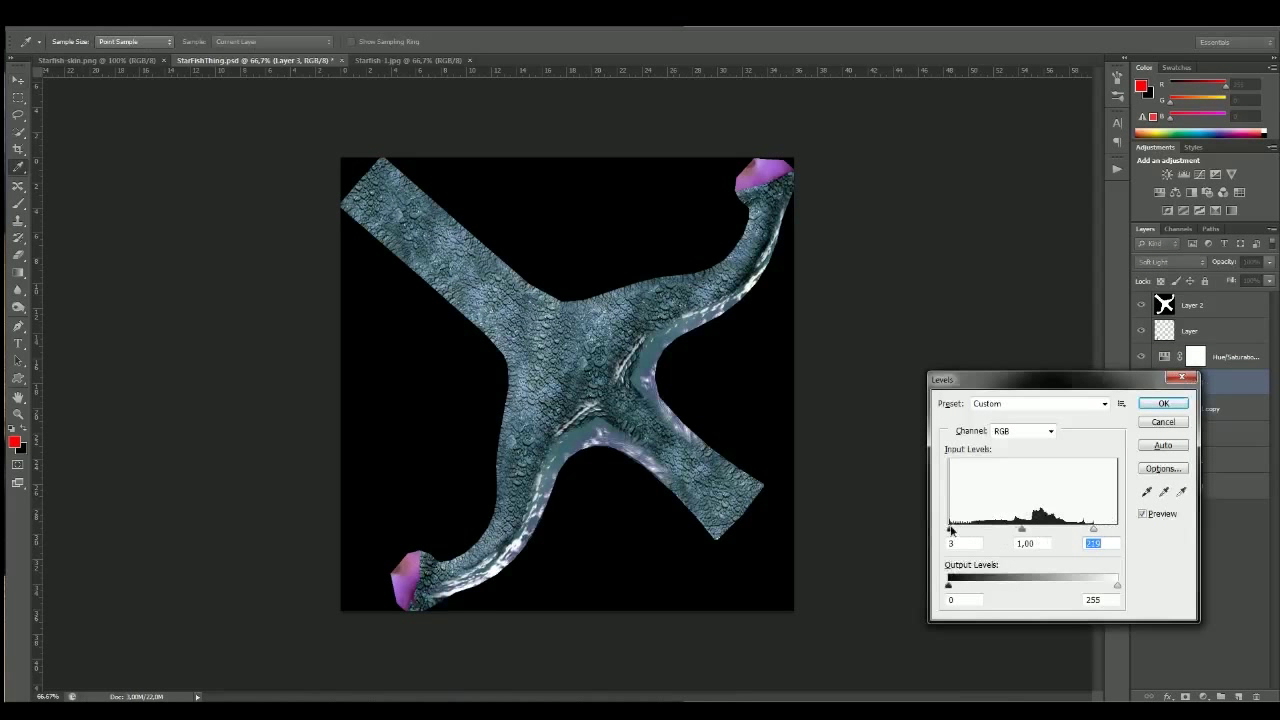
click(1163, 403)
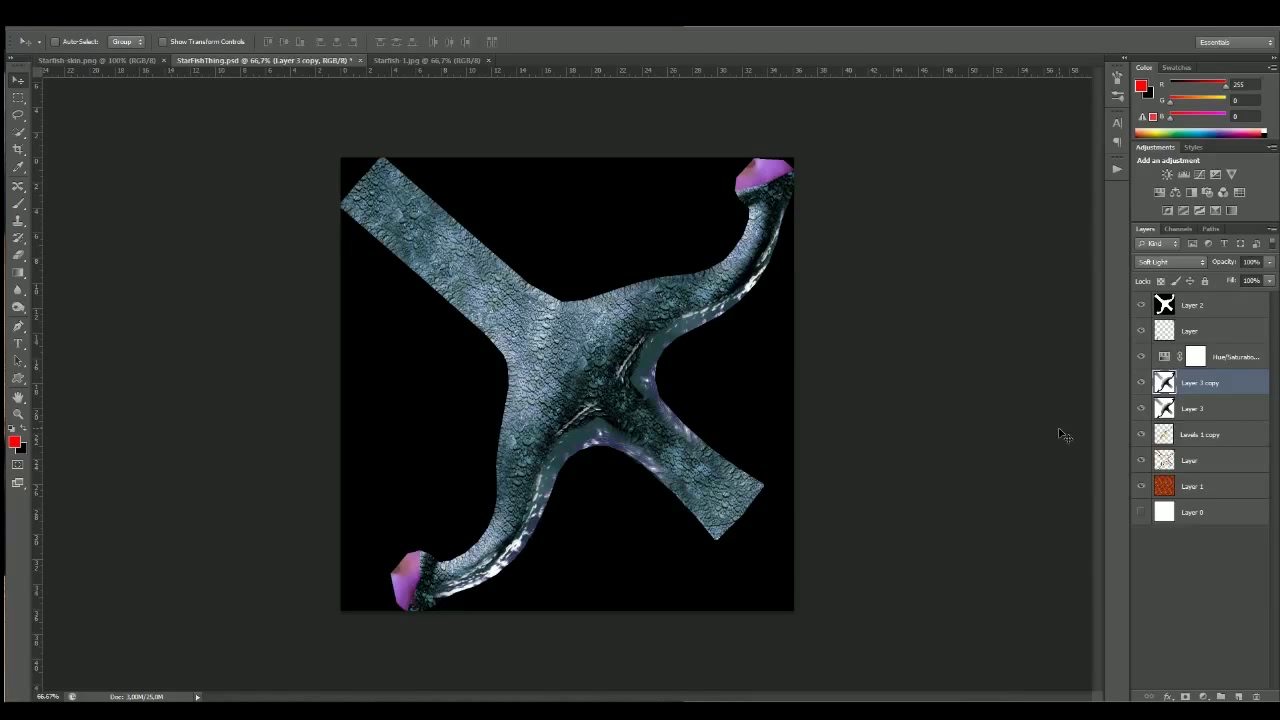
- Add a second Hue/Saturation adjustment with saturation -55 to mute the skin
click(1190, 330)
click(1203, 696)
click(1185, 523)
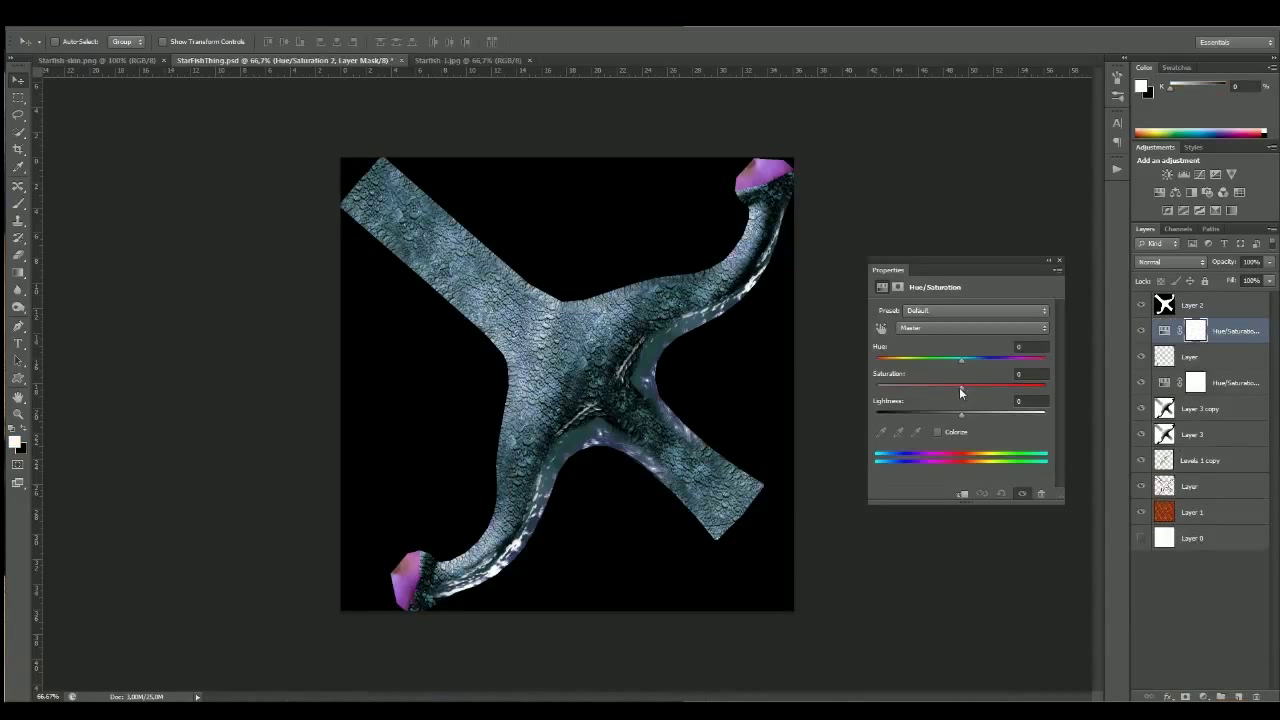
drag(960, 391, 914, 391)
click(1175, 330)
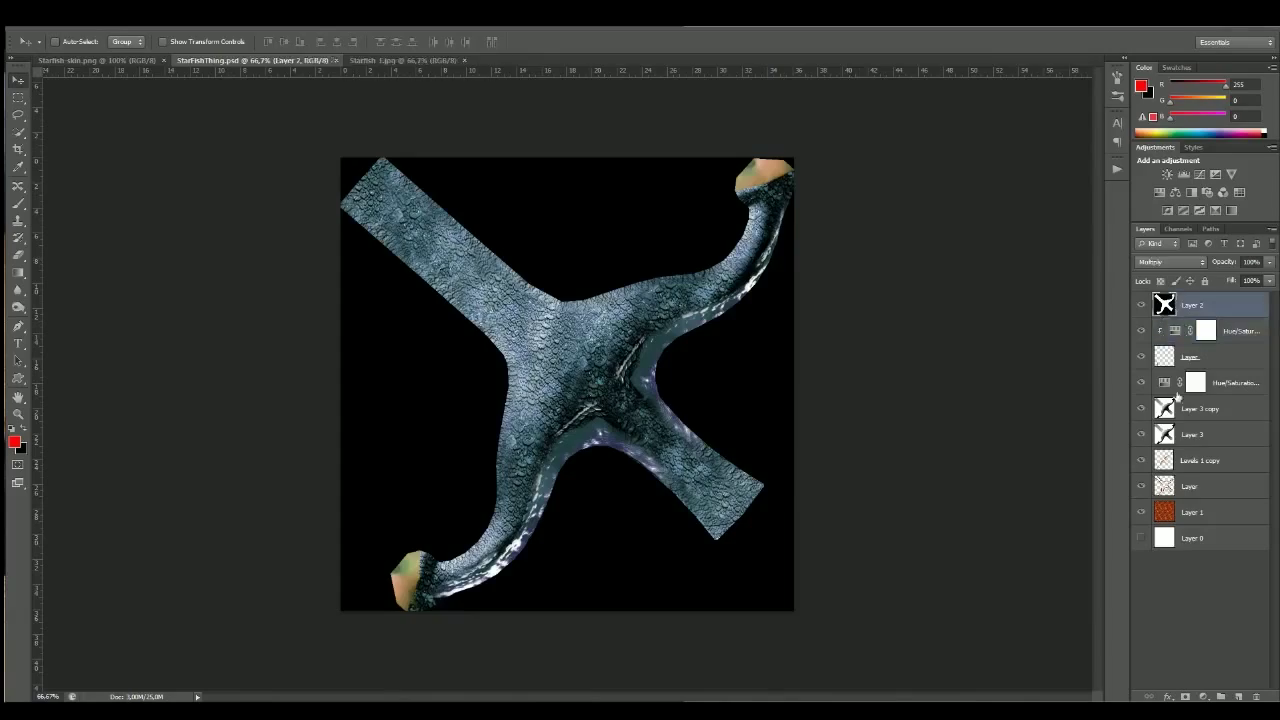
- Save the texture as a PNG via Save for Web and hide the blue-gray layers
key(ctrl+alt+shift+s)
click(960, 660)
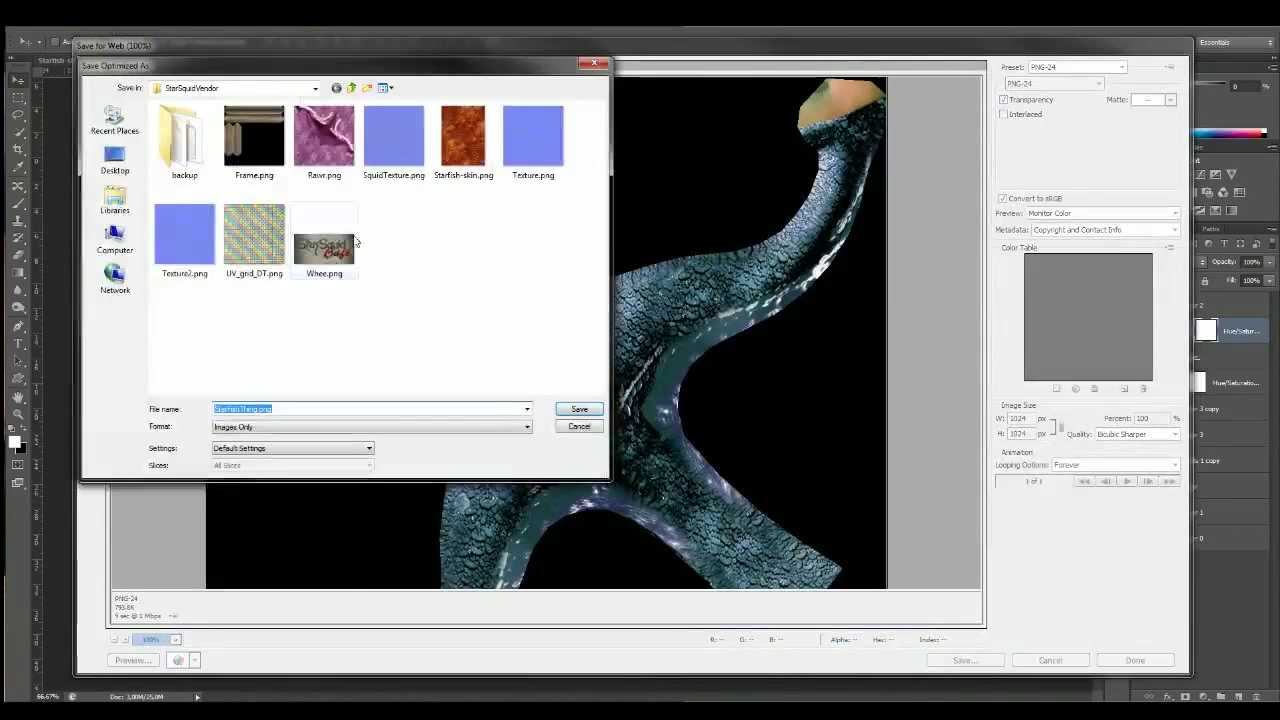
key(Return)
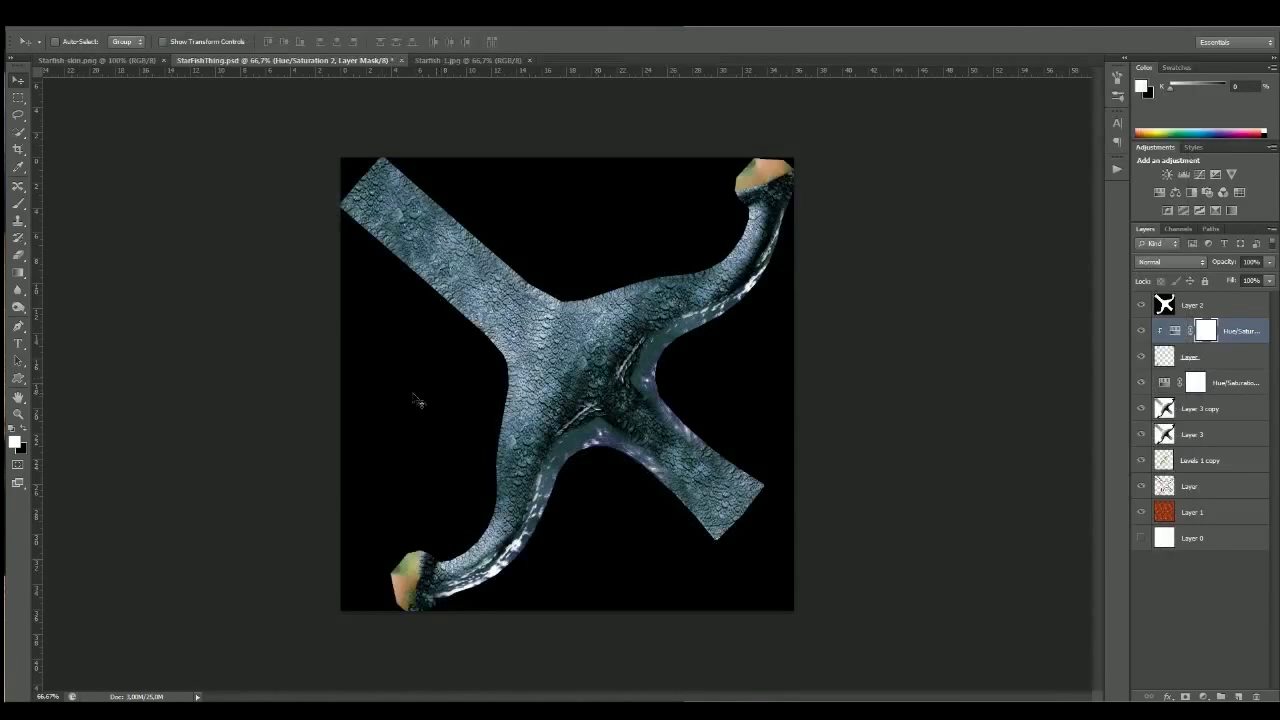
drag(1148, 348, 1143, 441)
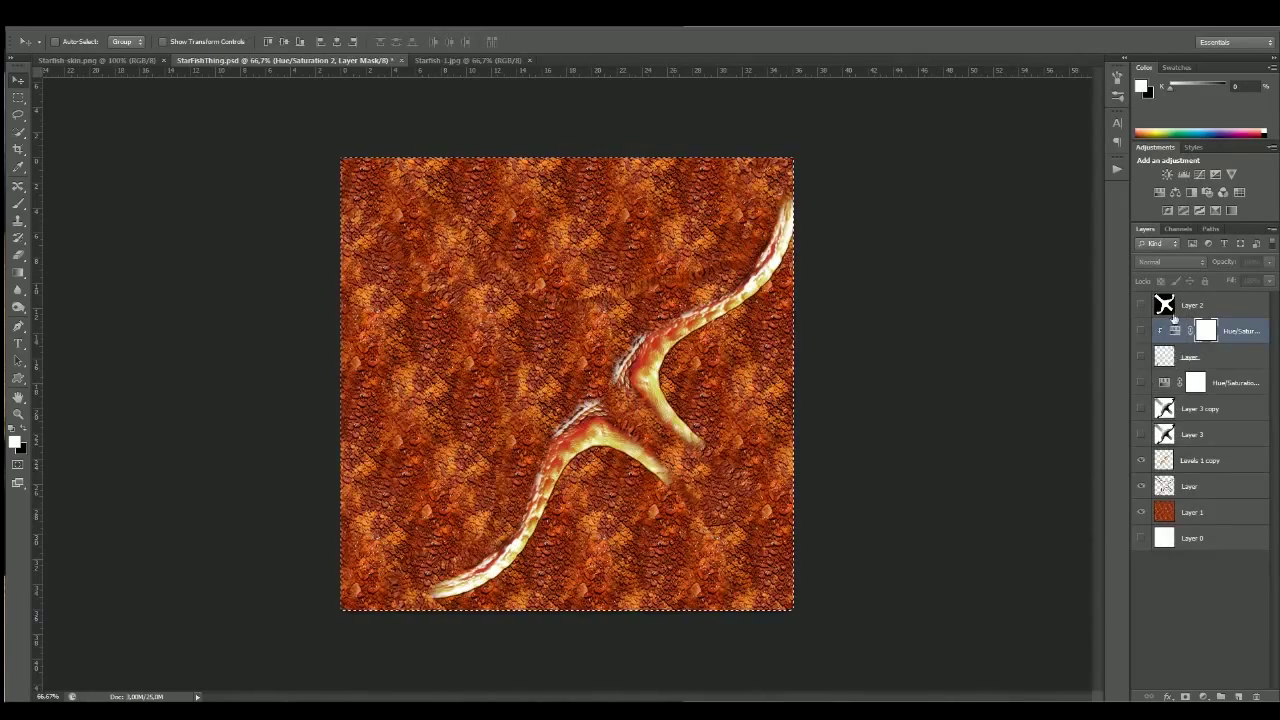
- Stamp visible layers, apply a 2 px High Pass, then xNormal Height2Normals and Normalize
key(ctrl+shift+alt+e)
click(226, 20)
mouse_move(232, 300)
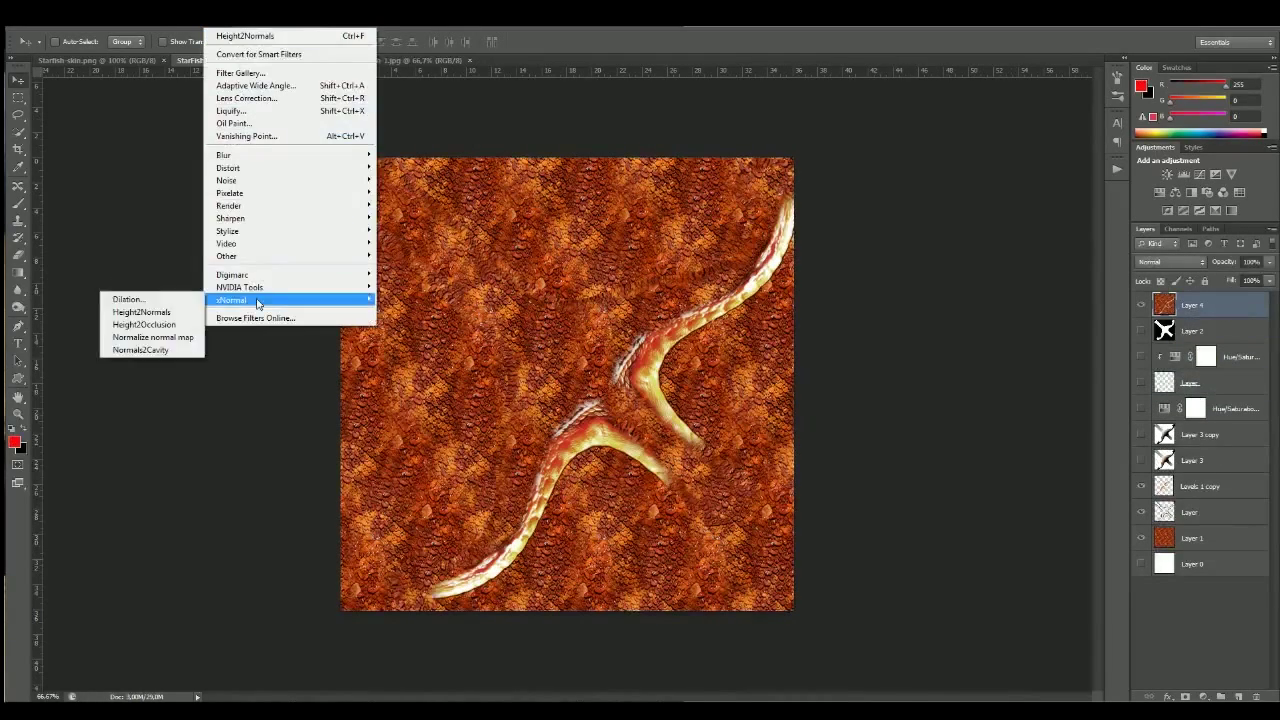
click(171, 268)
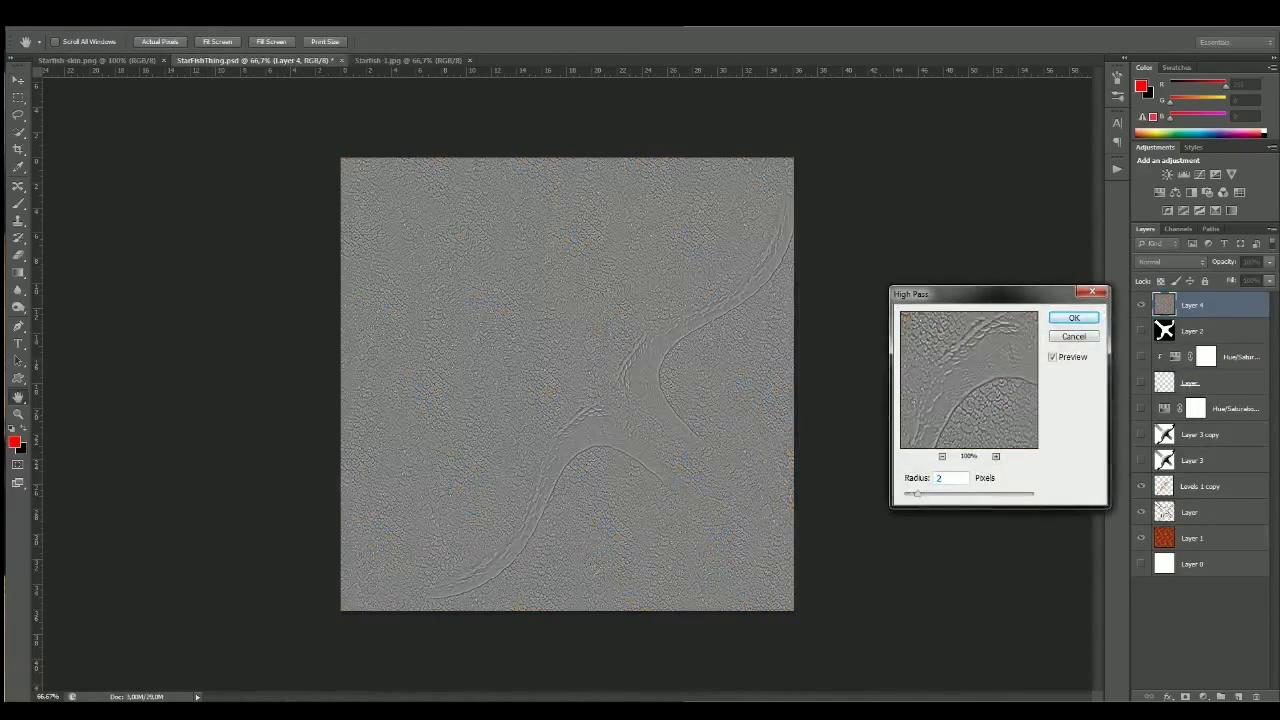
click(1074, 318)
click(226, 18)
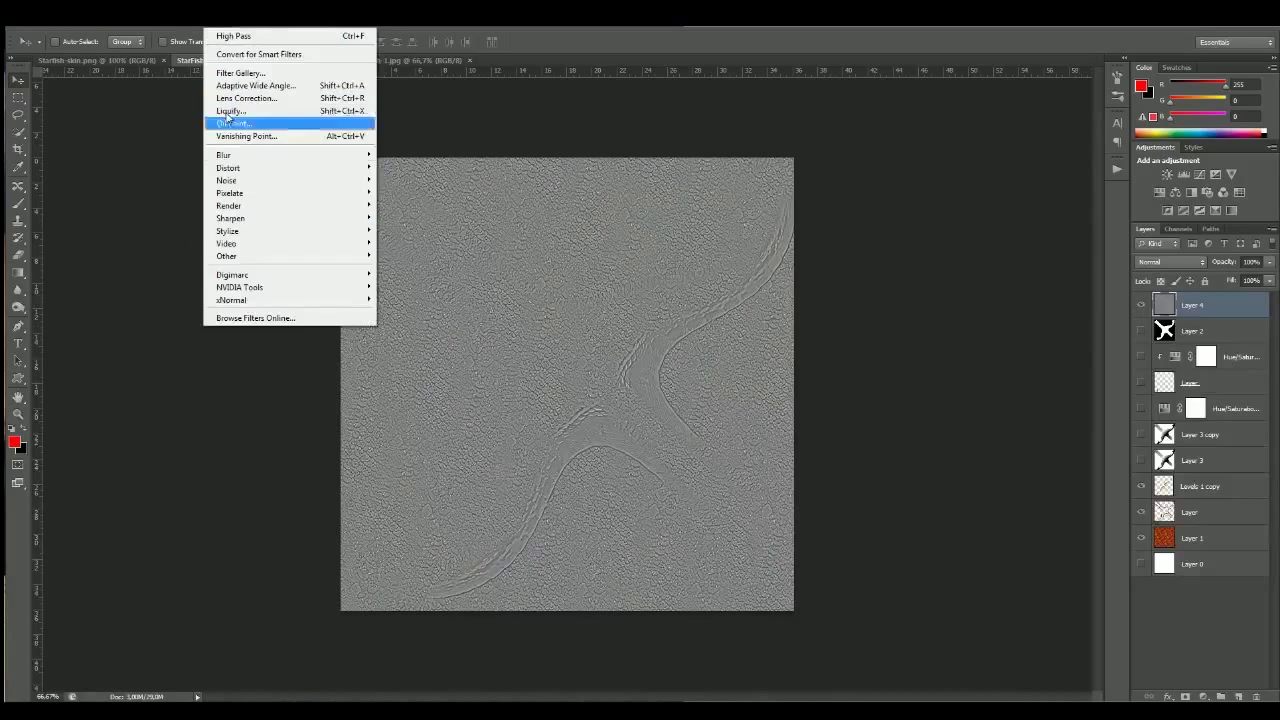
click(152, 309)
mouse_move(232, 300)
click(746, 488)
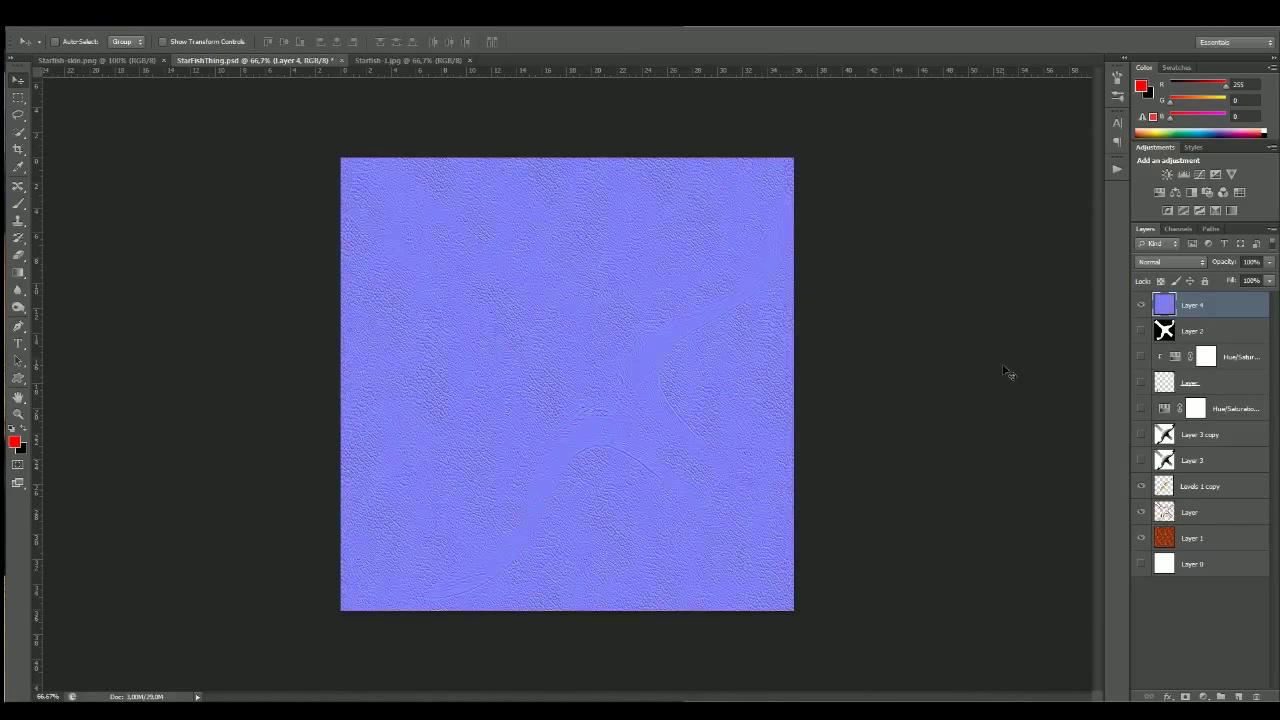
click(226, 18)
click(184, 343)
- Raise the Blue channel's black point to 105 and save as StarFishThing-normal.png
click(1178, 228)
click(1180, 320)
key(ctrl+l)
drag(951, 531, 1020, 529)
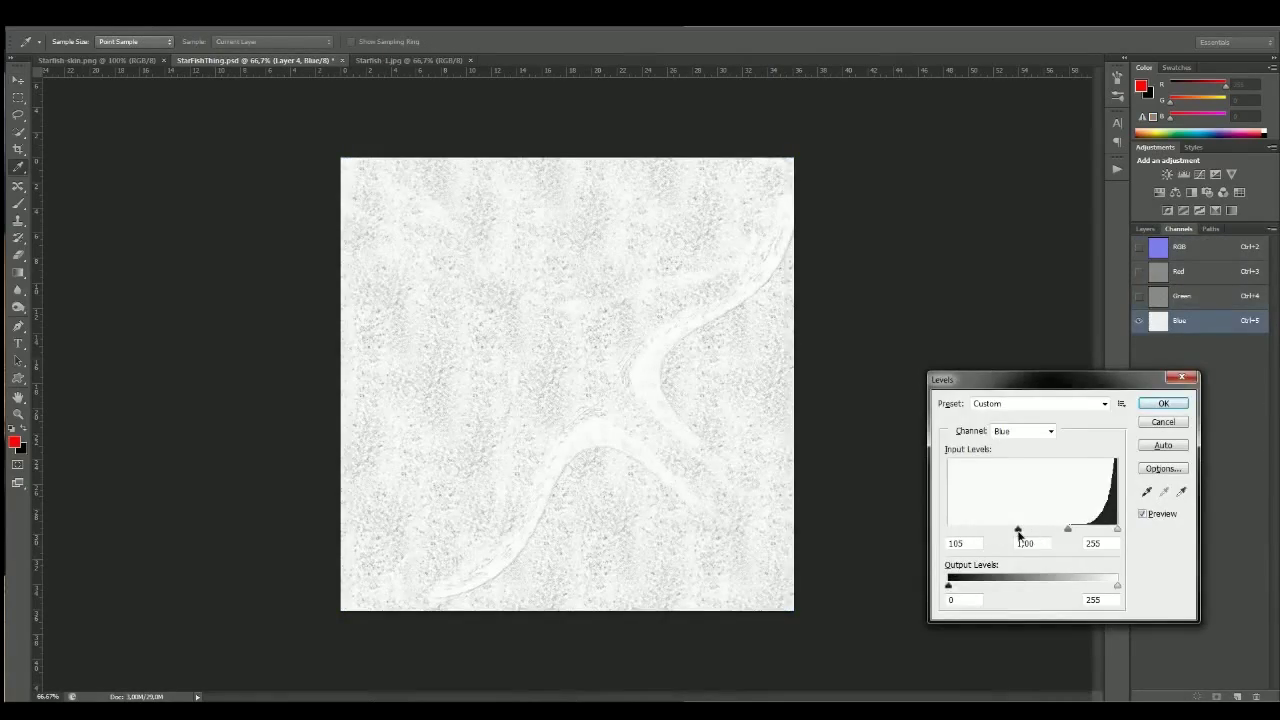
click(1157, 402)
click(1180, 296)
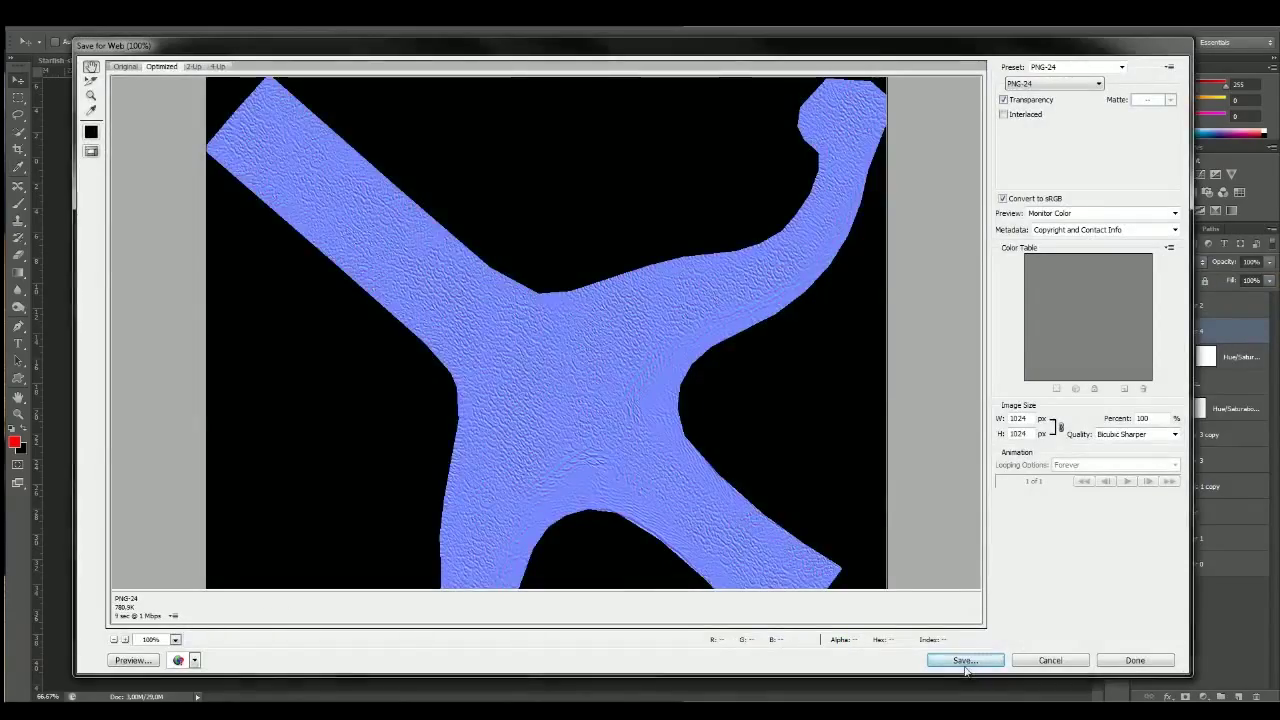
click(965, 665)
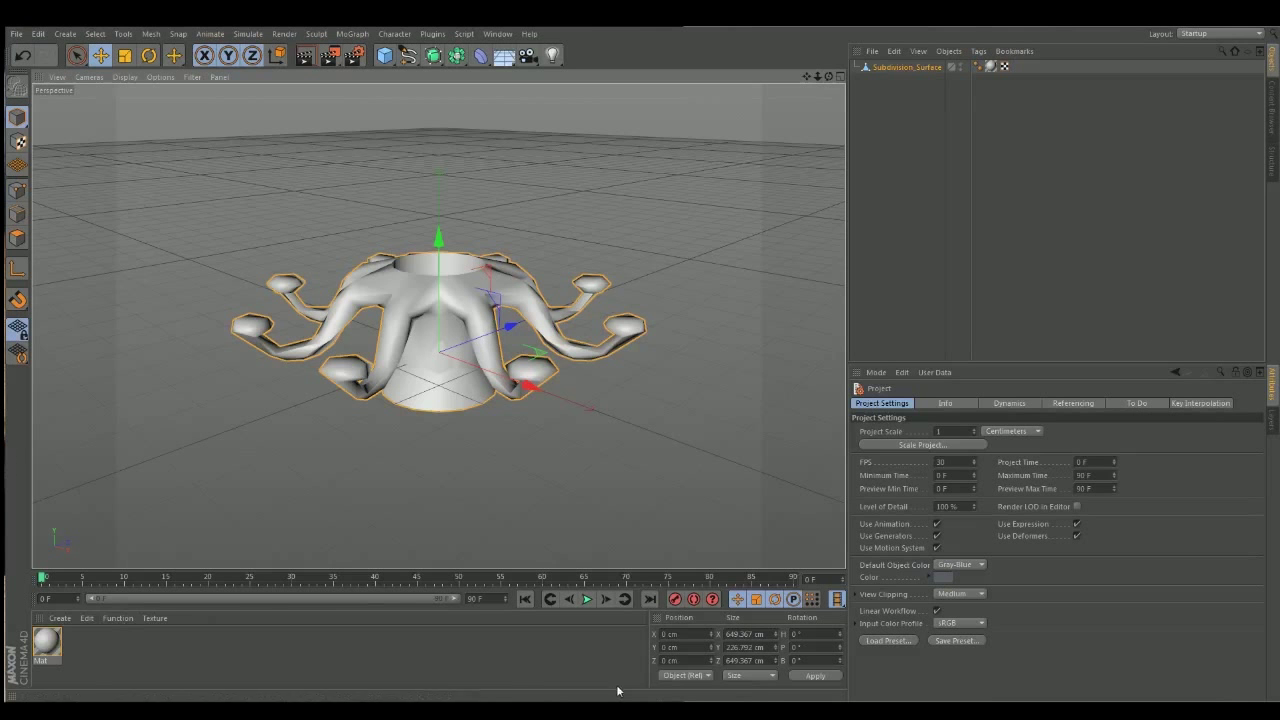
click(60, 618)
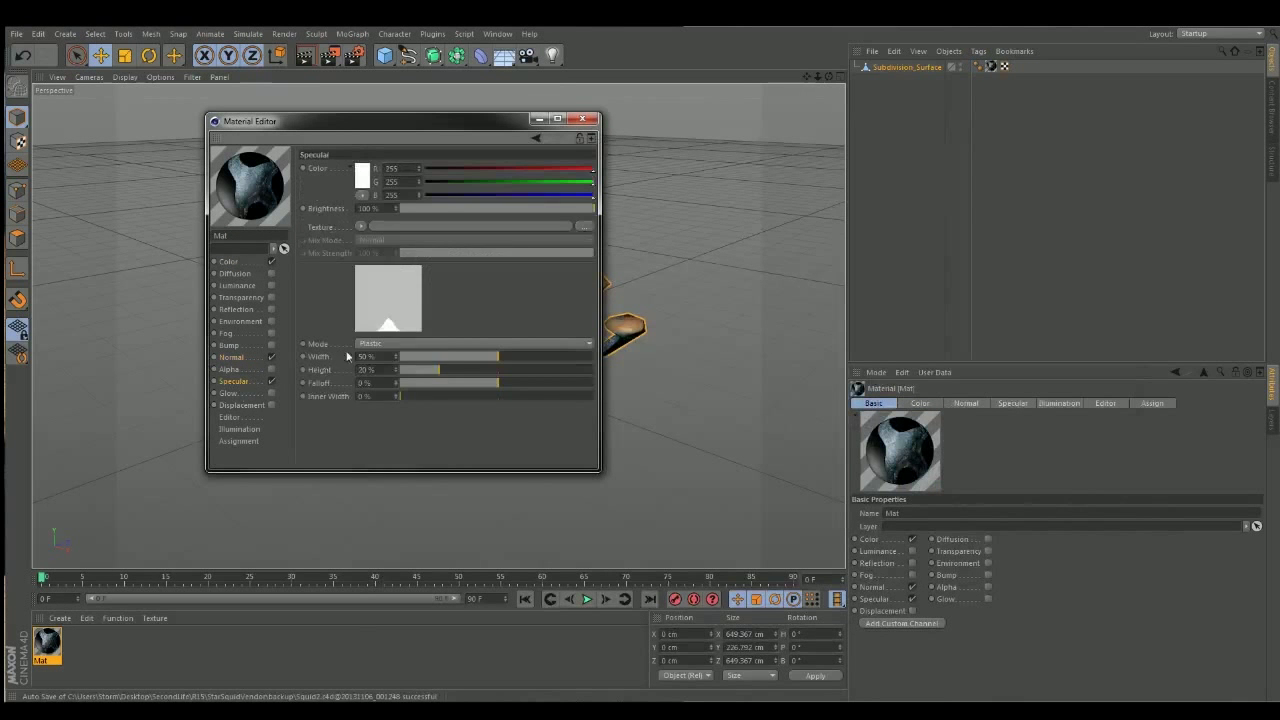
- Load the material and switch to the Squid2.c4d document
click(360, 226)
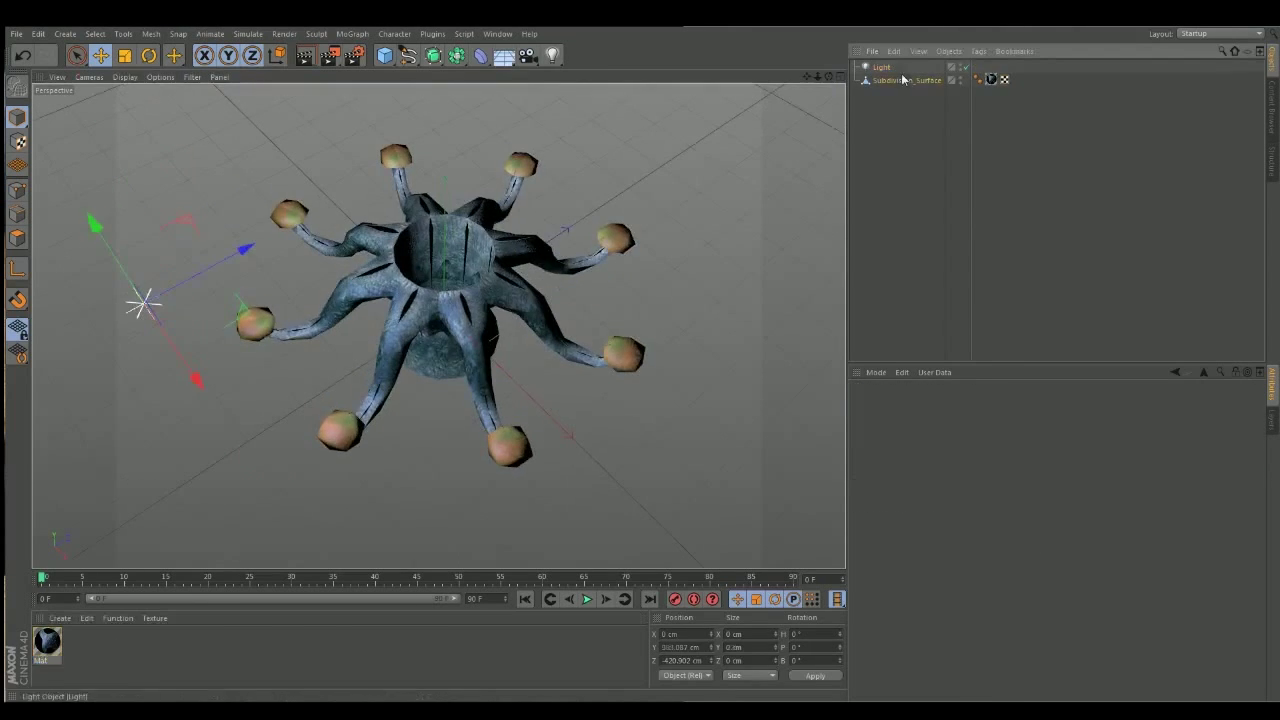
click(497, 33)
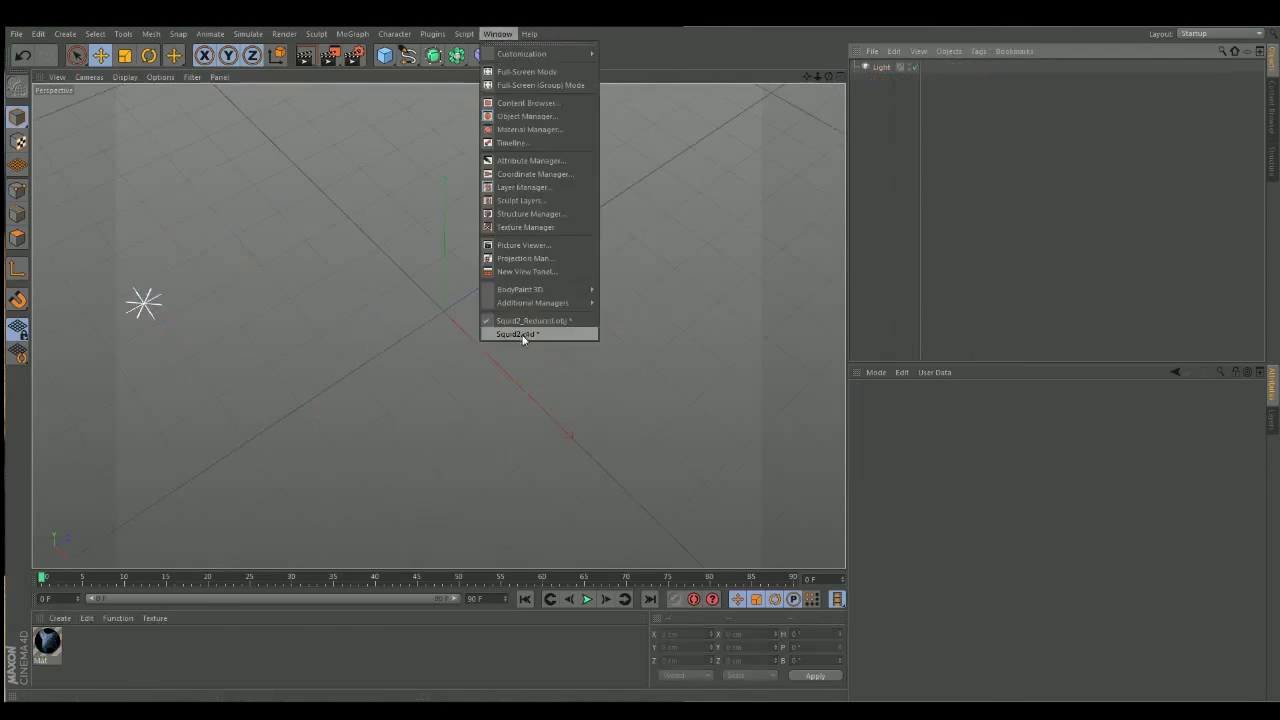
click(522, 336)
- Apply the blue-gray scaly material to the creature and render the viewport
click(80, 645)
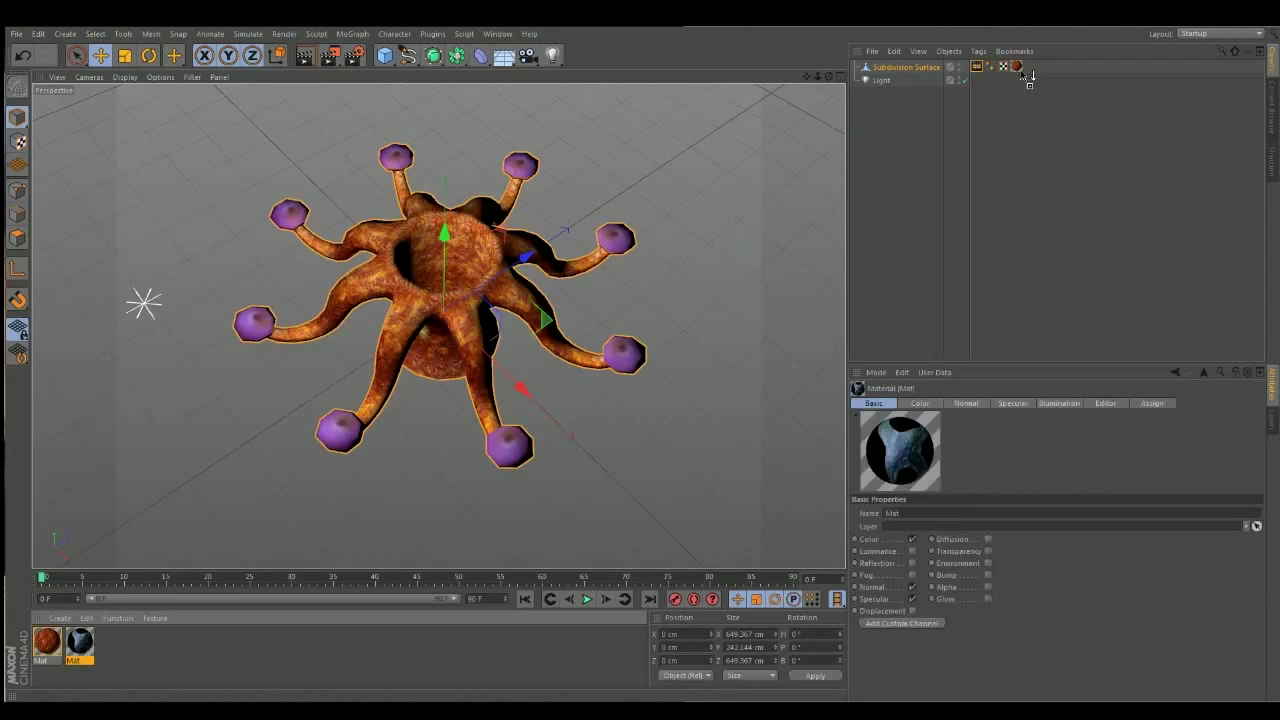
drag(1022, 73, 1017, 67)
click(304, 55)
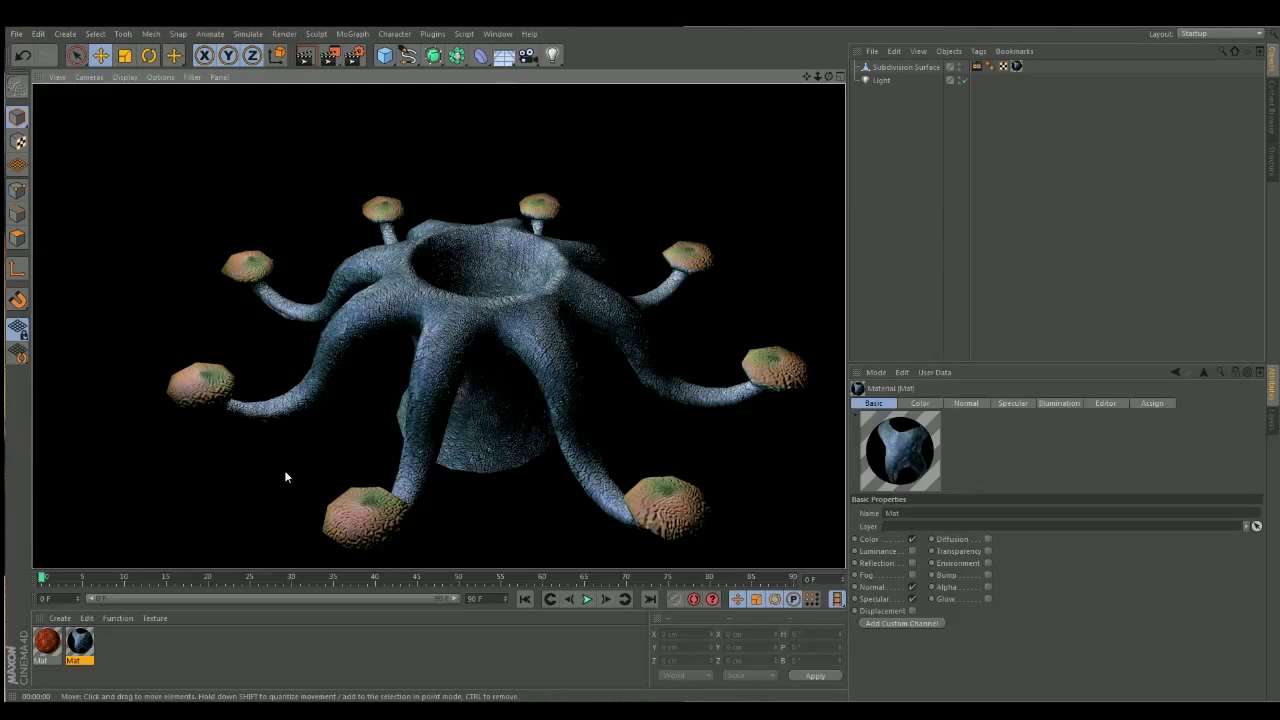